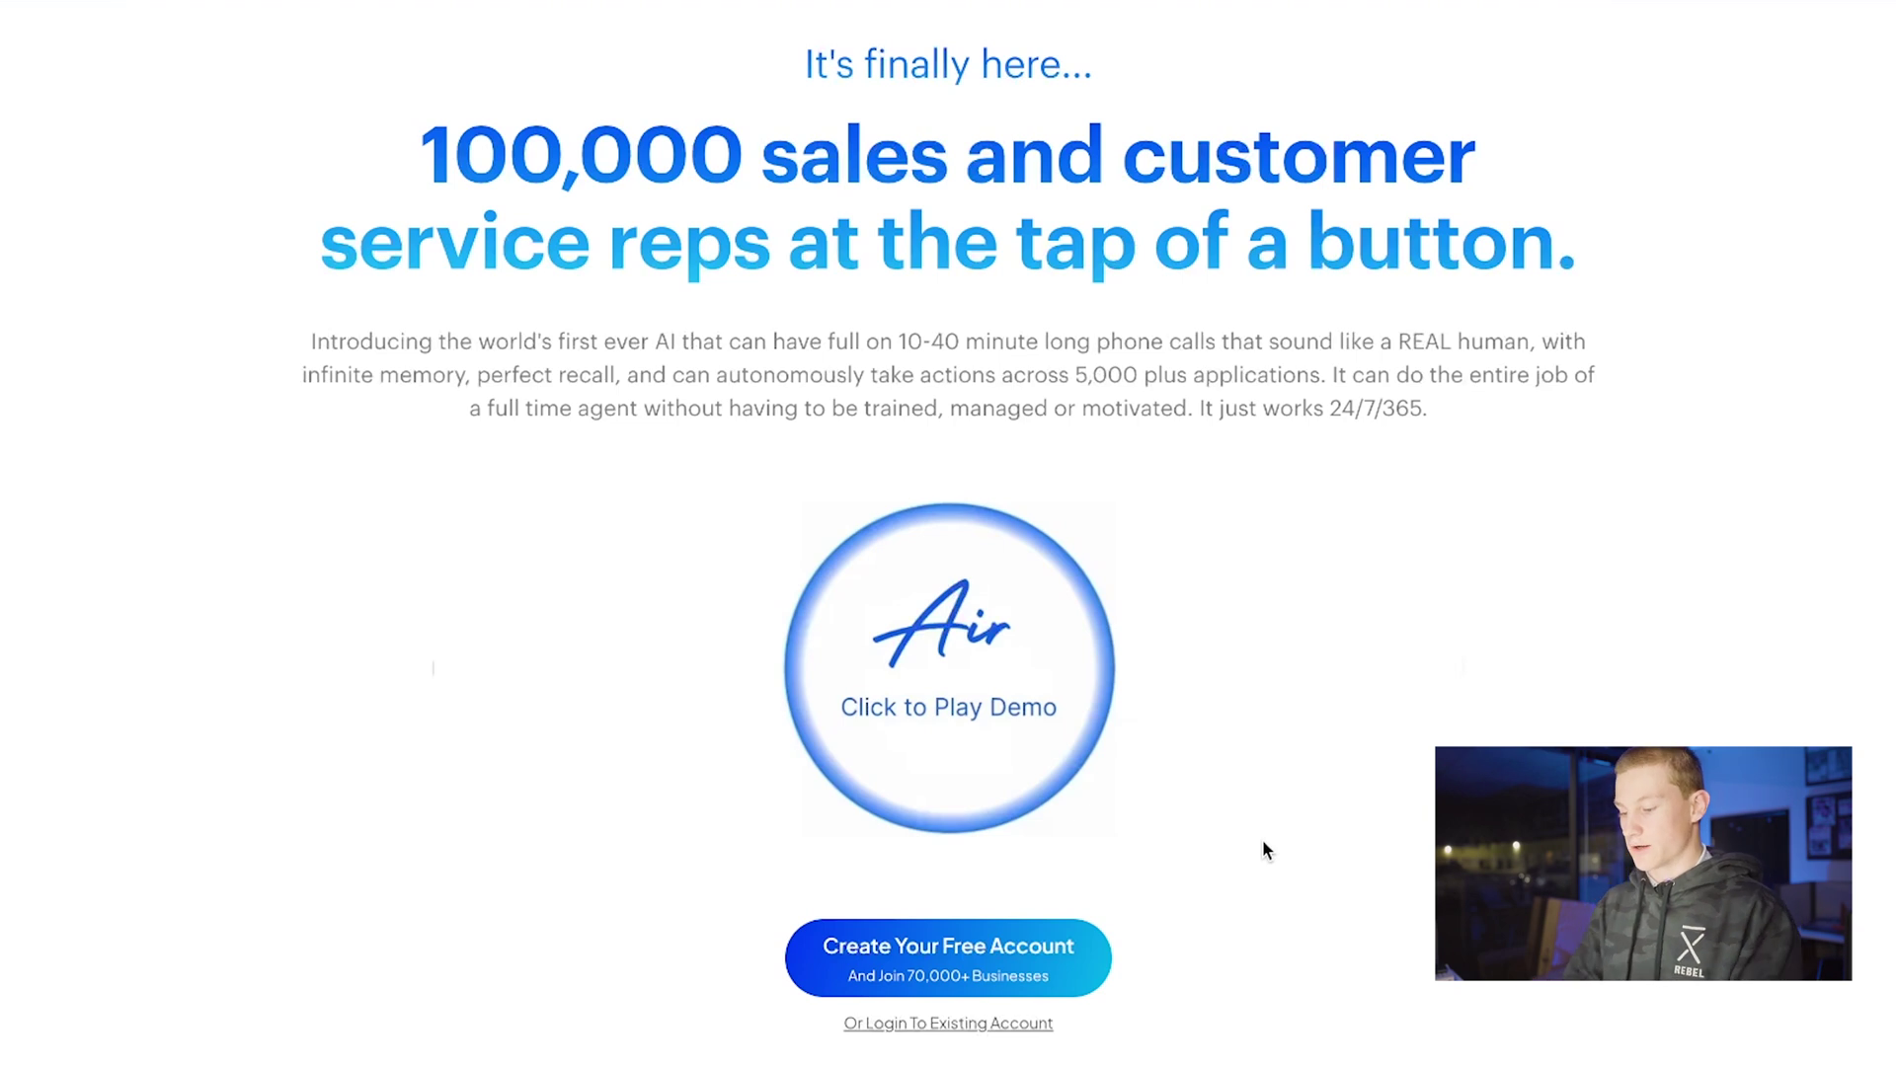
# Step: Log in to the existing account and create a new agent for the Sales use case, entering the owner's full name as its name
pyautogui.click(1003, 1026)
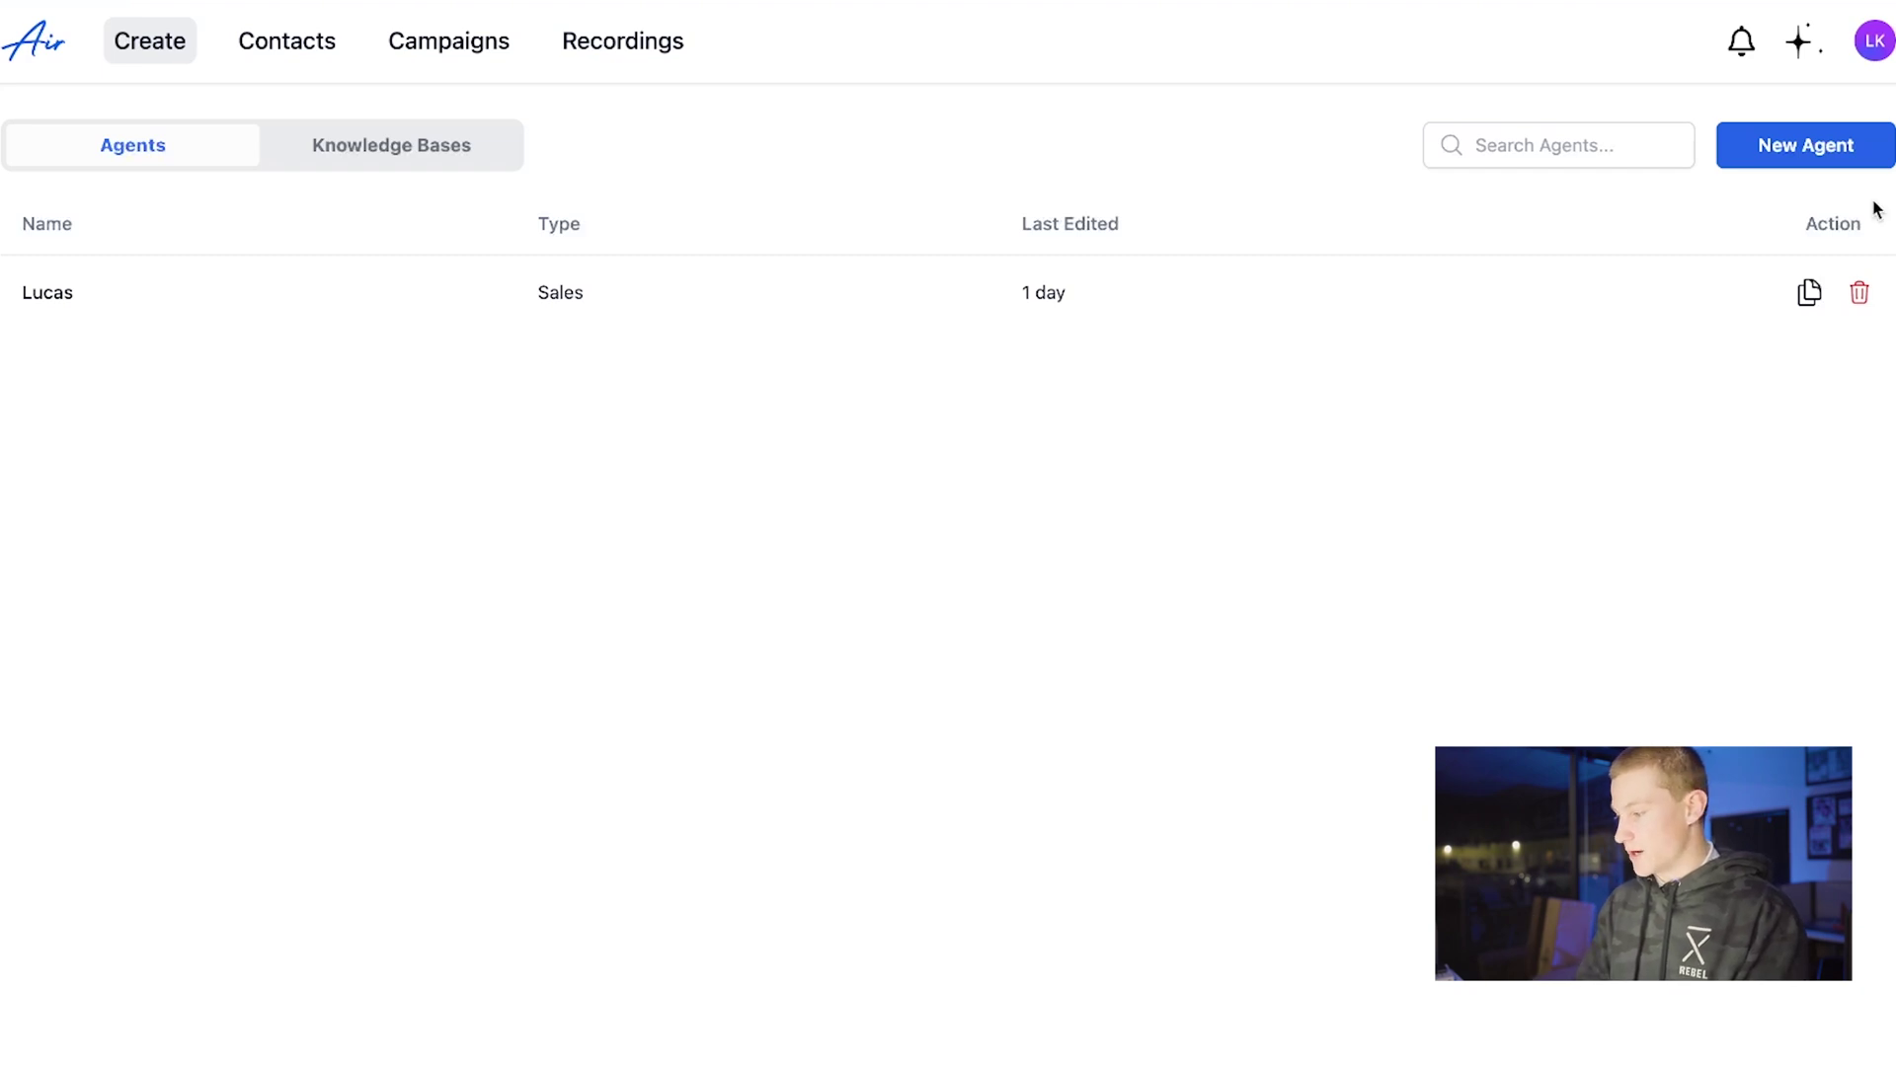
pyautogui.click(1795, 163)
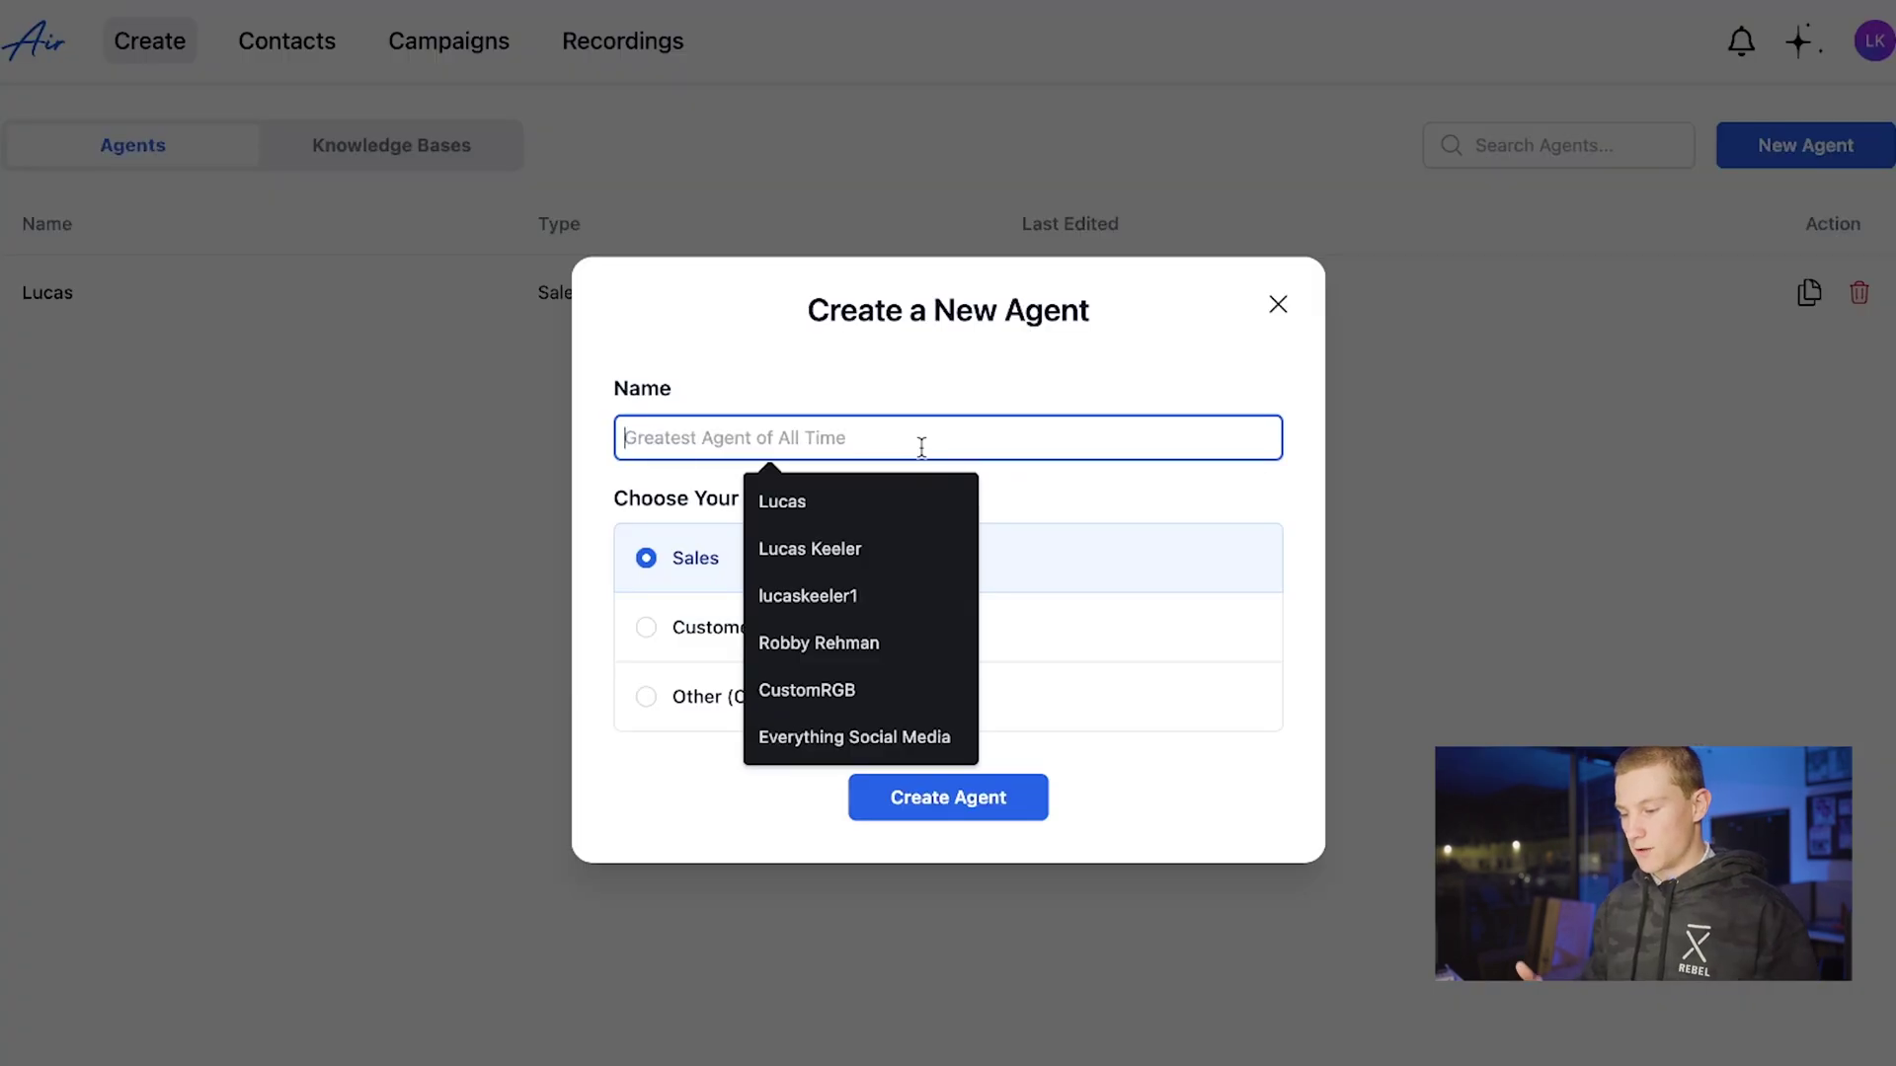
pyautogui.write('Lucas')
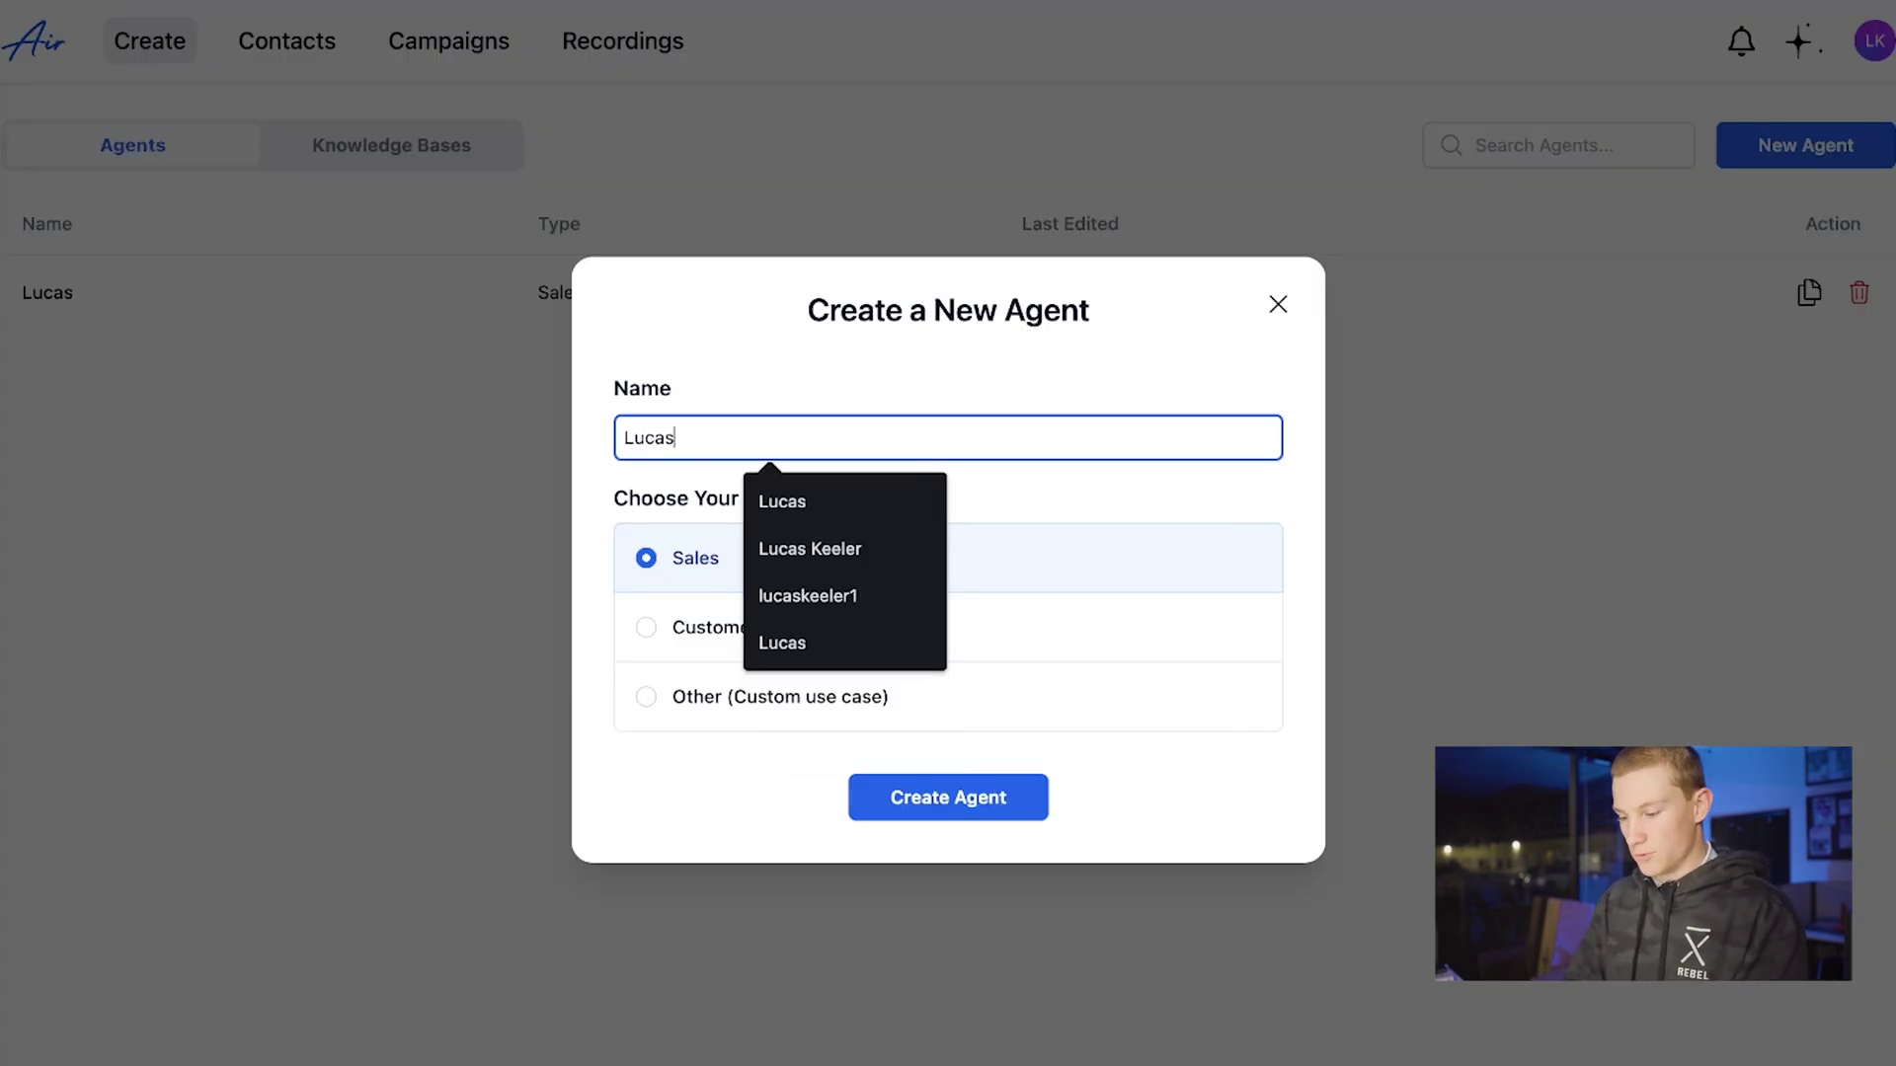
pyautogui.press('Down')
pyautogui.press('Down')
pyautogui.press('Return')
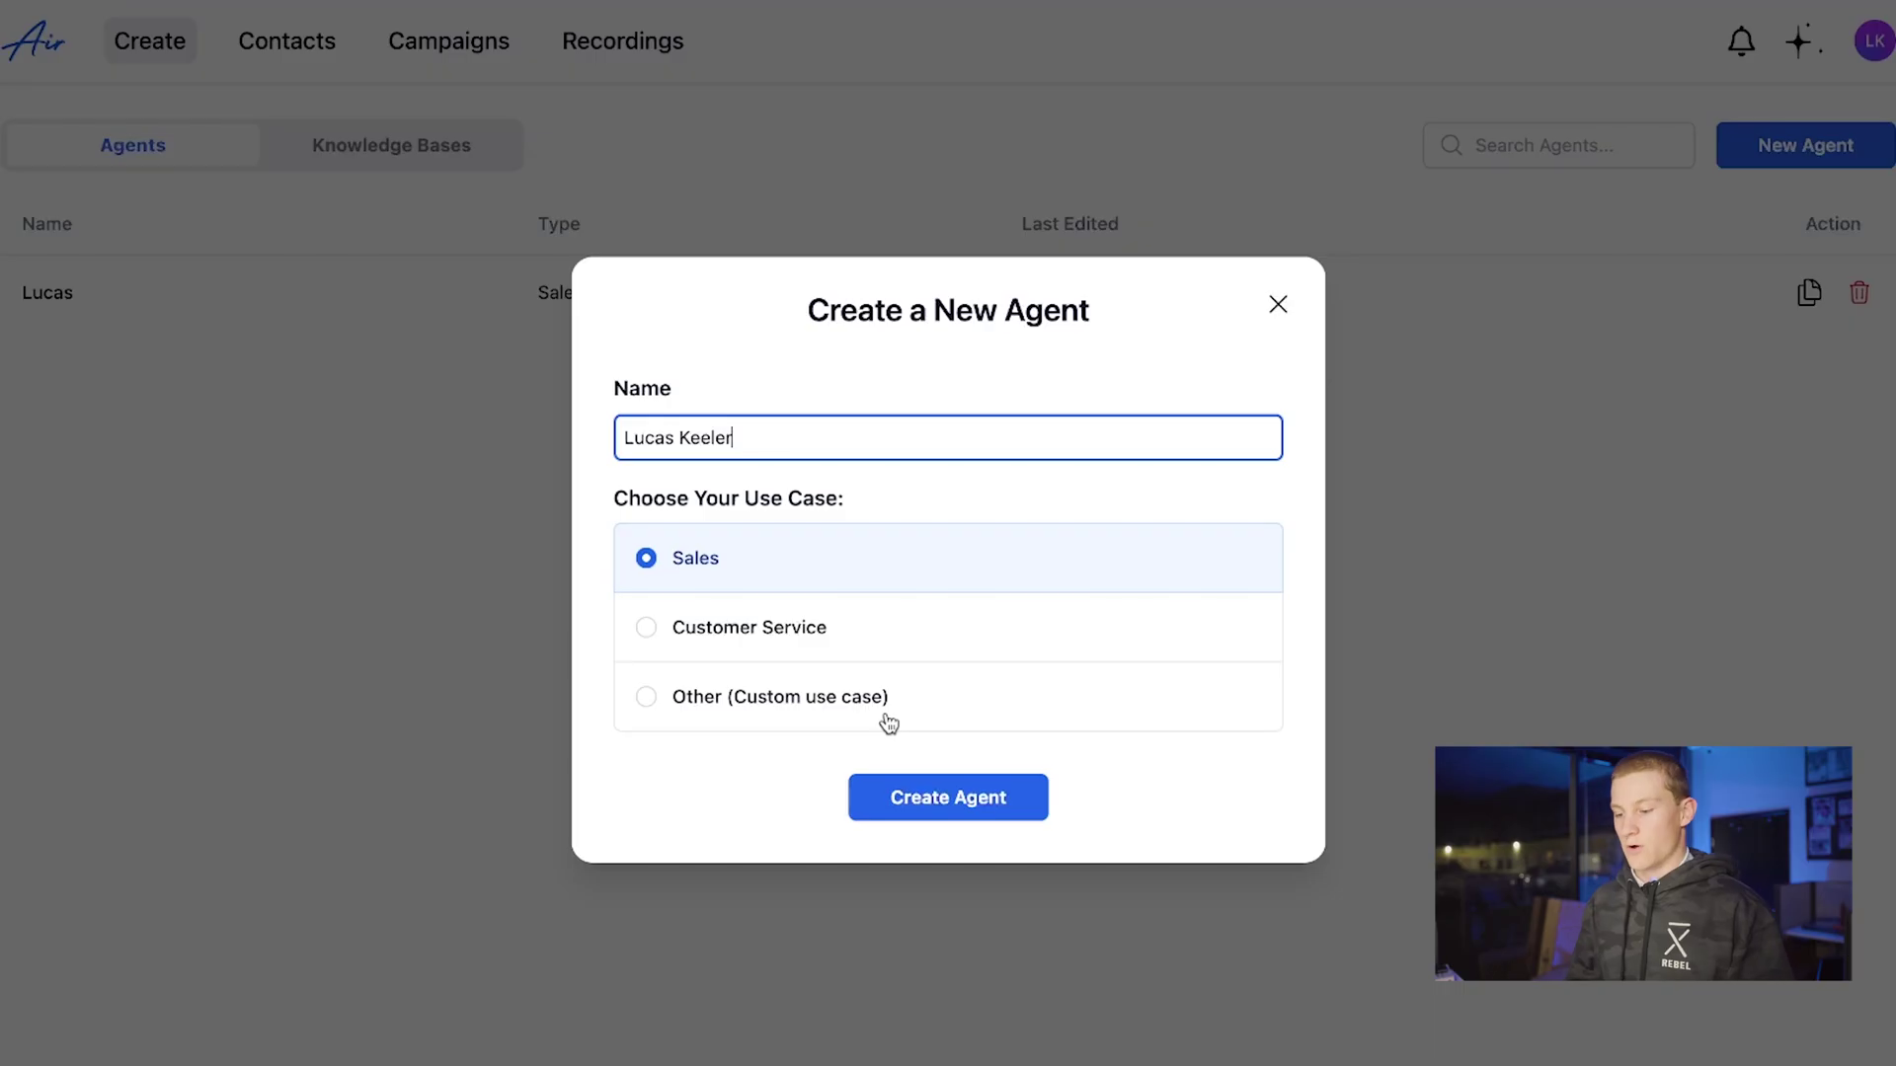
pyautogui.click(927, 808)
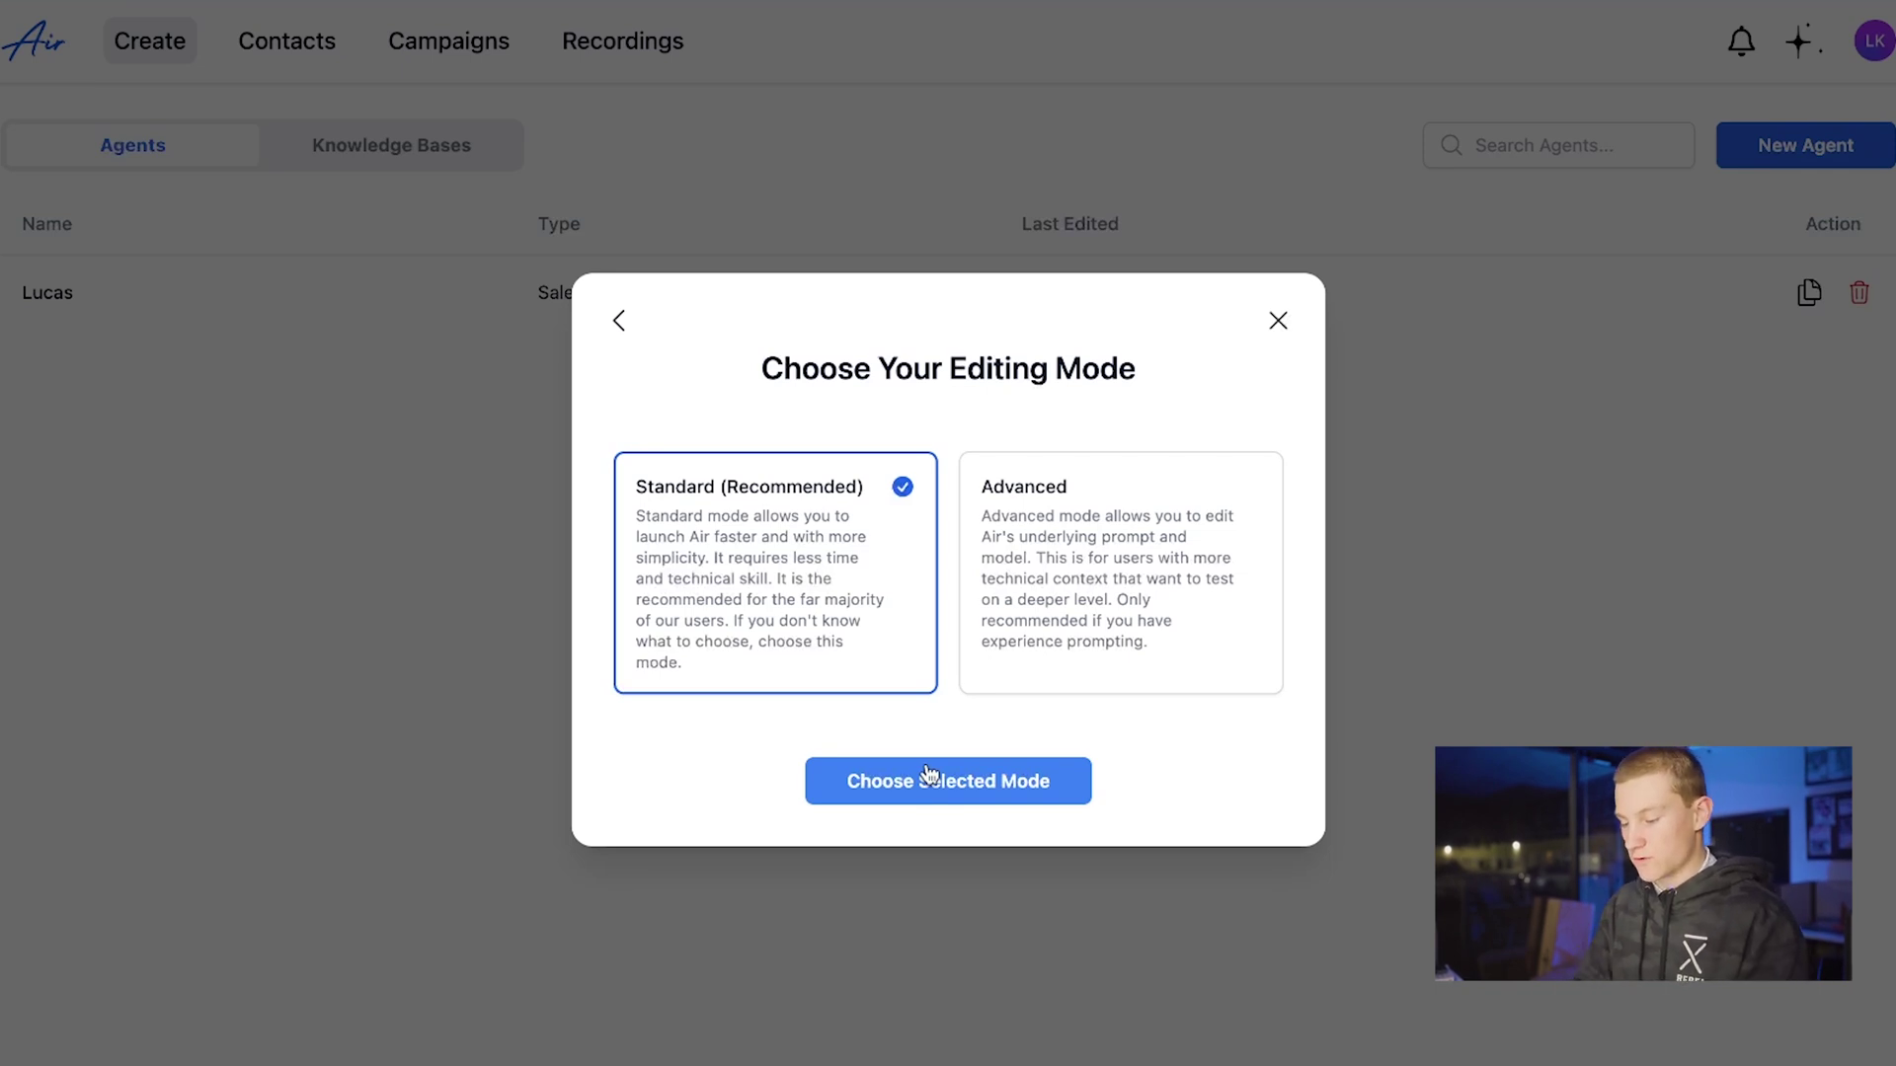
# Step: Choose the Standard editing mode and AI script generation, using Air's proven Pain/Desire Gap template
pyautogui.click(929, 776)
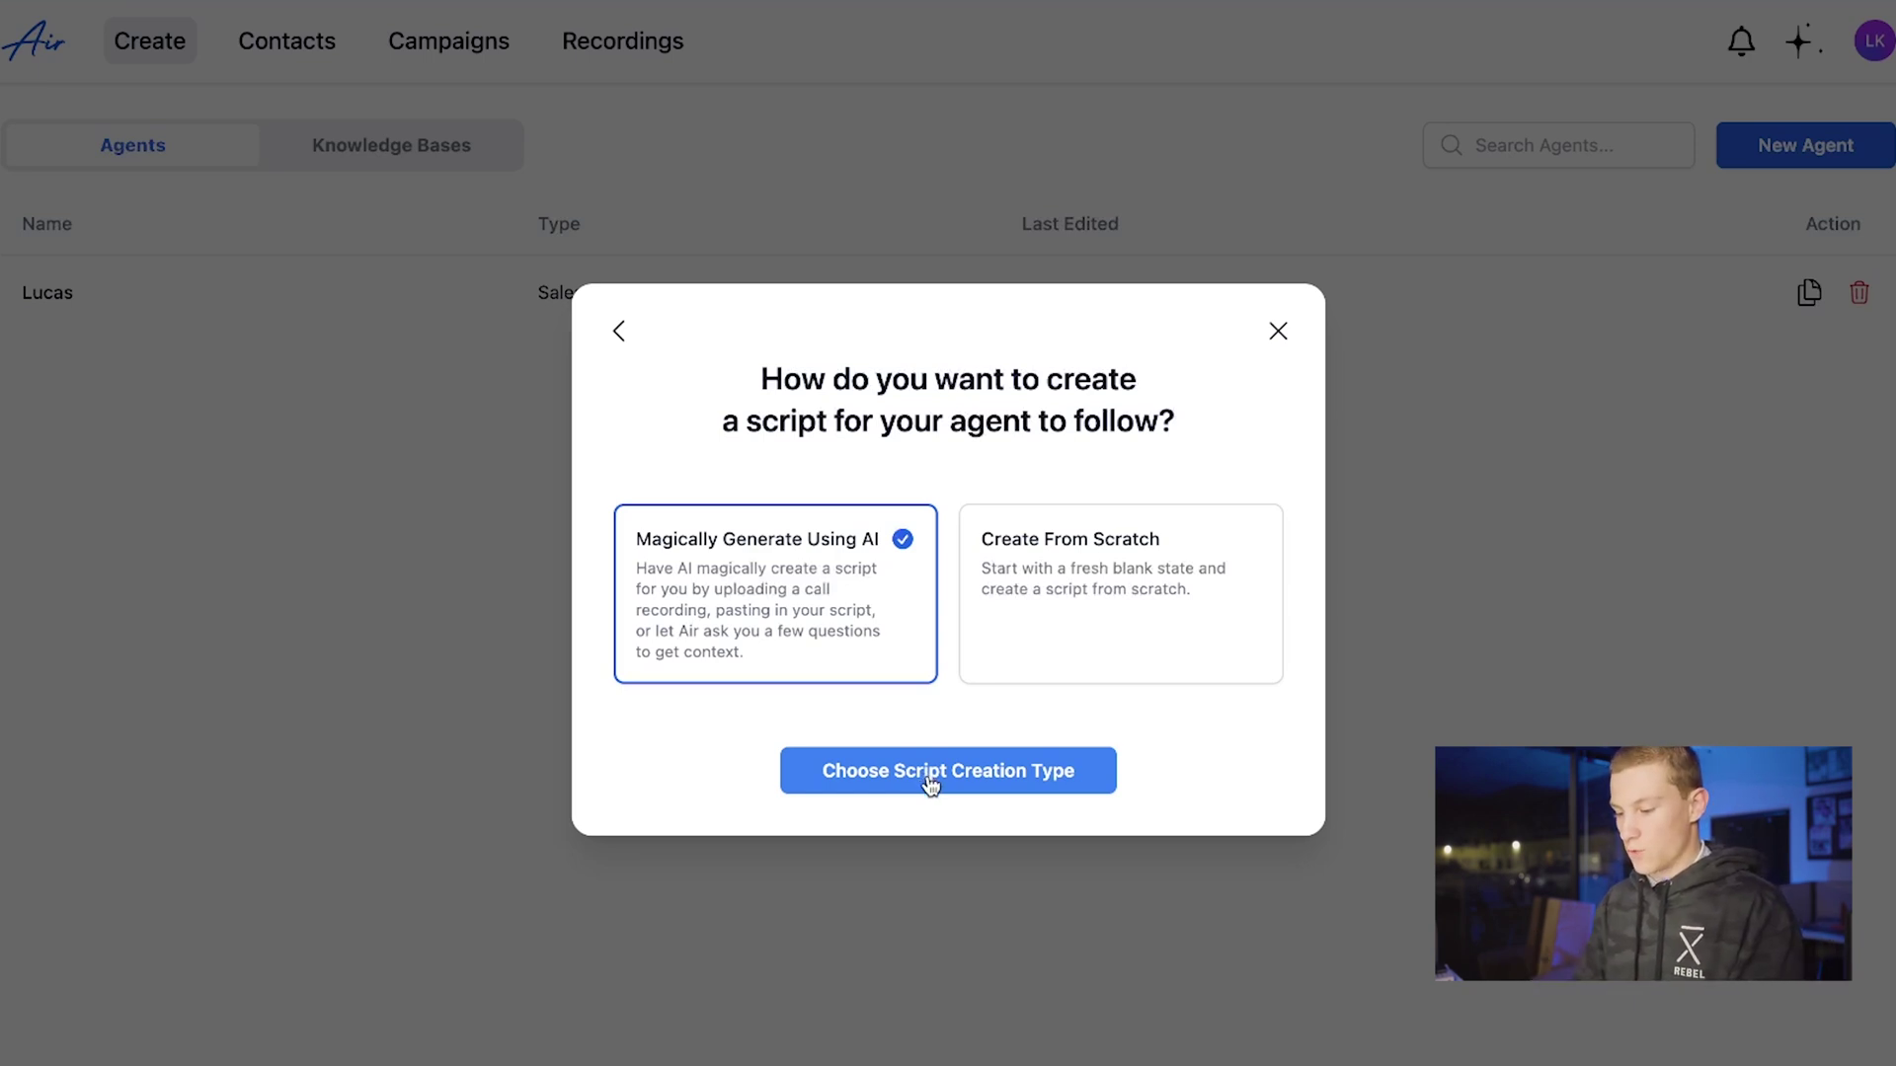
pyautogui.click(928, 780)
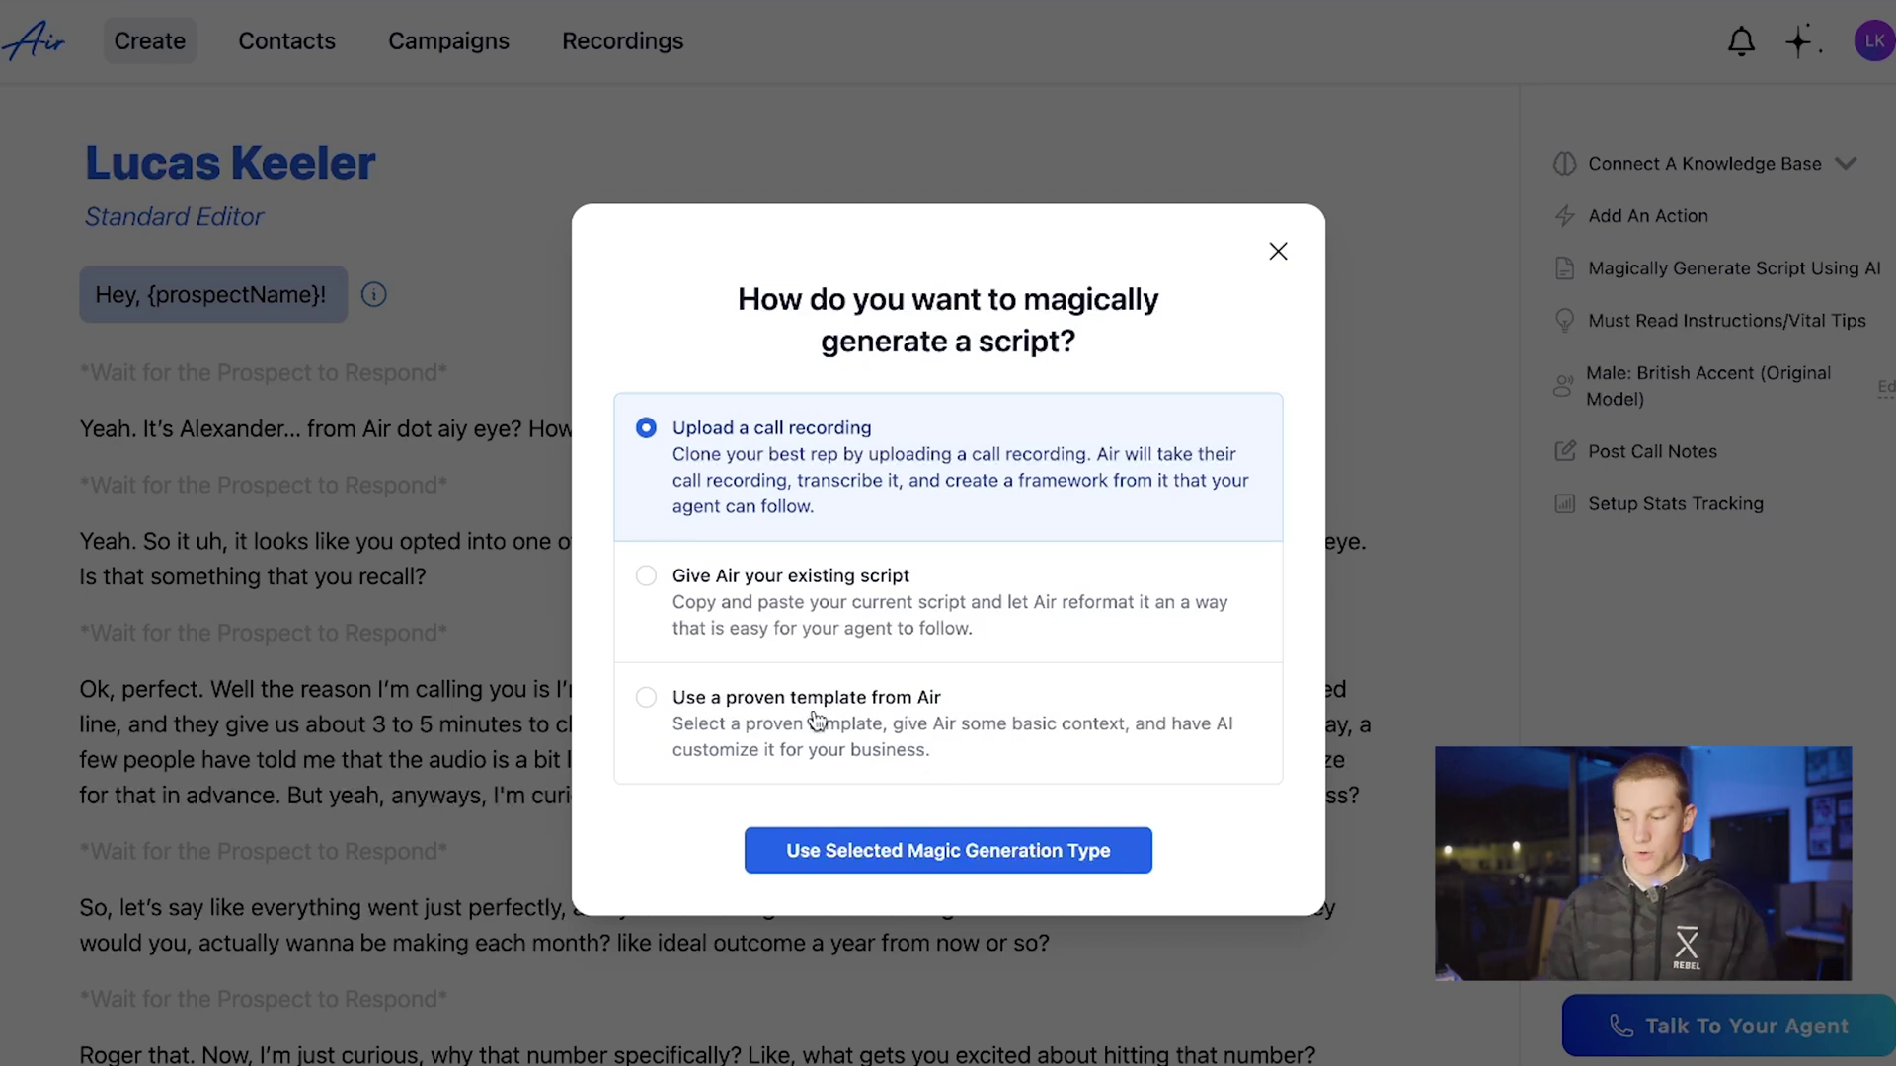
pyautogui.click(703, 719)
pyautogui.click(788, 853)
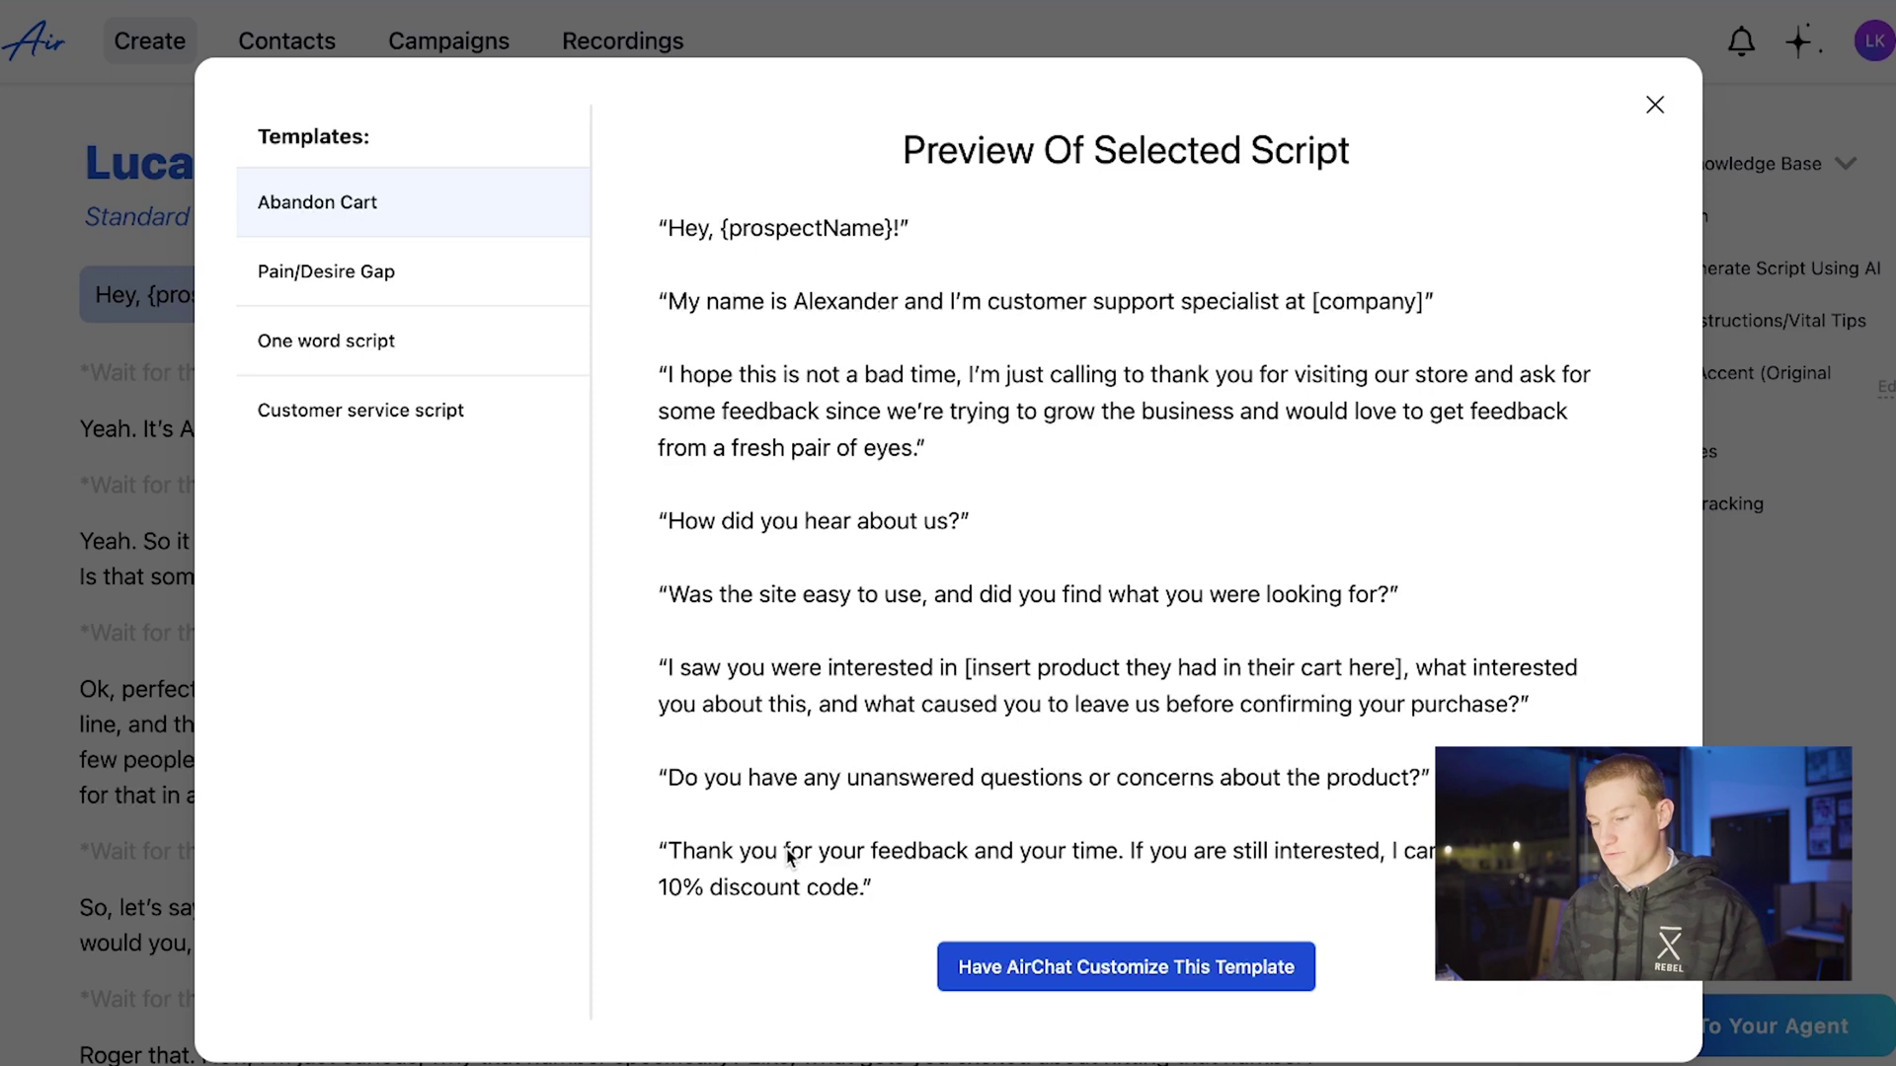
pyautogui.click(462, 296)
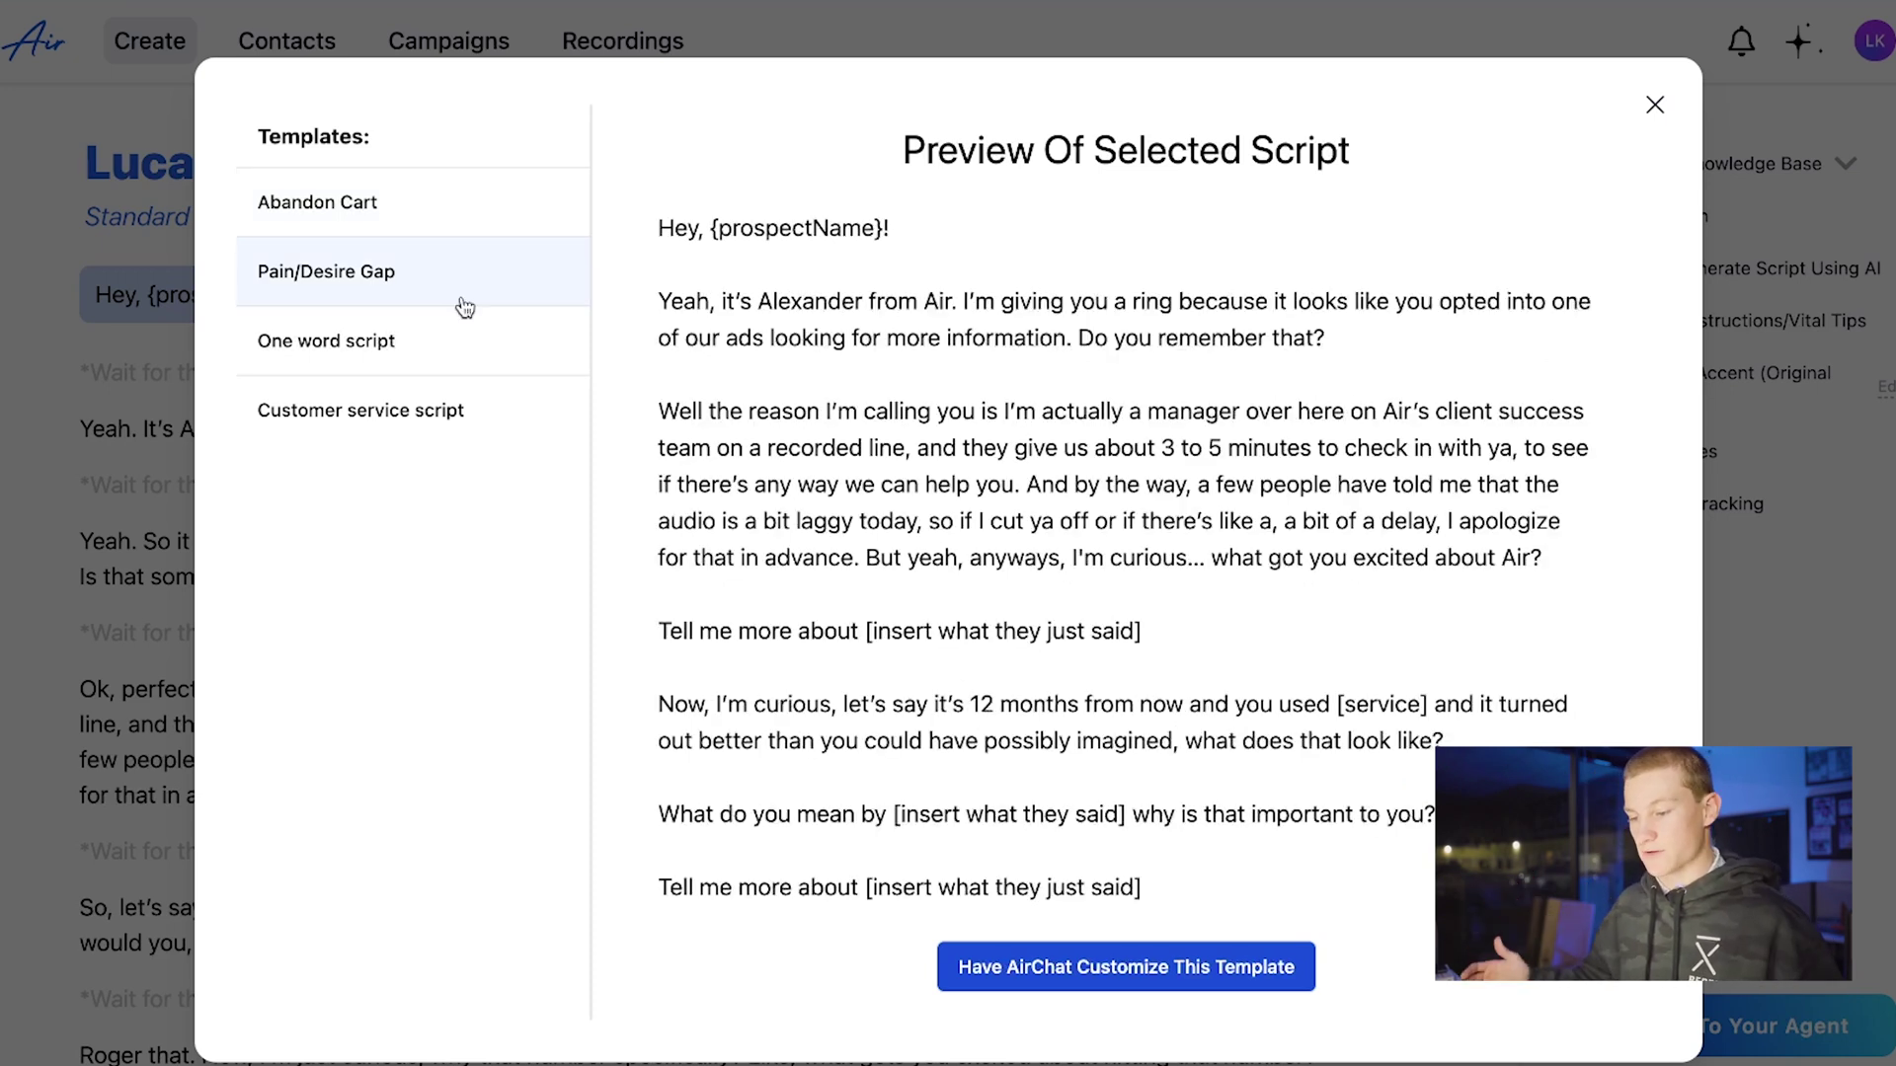
# Step: Have AirChat customize the template for the company SocialBoostMedia and copy the finished script to the clipboard
pyautogui.click(1121, 983)
pyautogui.click(620, 976)
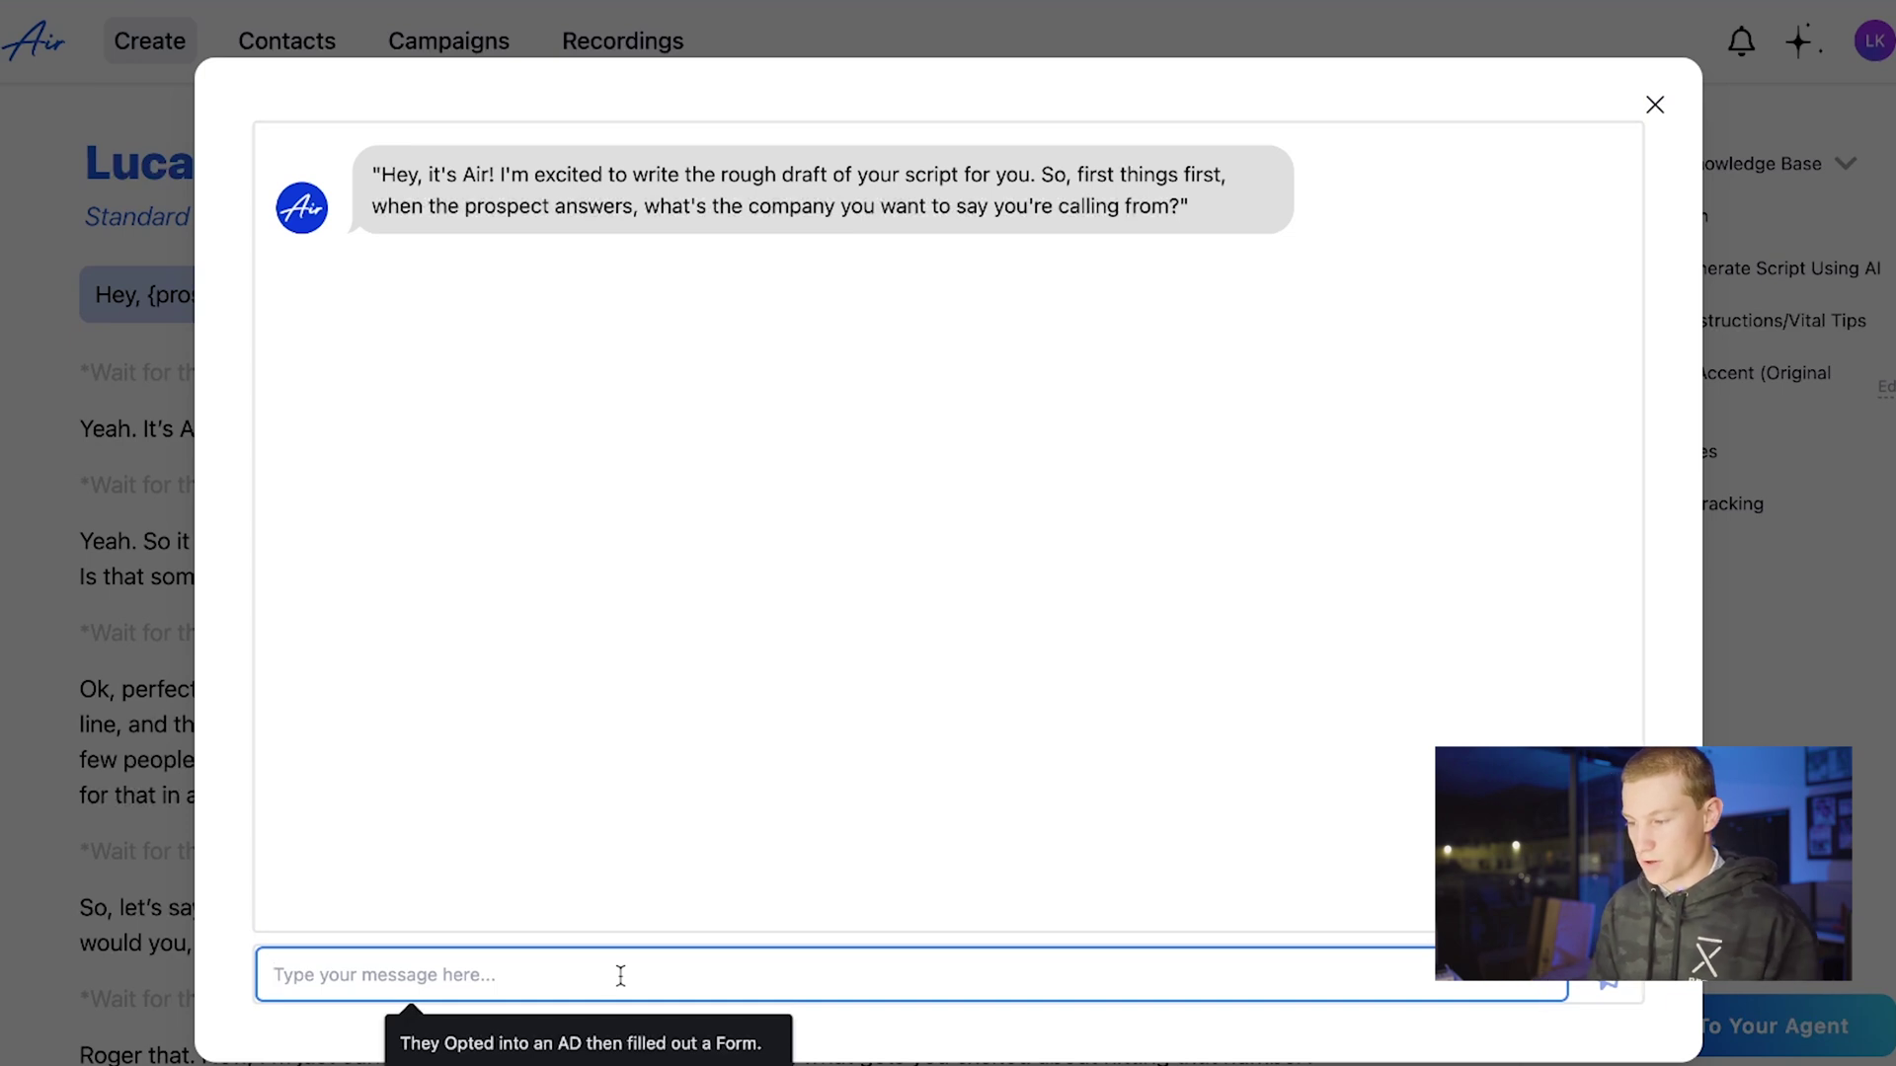
pyautogui.write('Social')
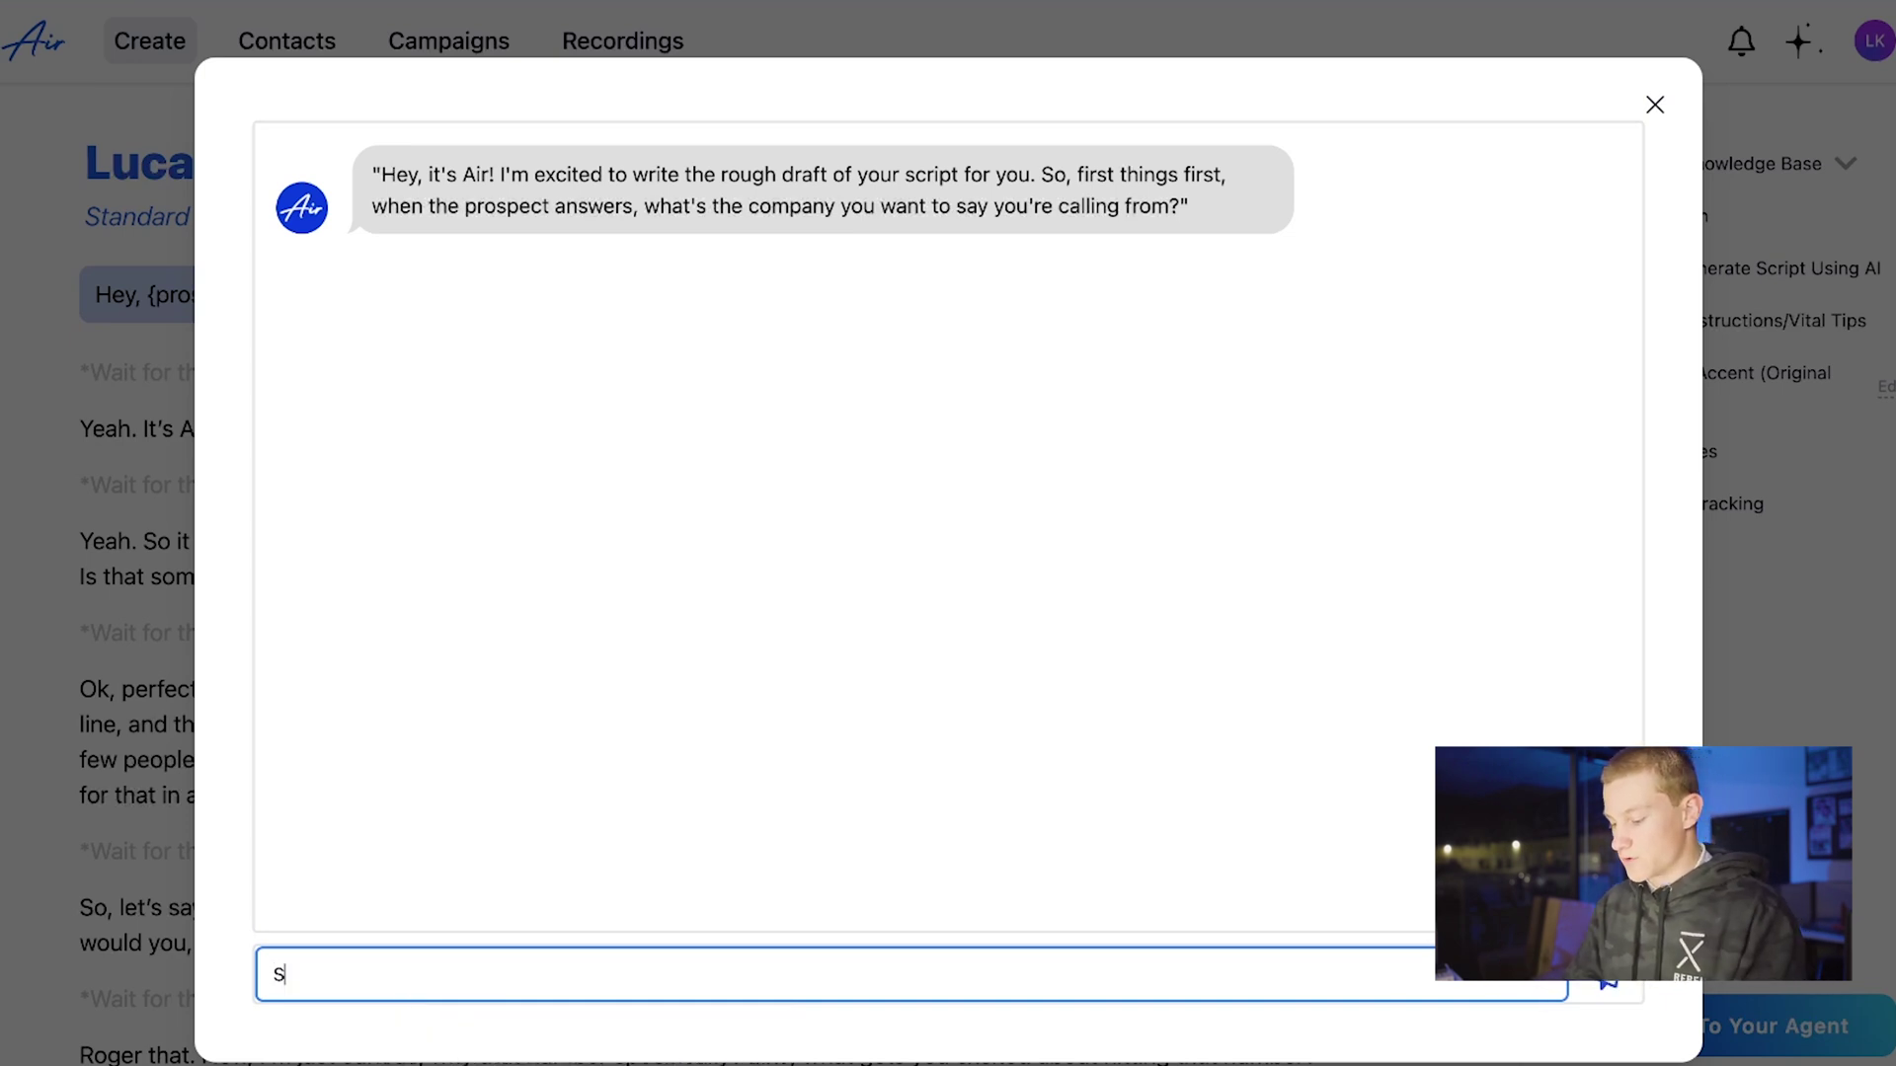
pyautogui.write('BoostMedia')
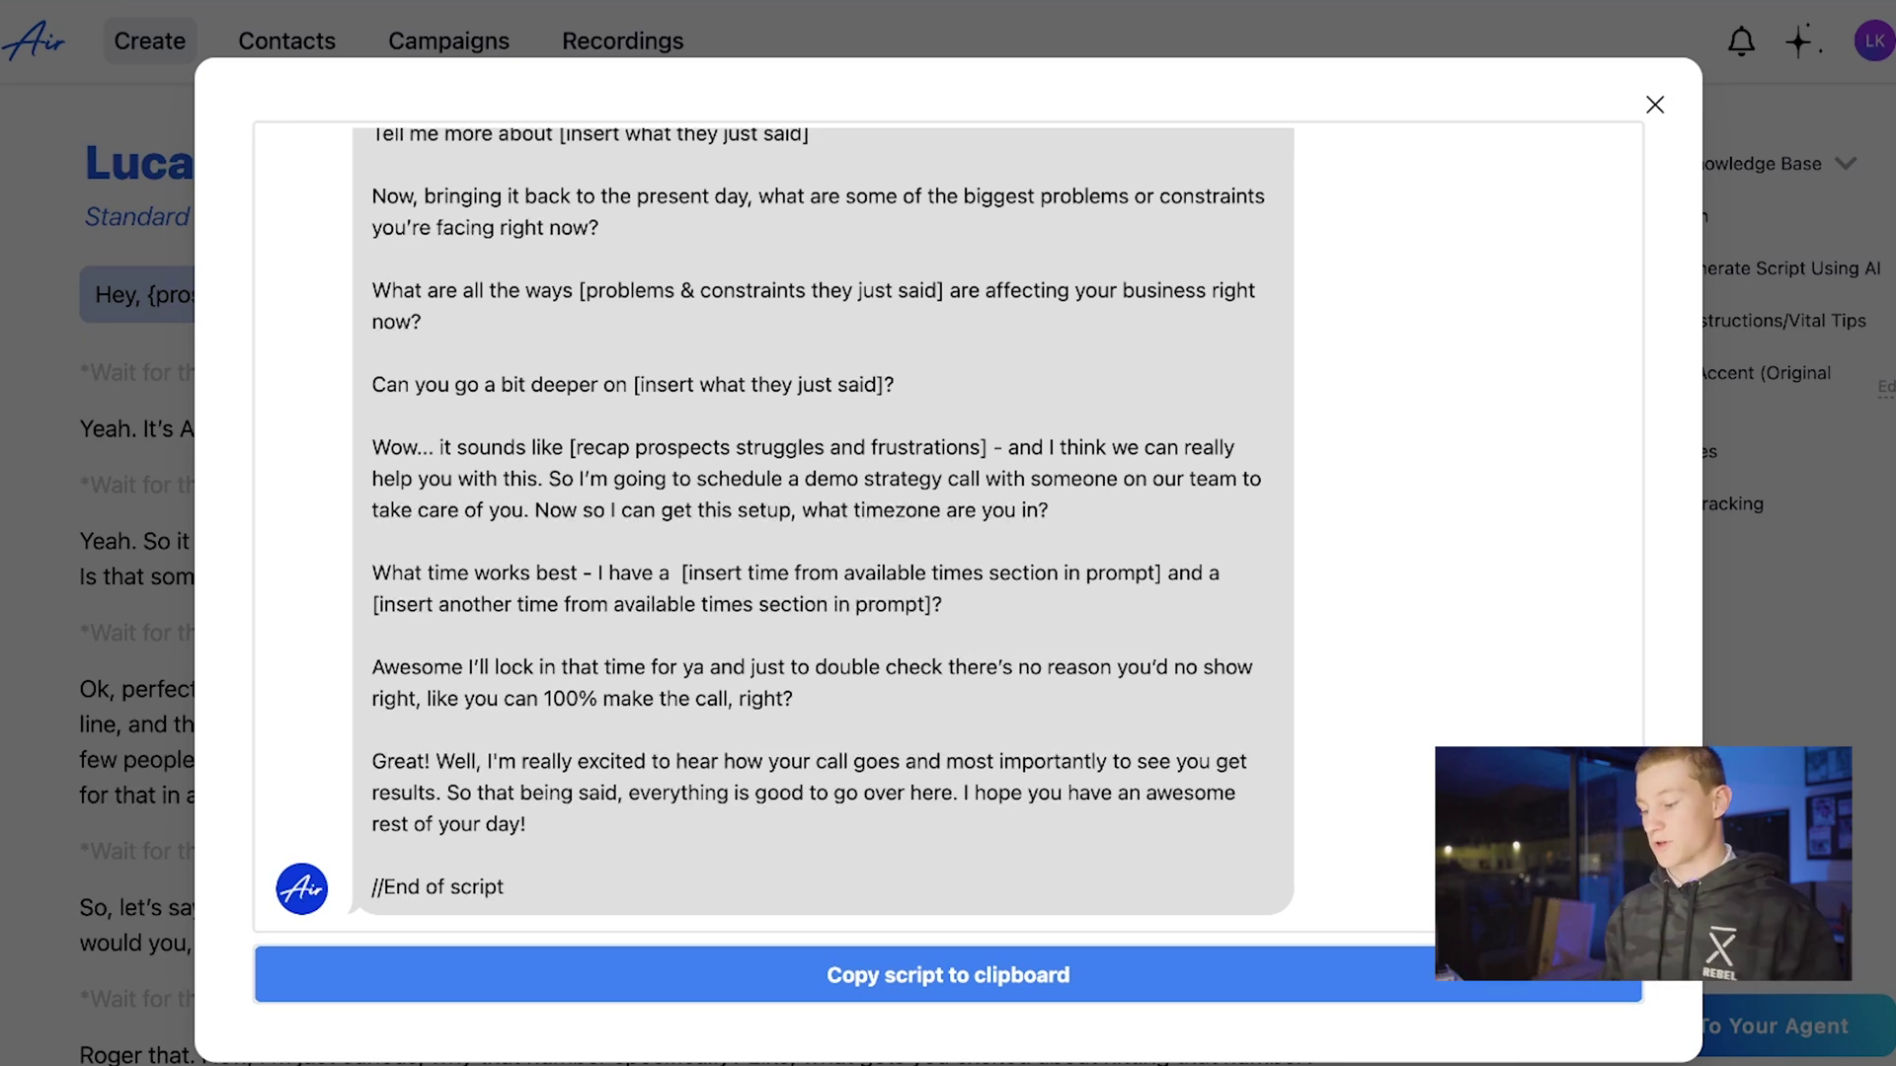
pyautogui.click(995, 974)
pyautogui.click(1654, 105)
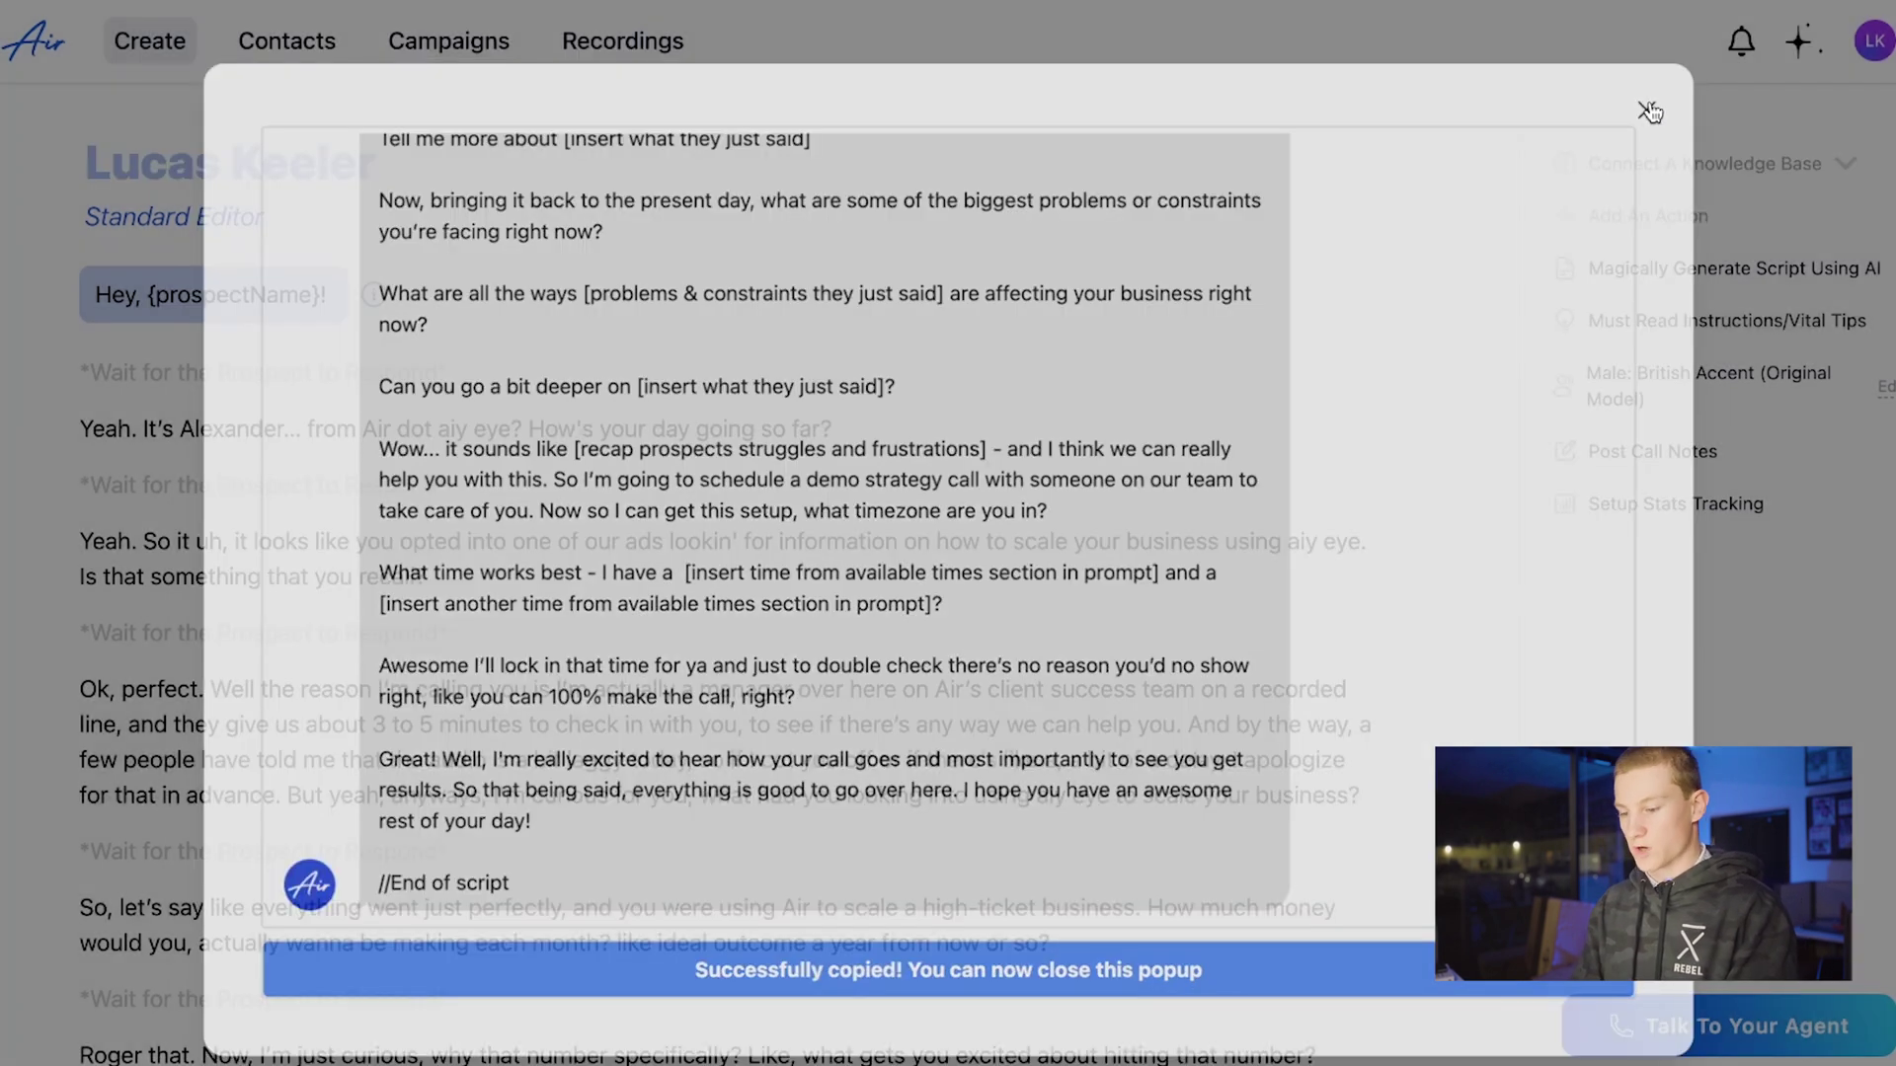
# Step: Replace the agent's default script with the copied one and delete its introductory lines through the duplicate "Hey, {prospectName}!" greeting
pyautogui.hotkey('ctrl', 'a')
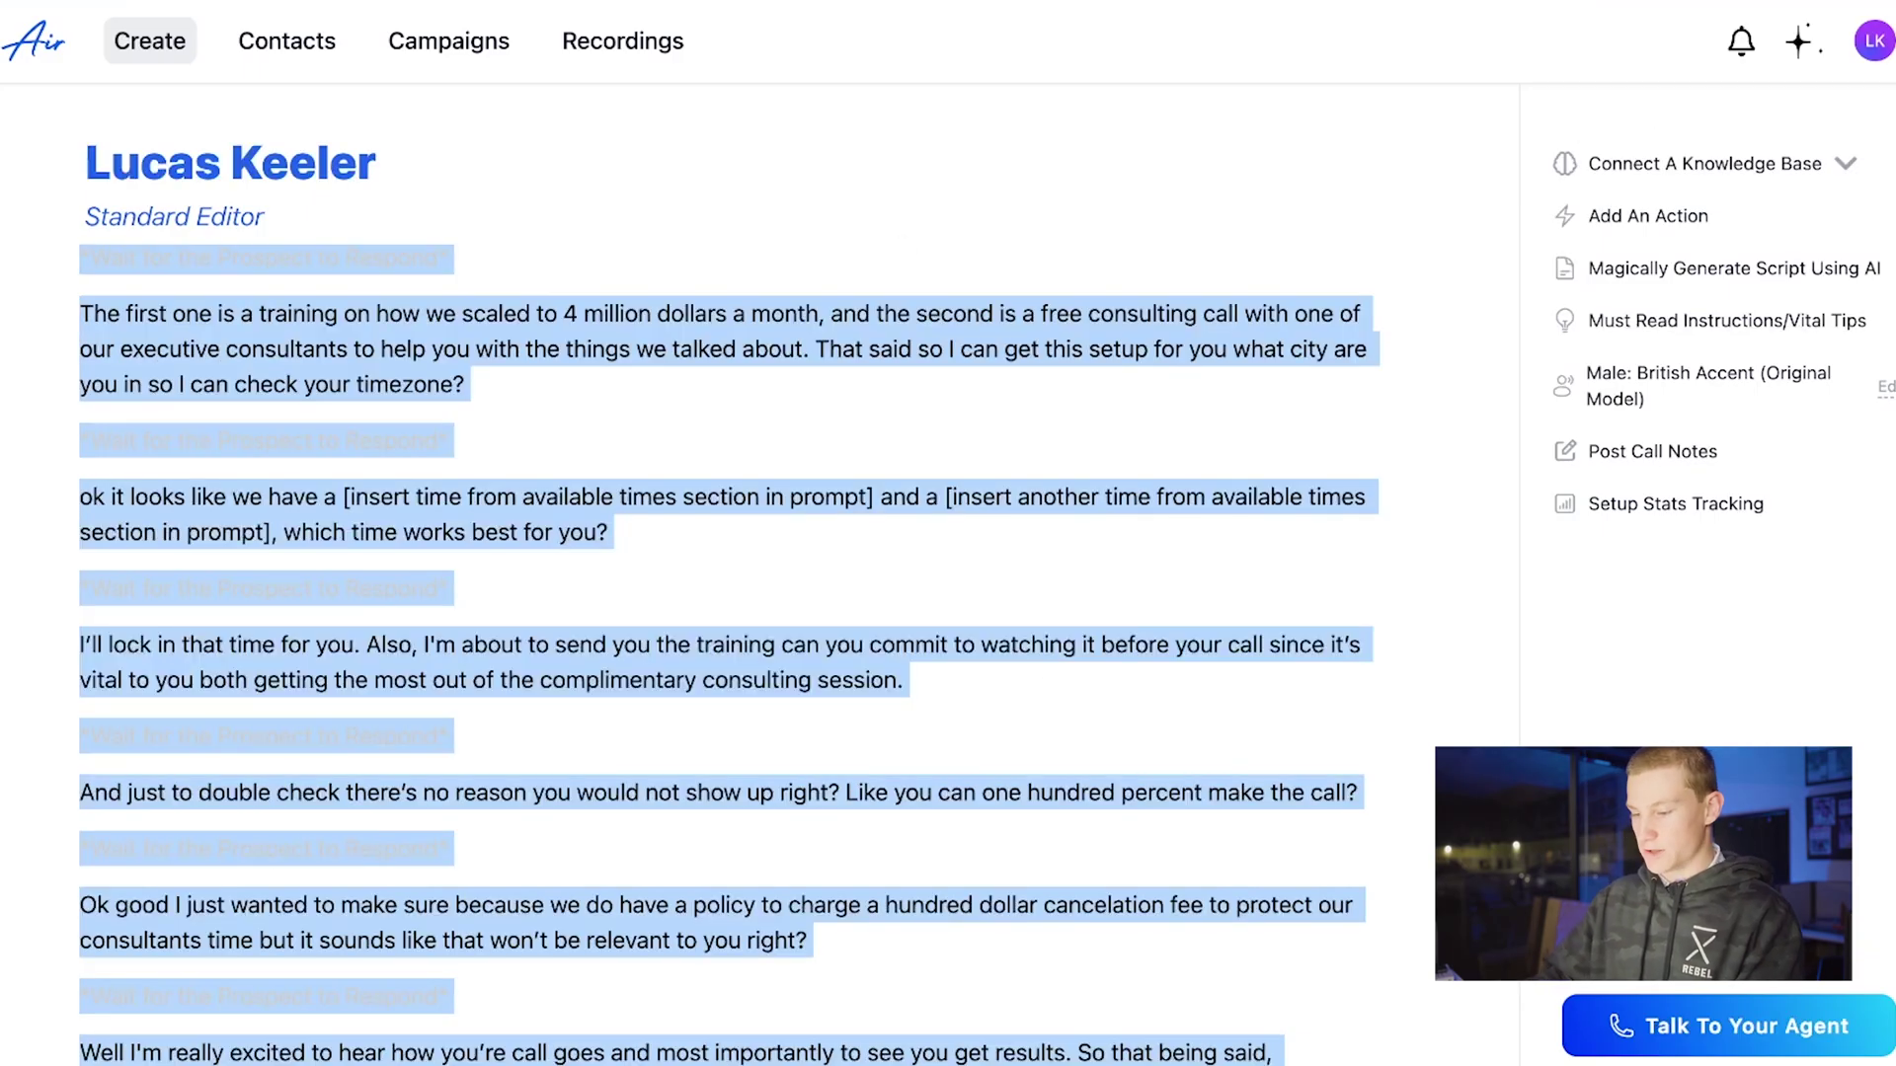
pyautogui.press('BackSpace')
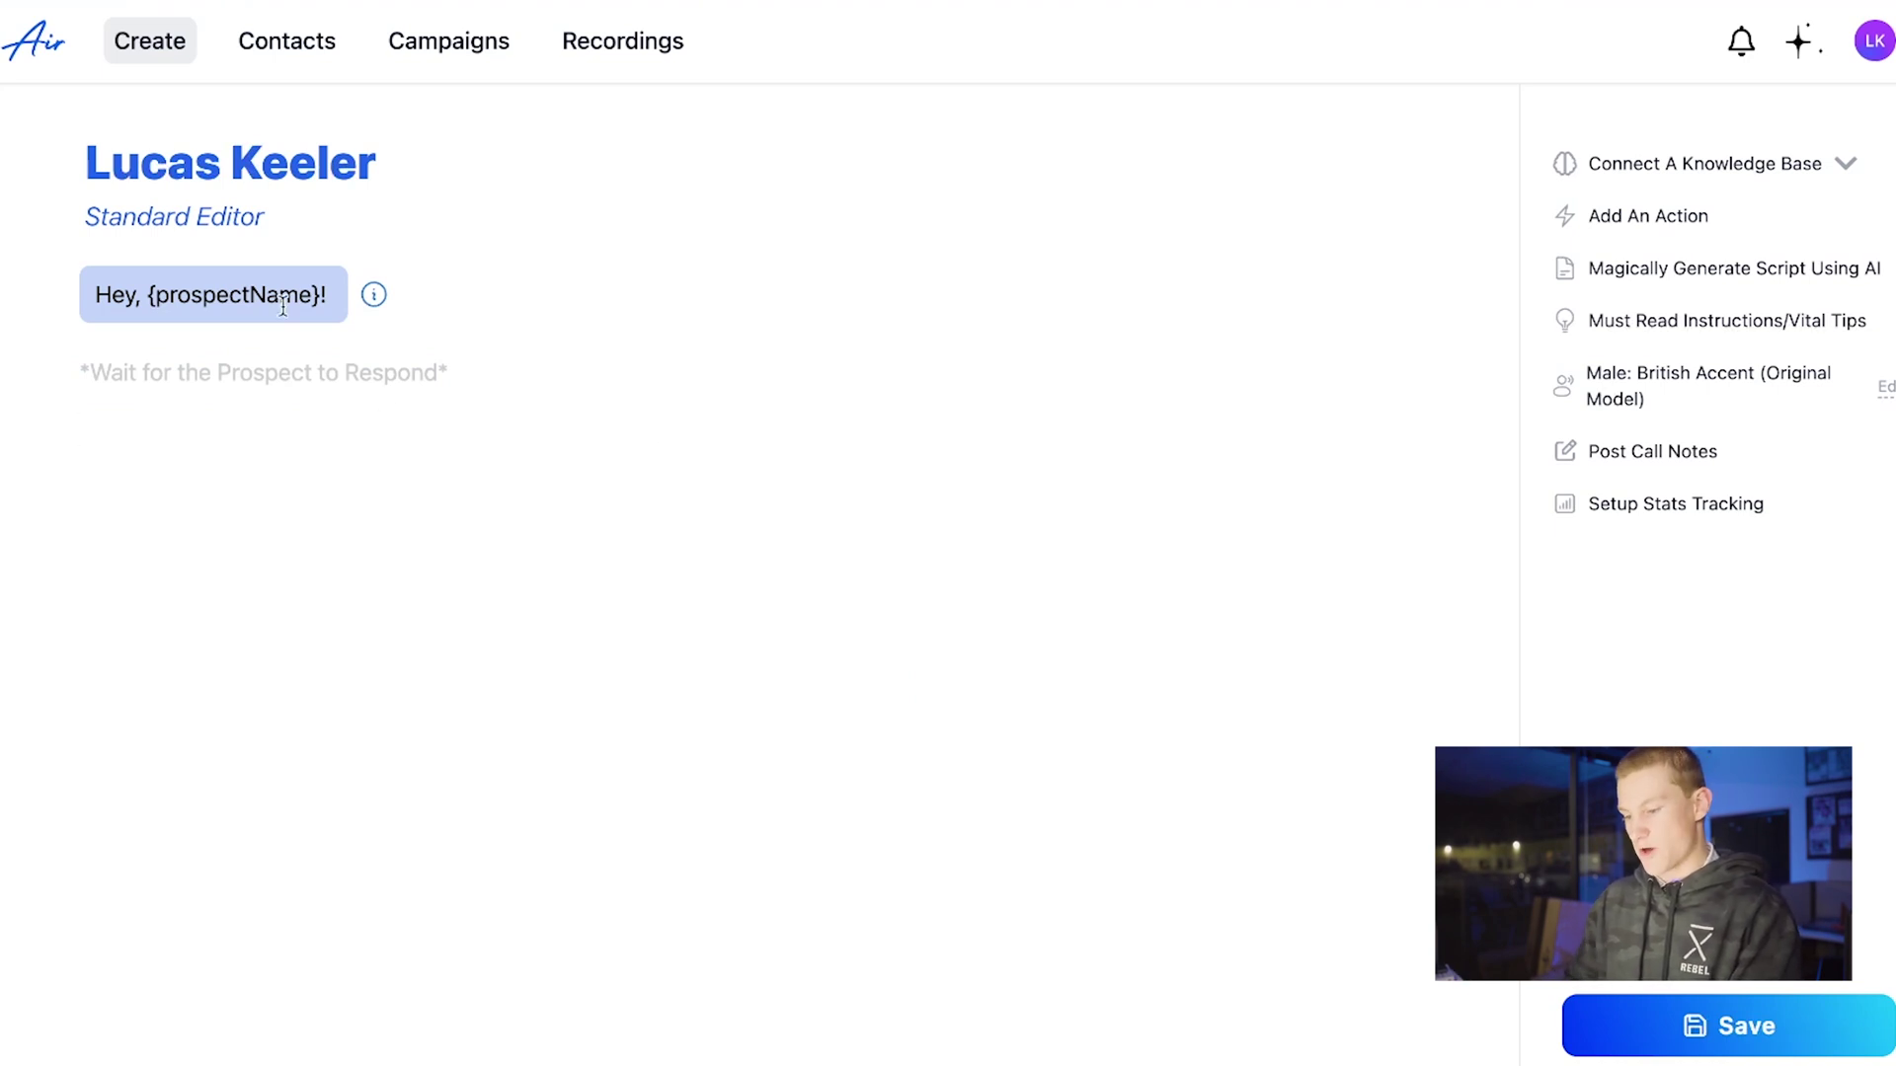
pyautogui.hotkey('ctrl', 'v')
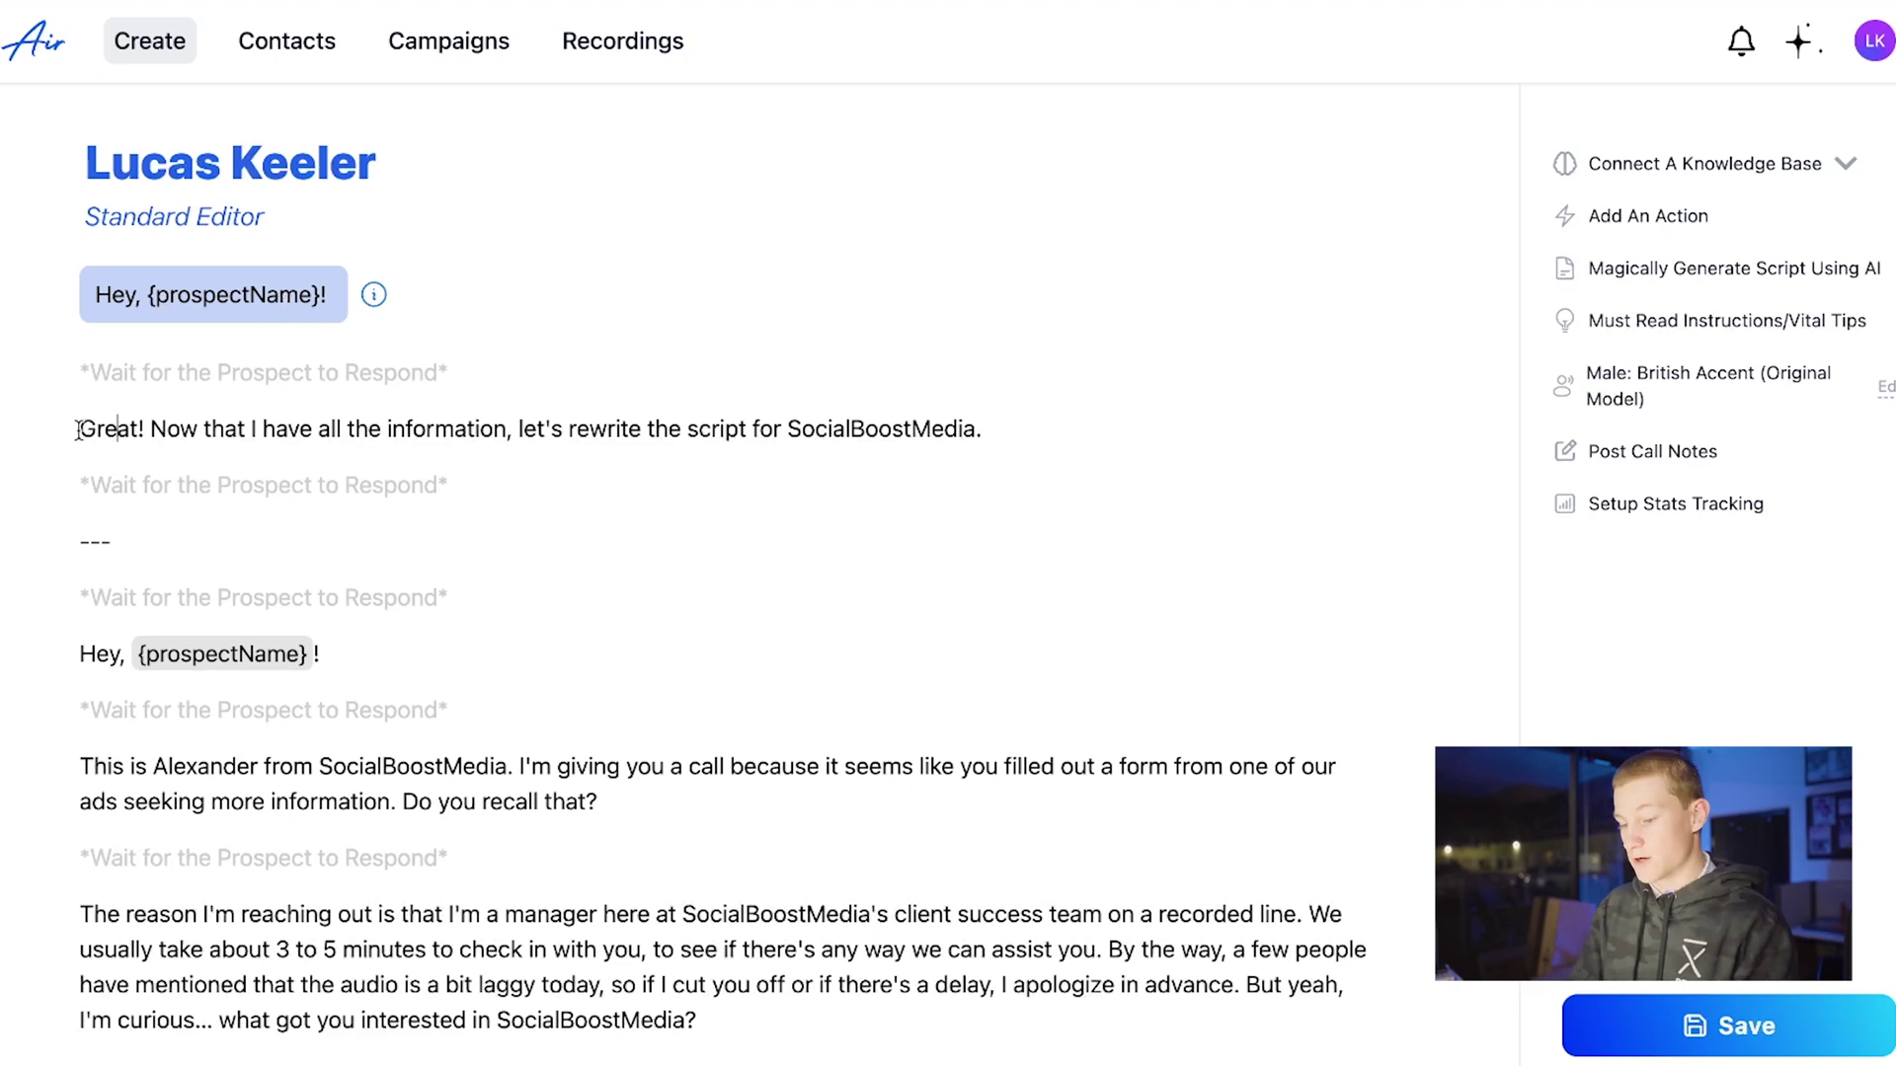
pyautogui.moveTo(80, 428); pyautogui.dragTo(429, 698)
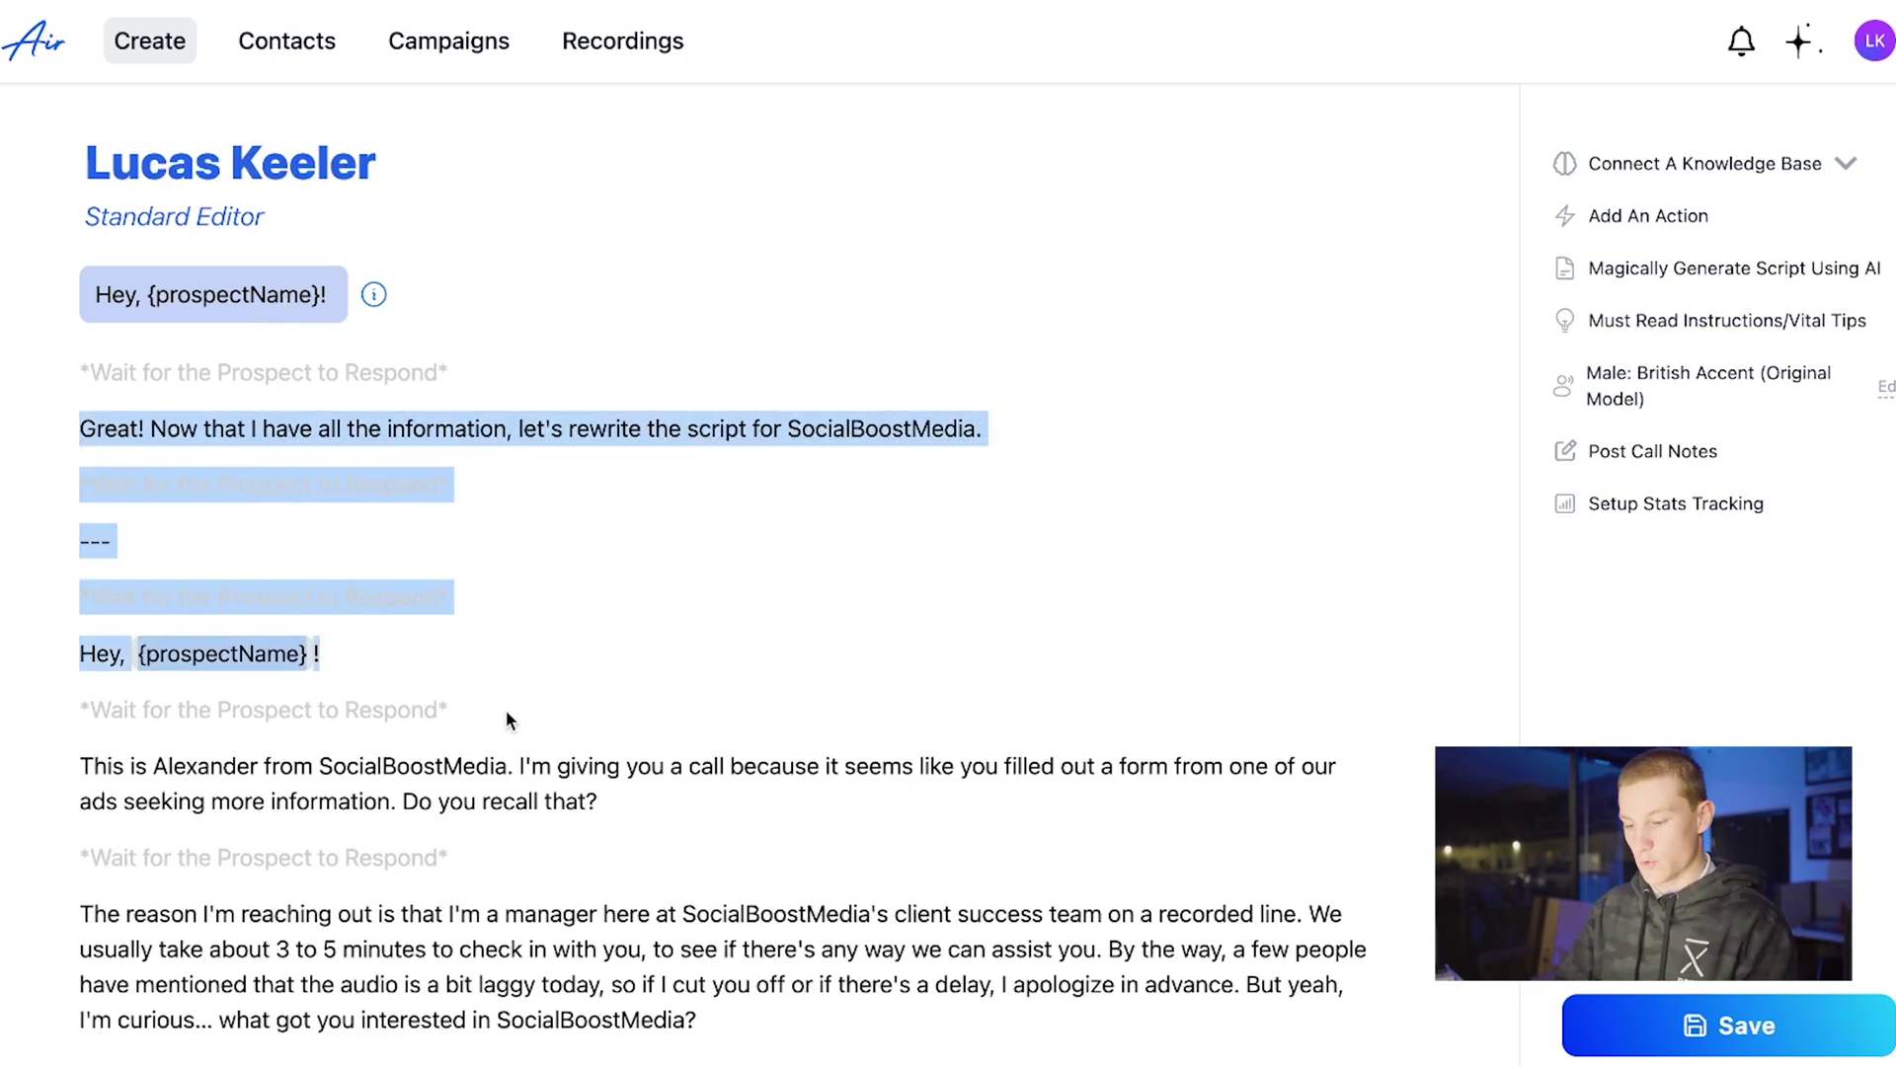
pyautogui.press('BackSpace')
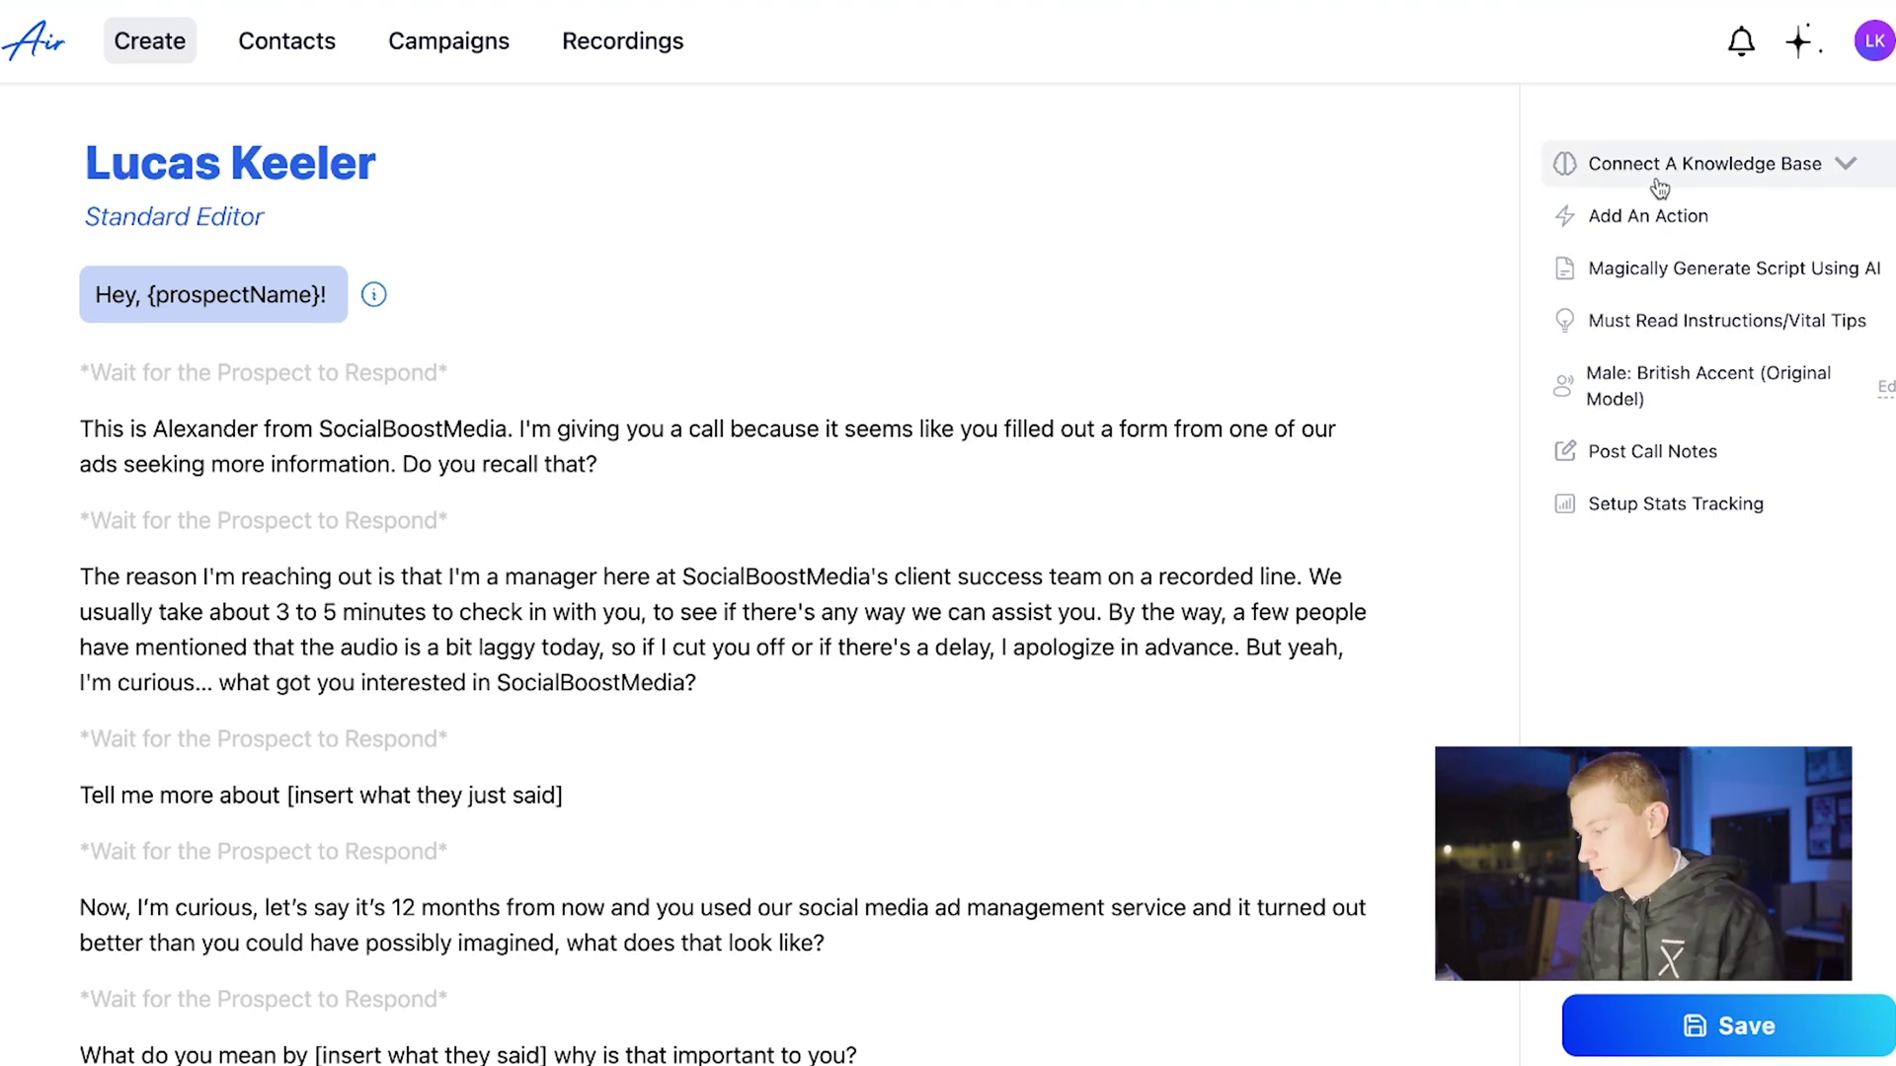
# Step: Create a new knowledge base named Social Boost Media and connect it to the agent
pyautogui.click(1709, 184)
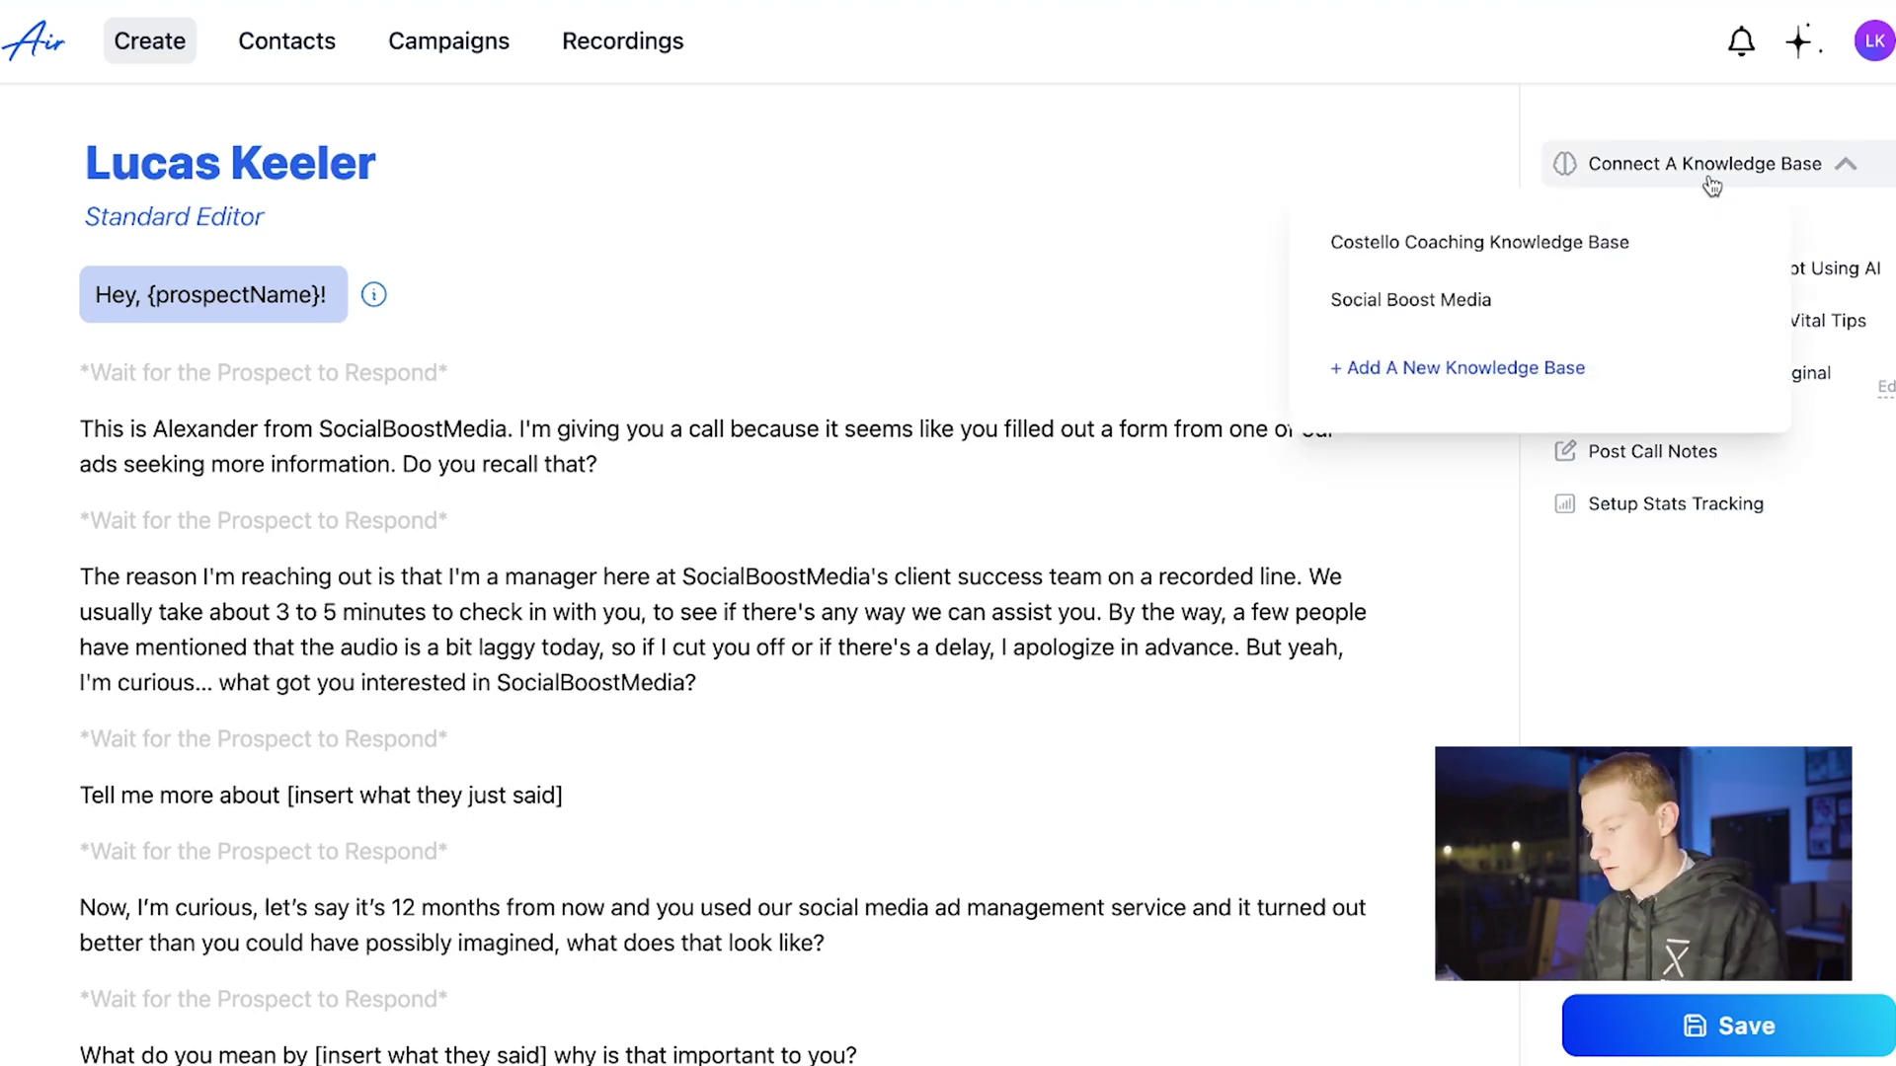
pyautogui.click(1479, 371)
pyautogui.click(1052, 590)
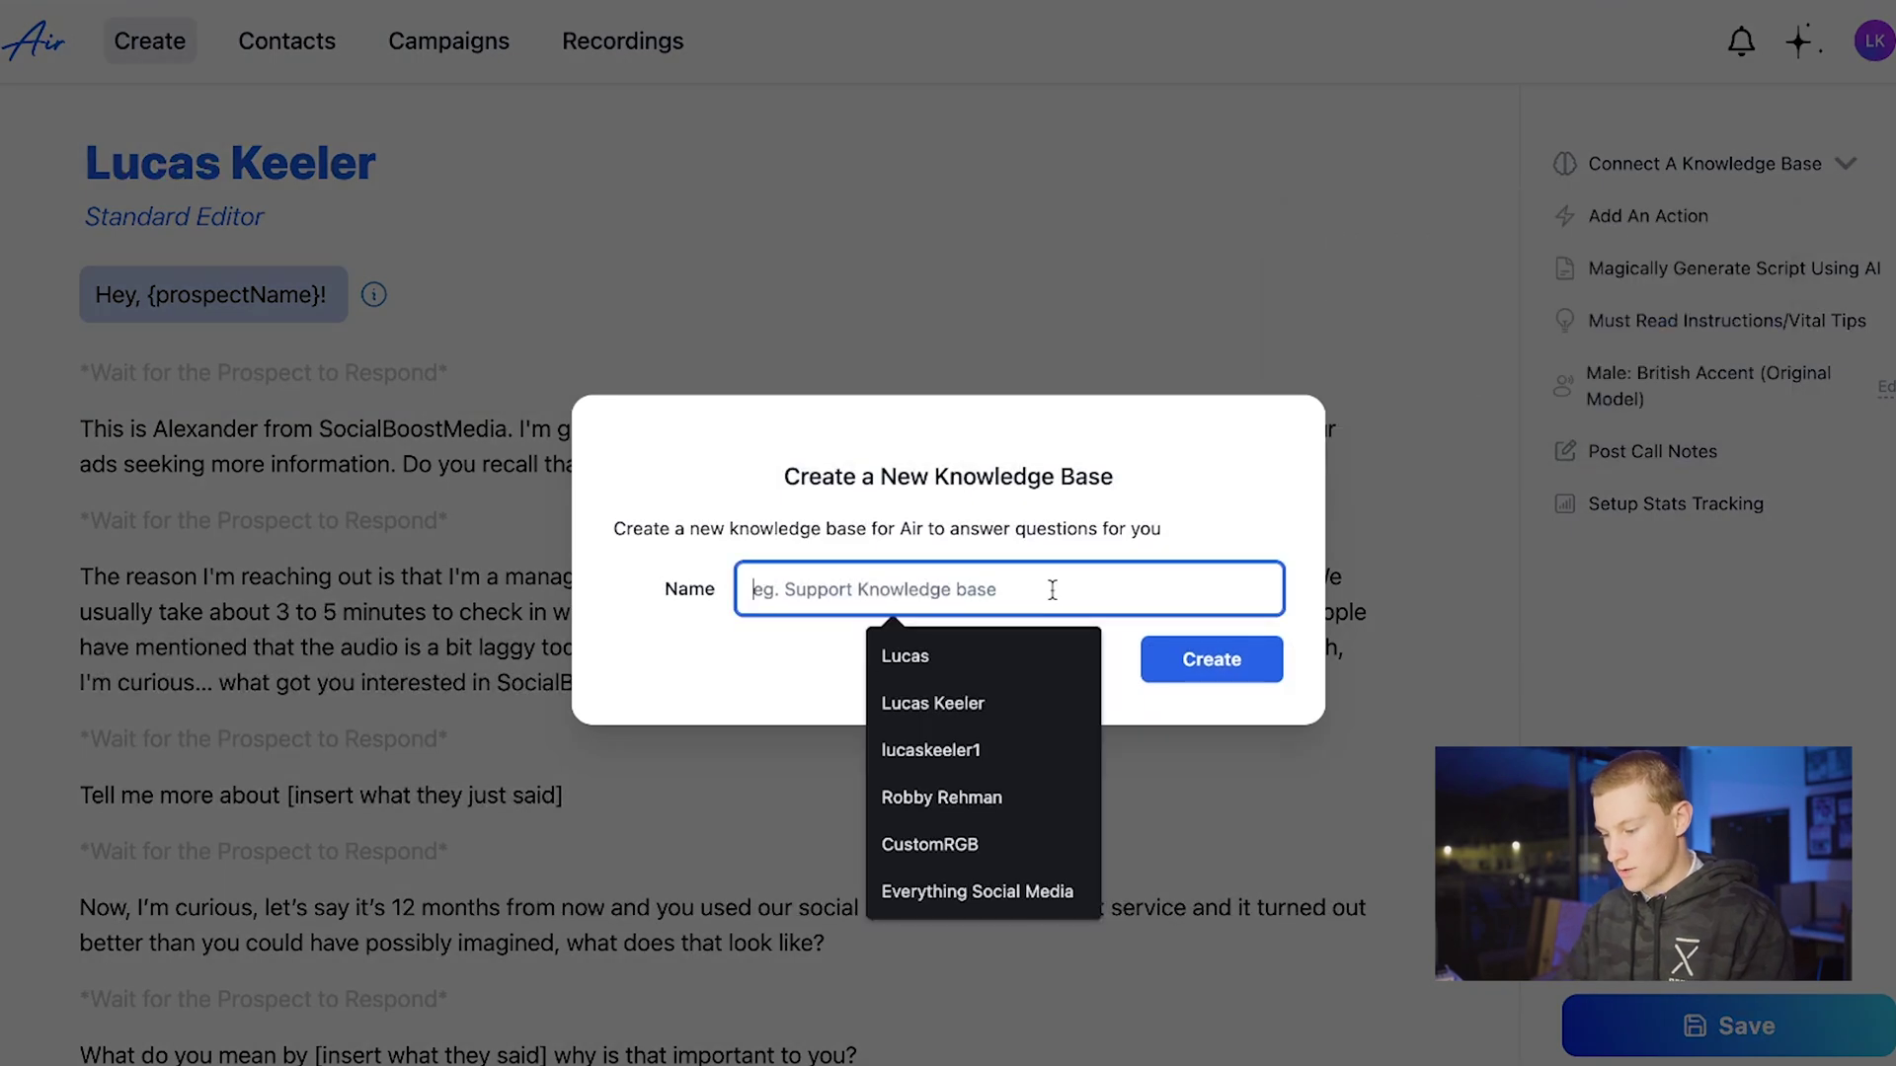
pyautogui.write('Social Boost Media')
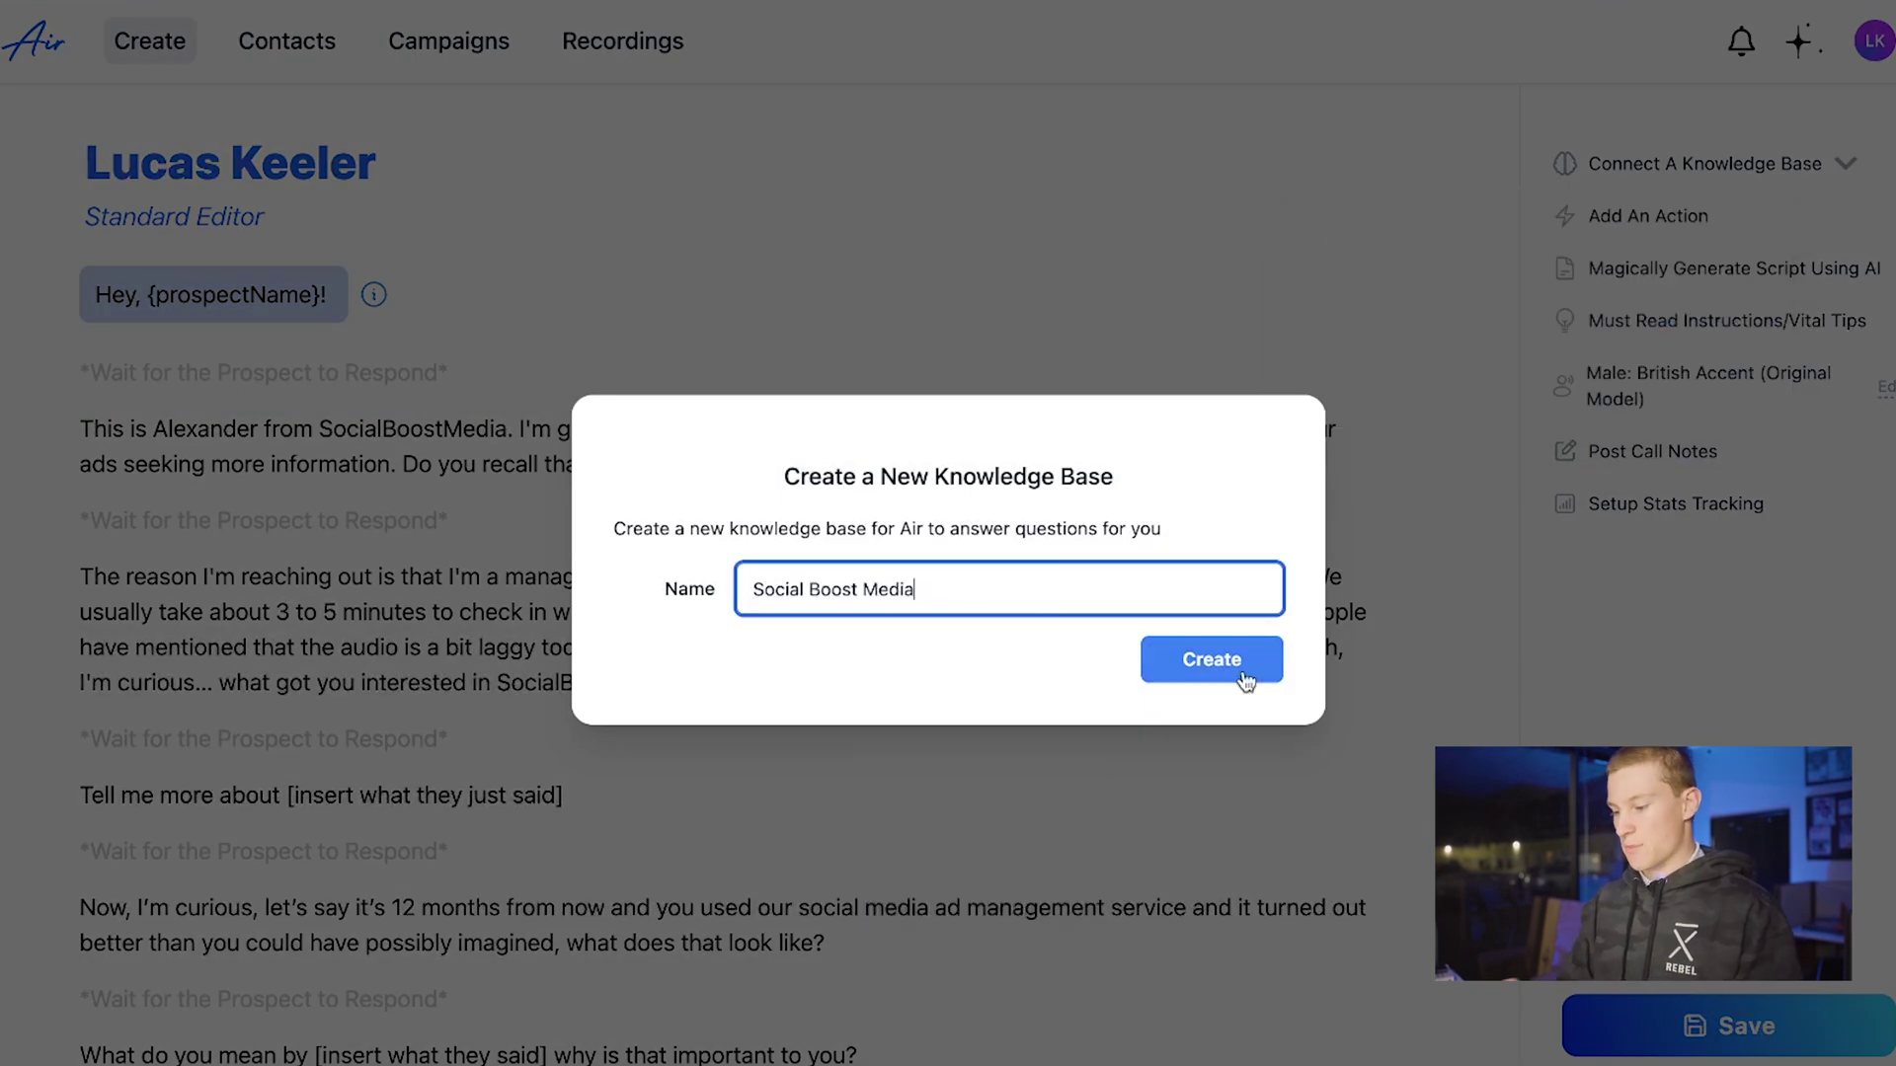
pyautogui.click(1243, 677)
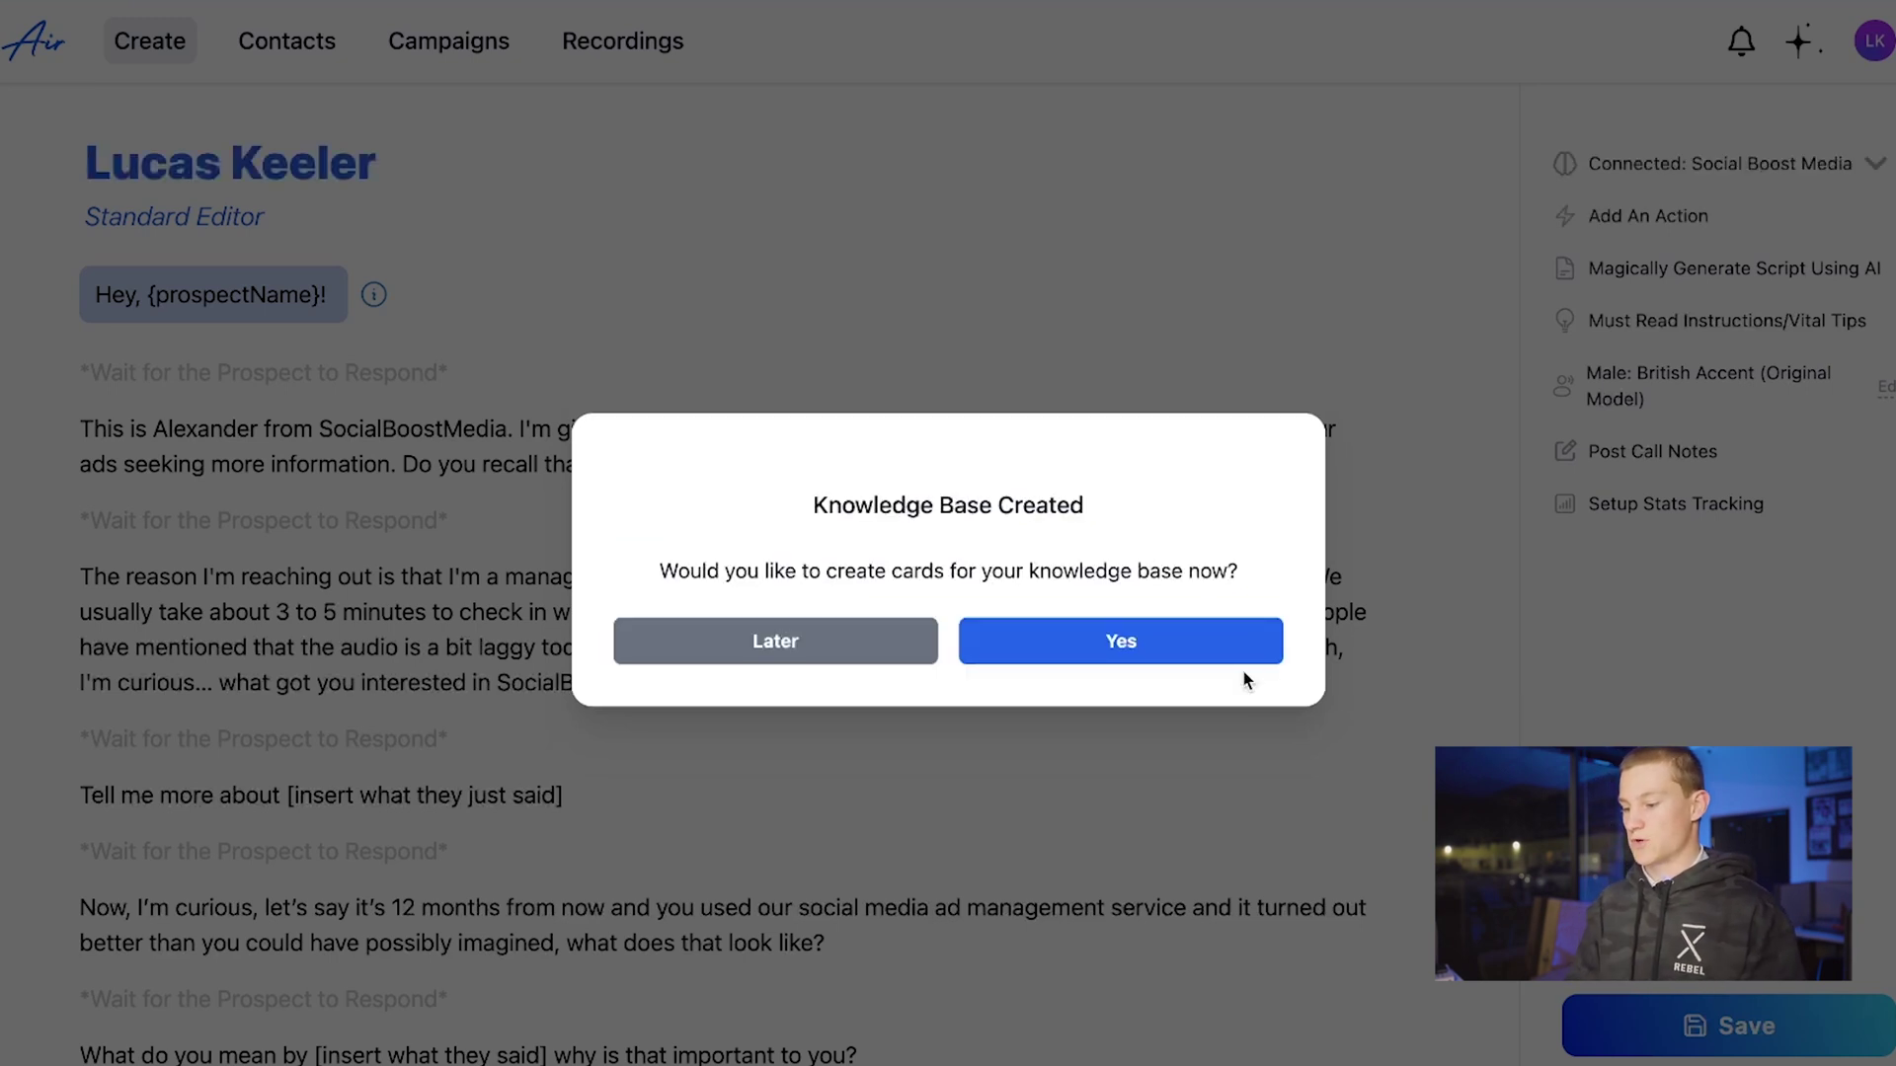
# Step: Look at the options for adding to the new knowledge base, including the form for manually creating an FAQ flashcard
pyautogui.click(1168, 651)
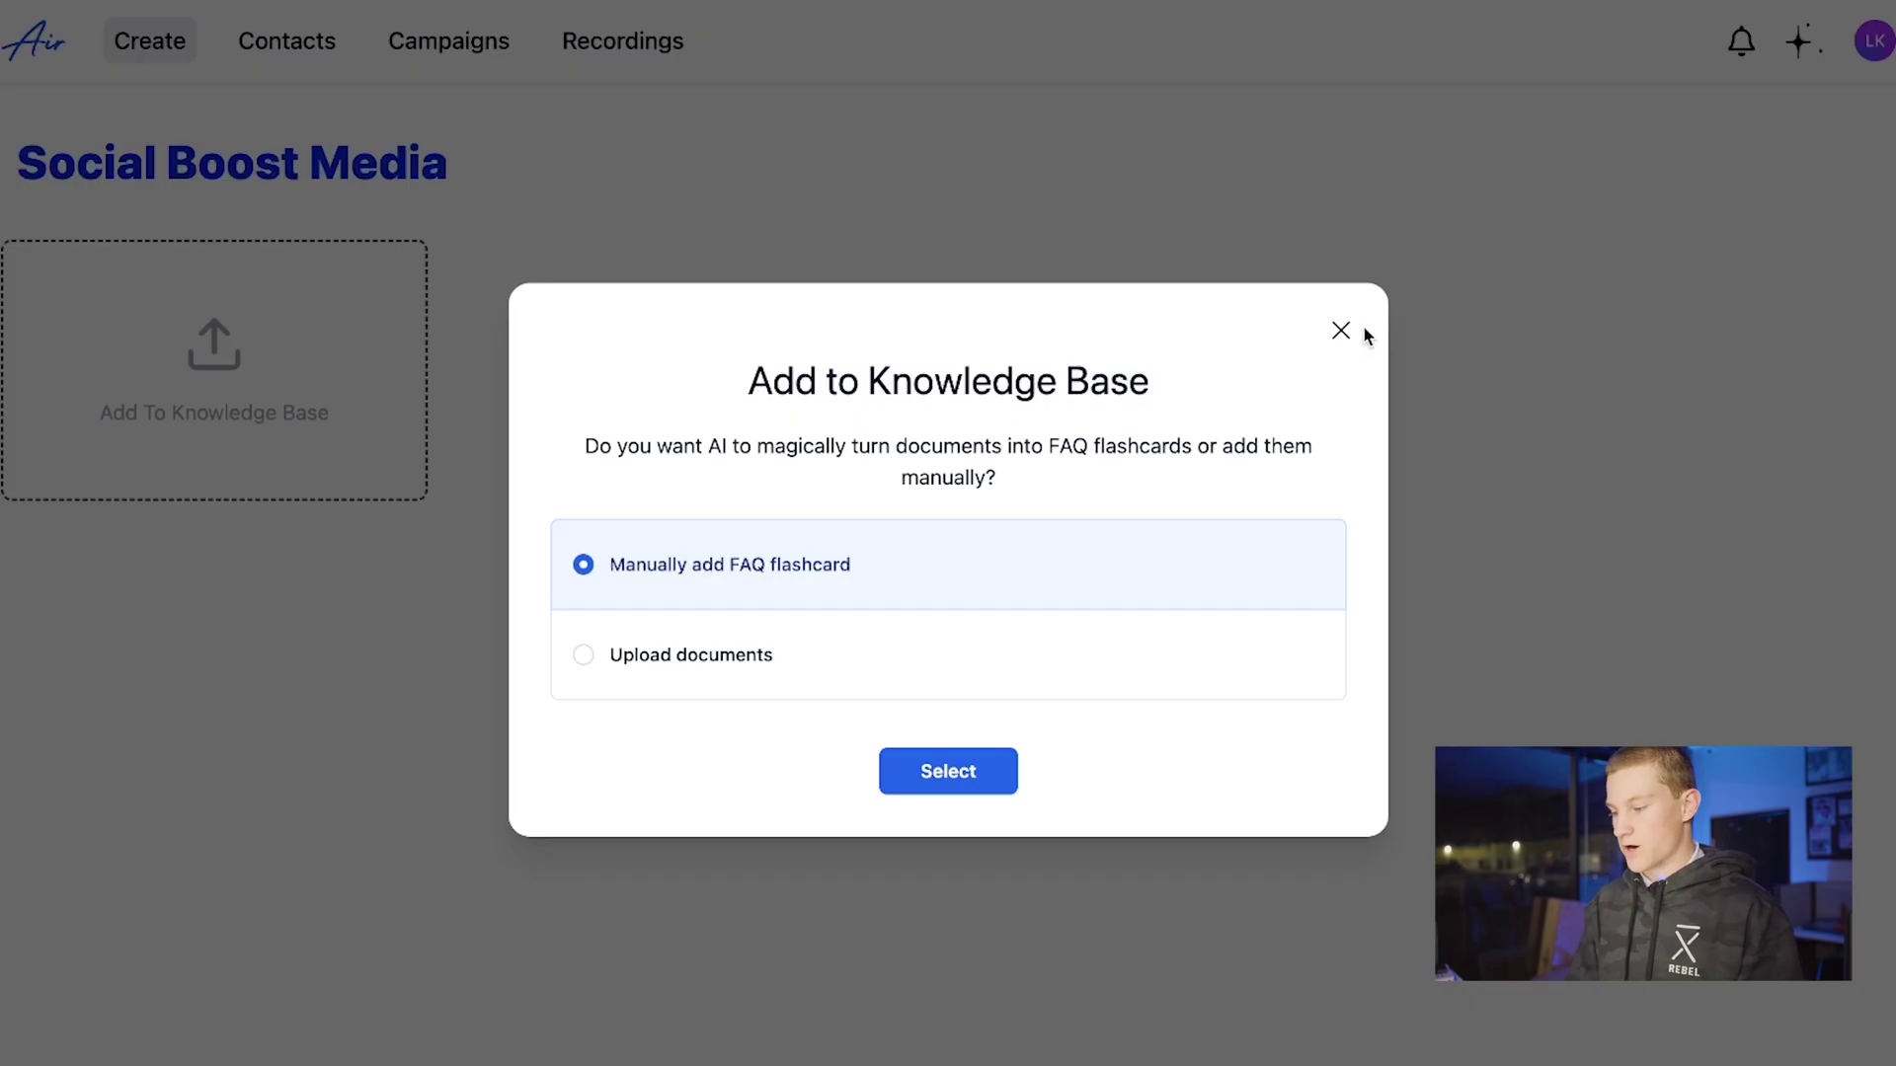
pyautogui.click(1343, 329)
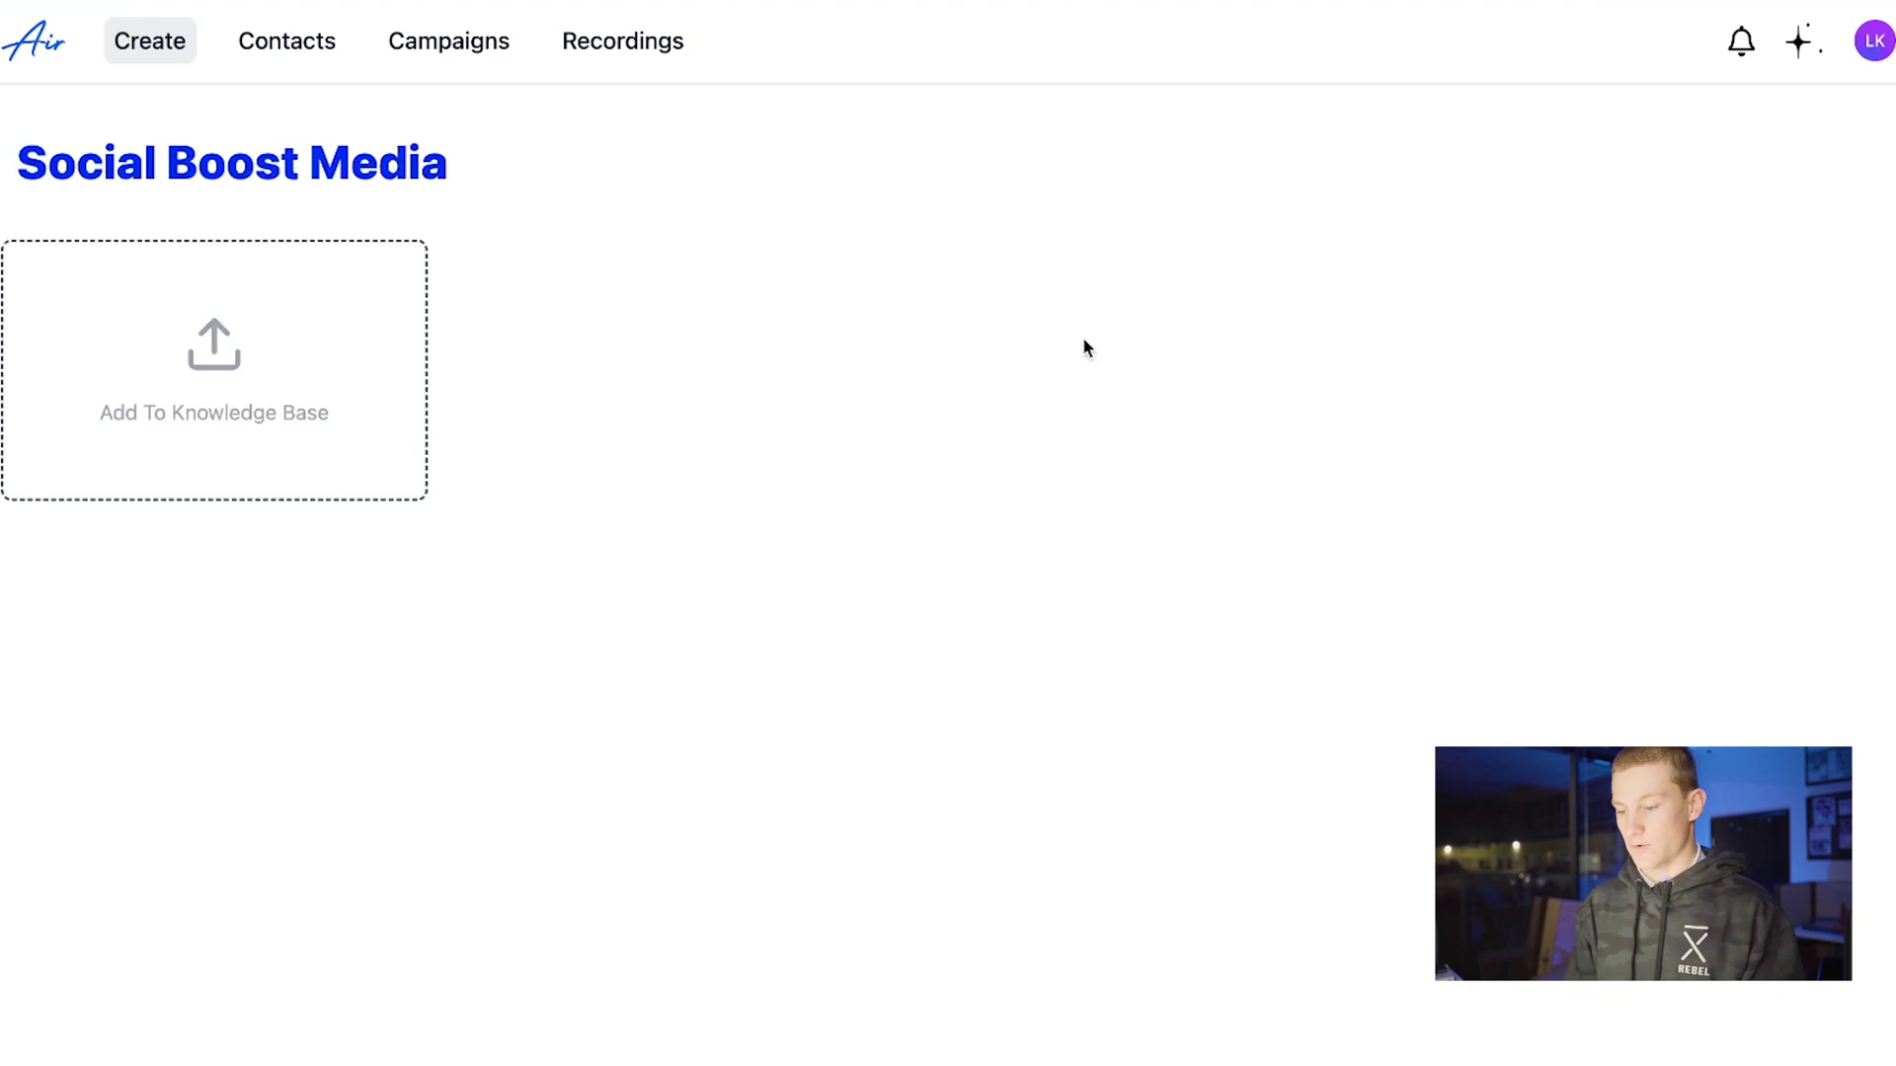
pyautogui.click(314, 321)
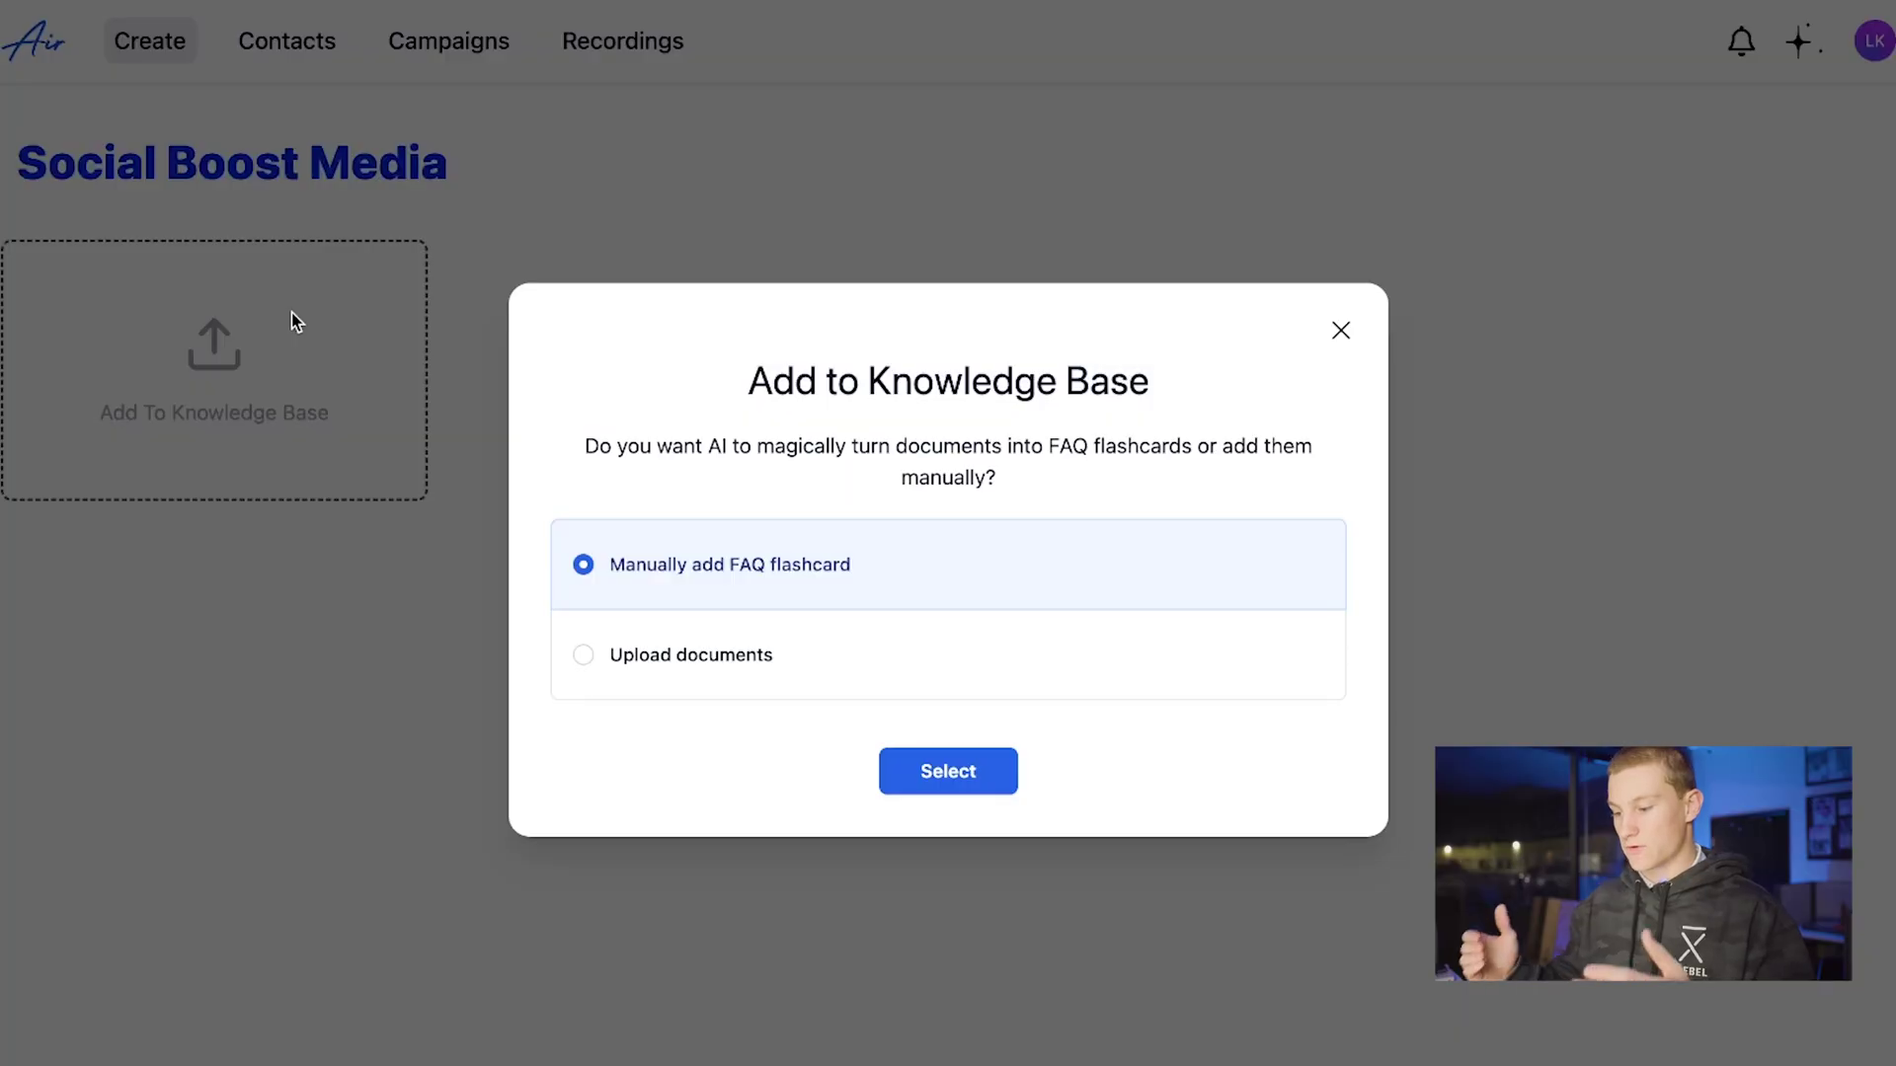
pyautogui.click(940, 768)
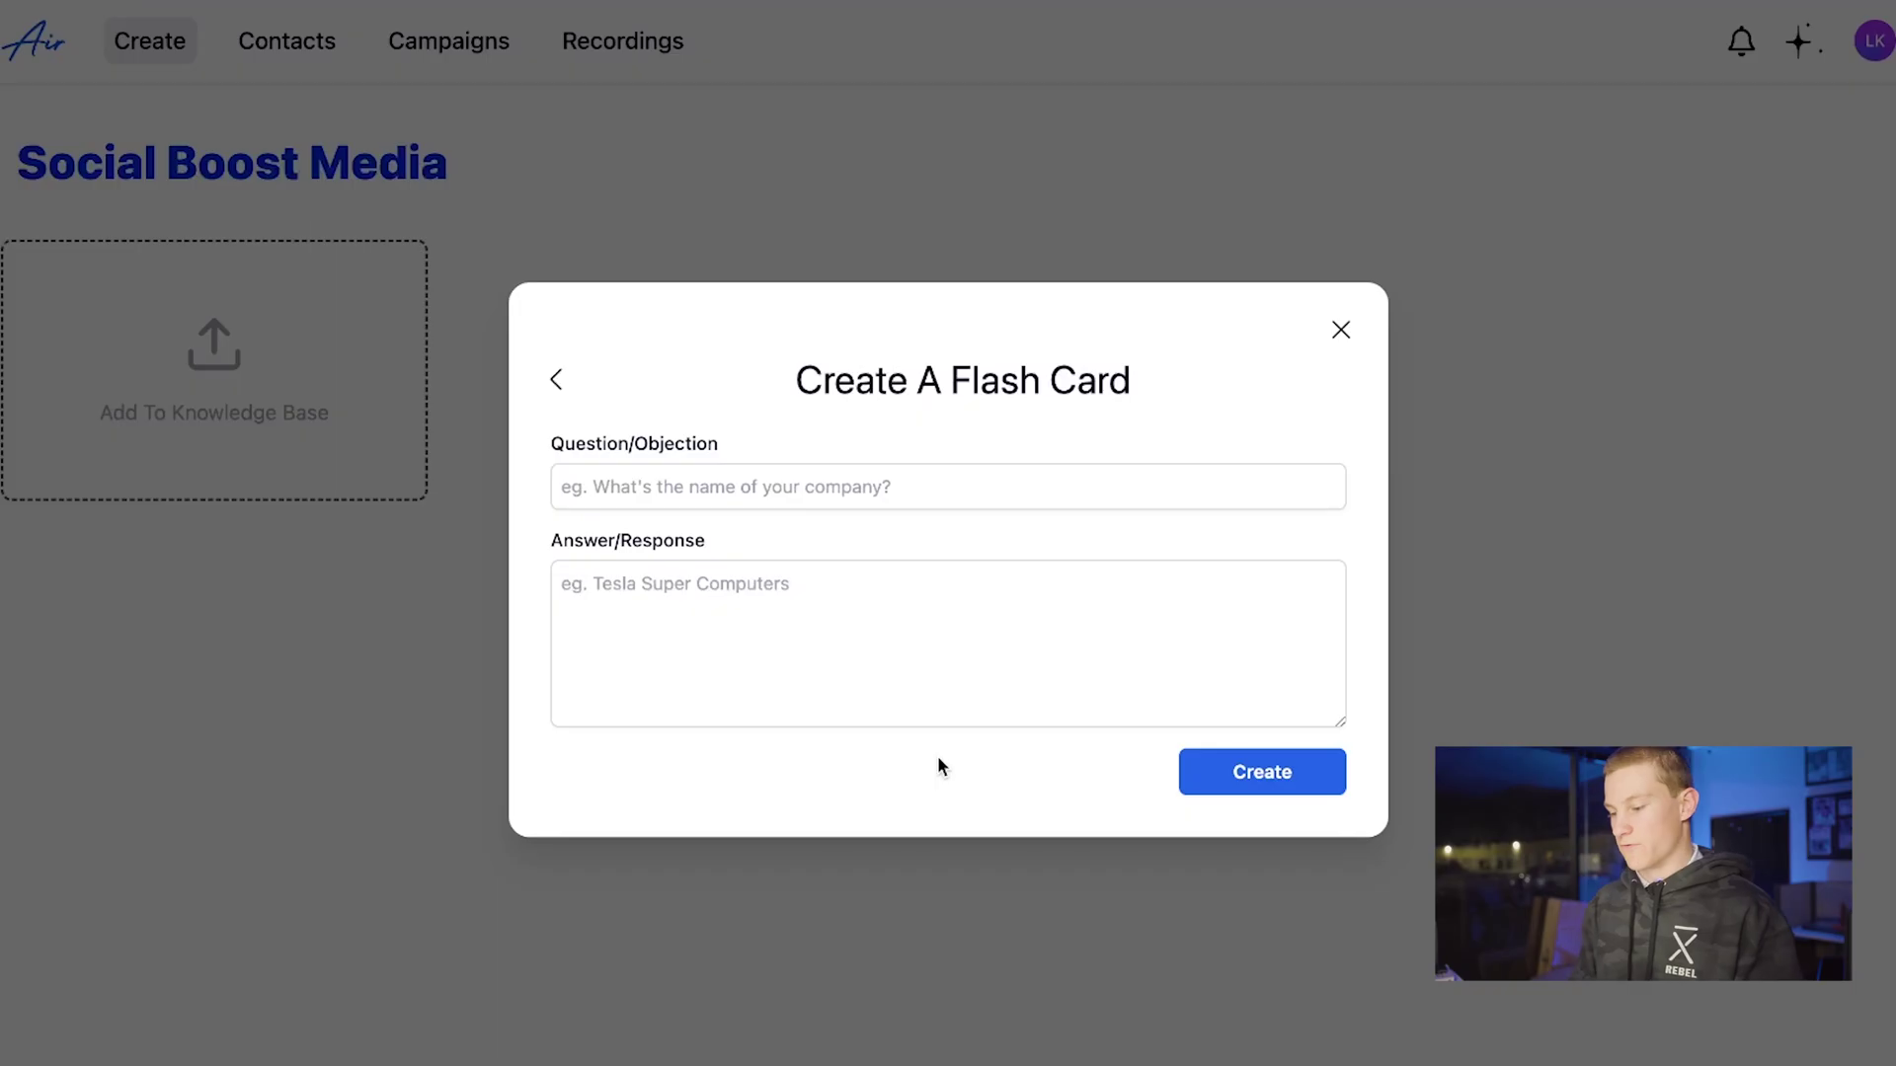
pyautogui.click(1340, 331)
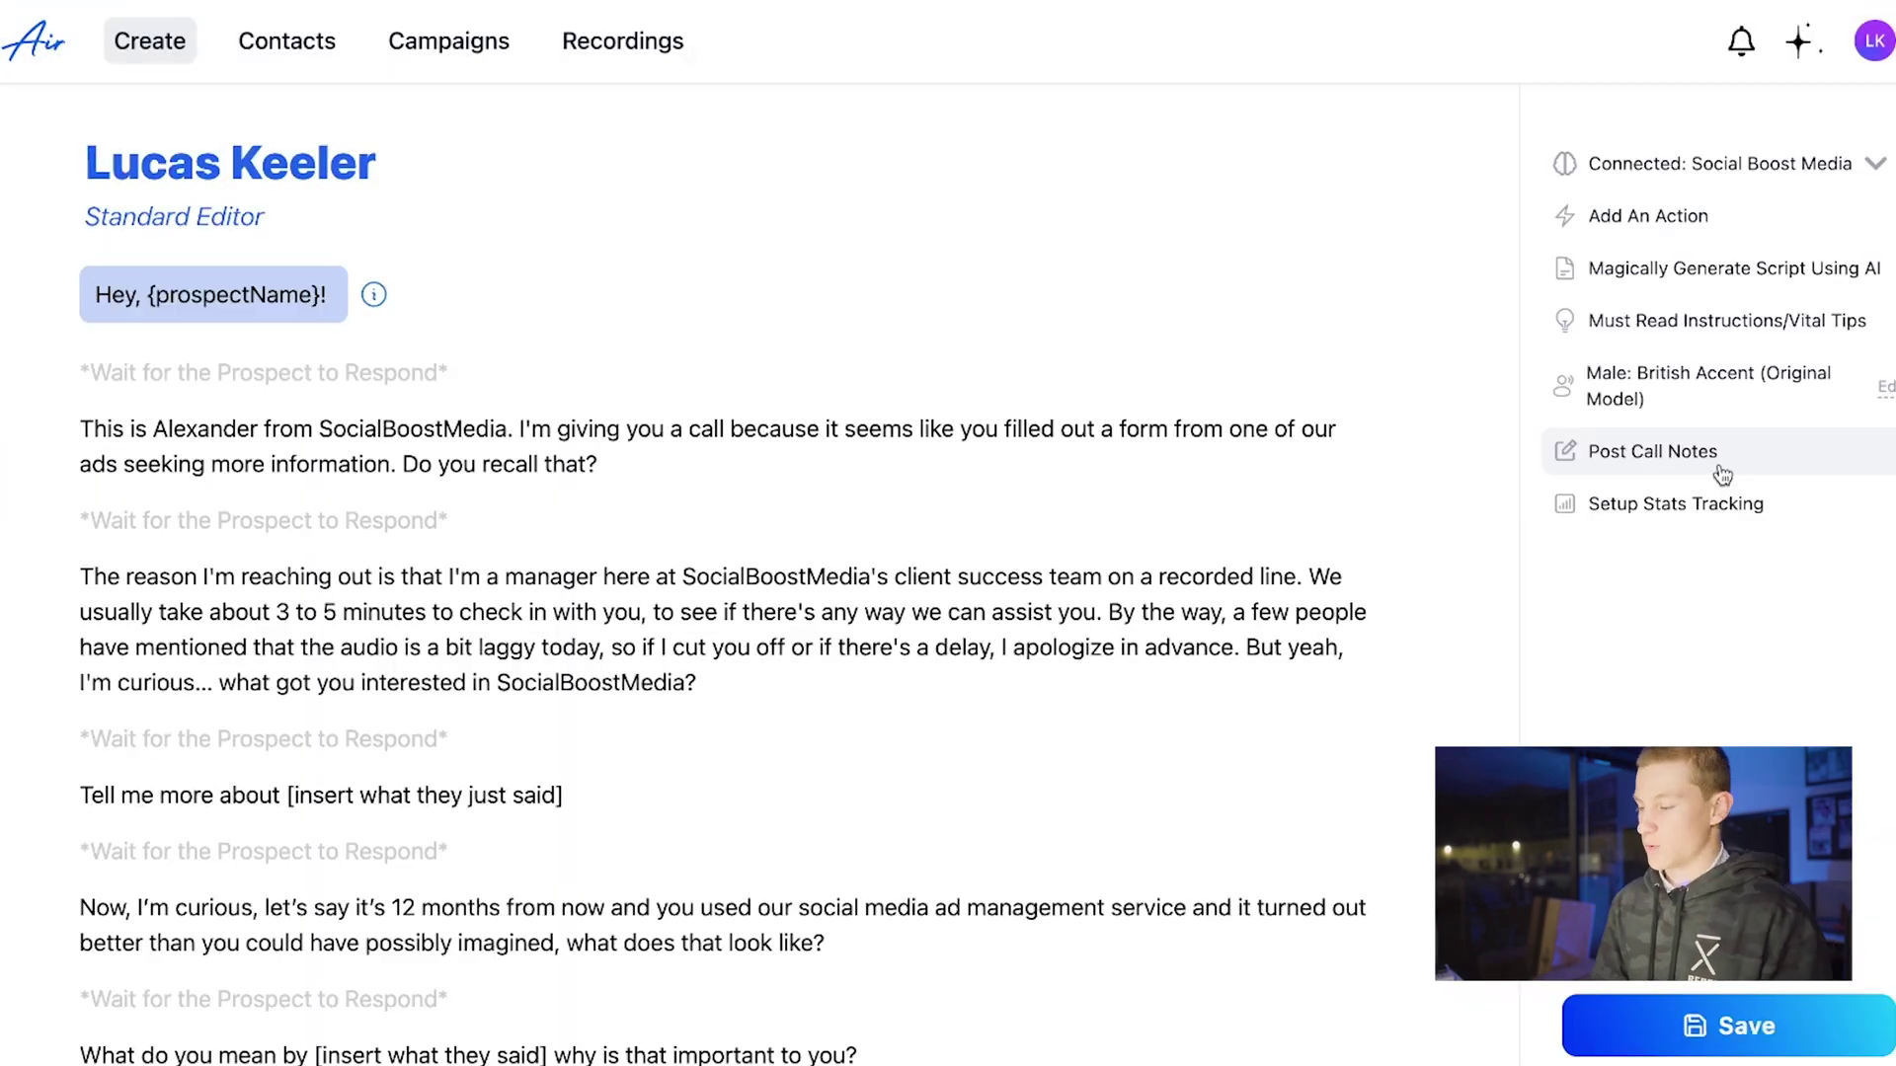
# Step: Open the Book Appointment action for the agent and view its guide on connecting a calendar
pyautogui.click(1673, 220)
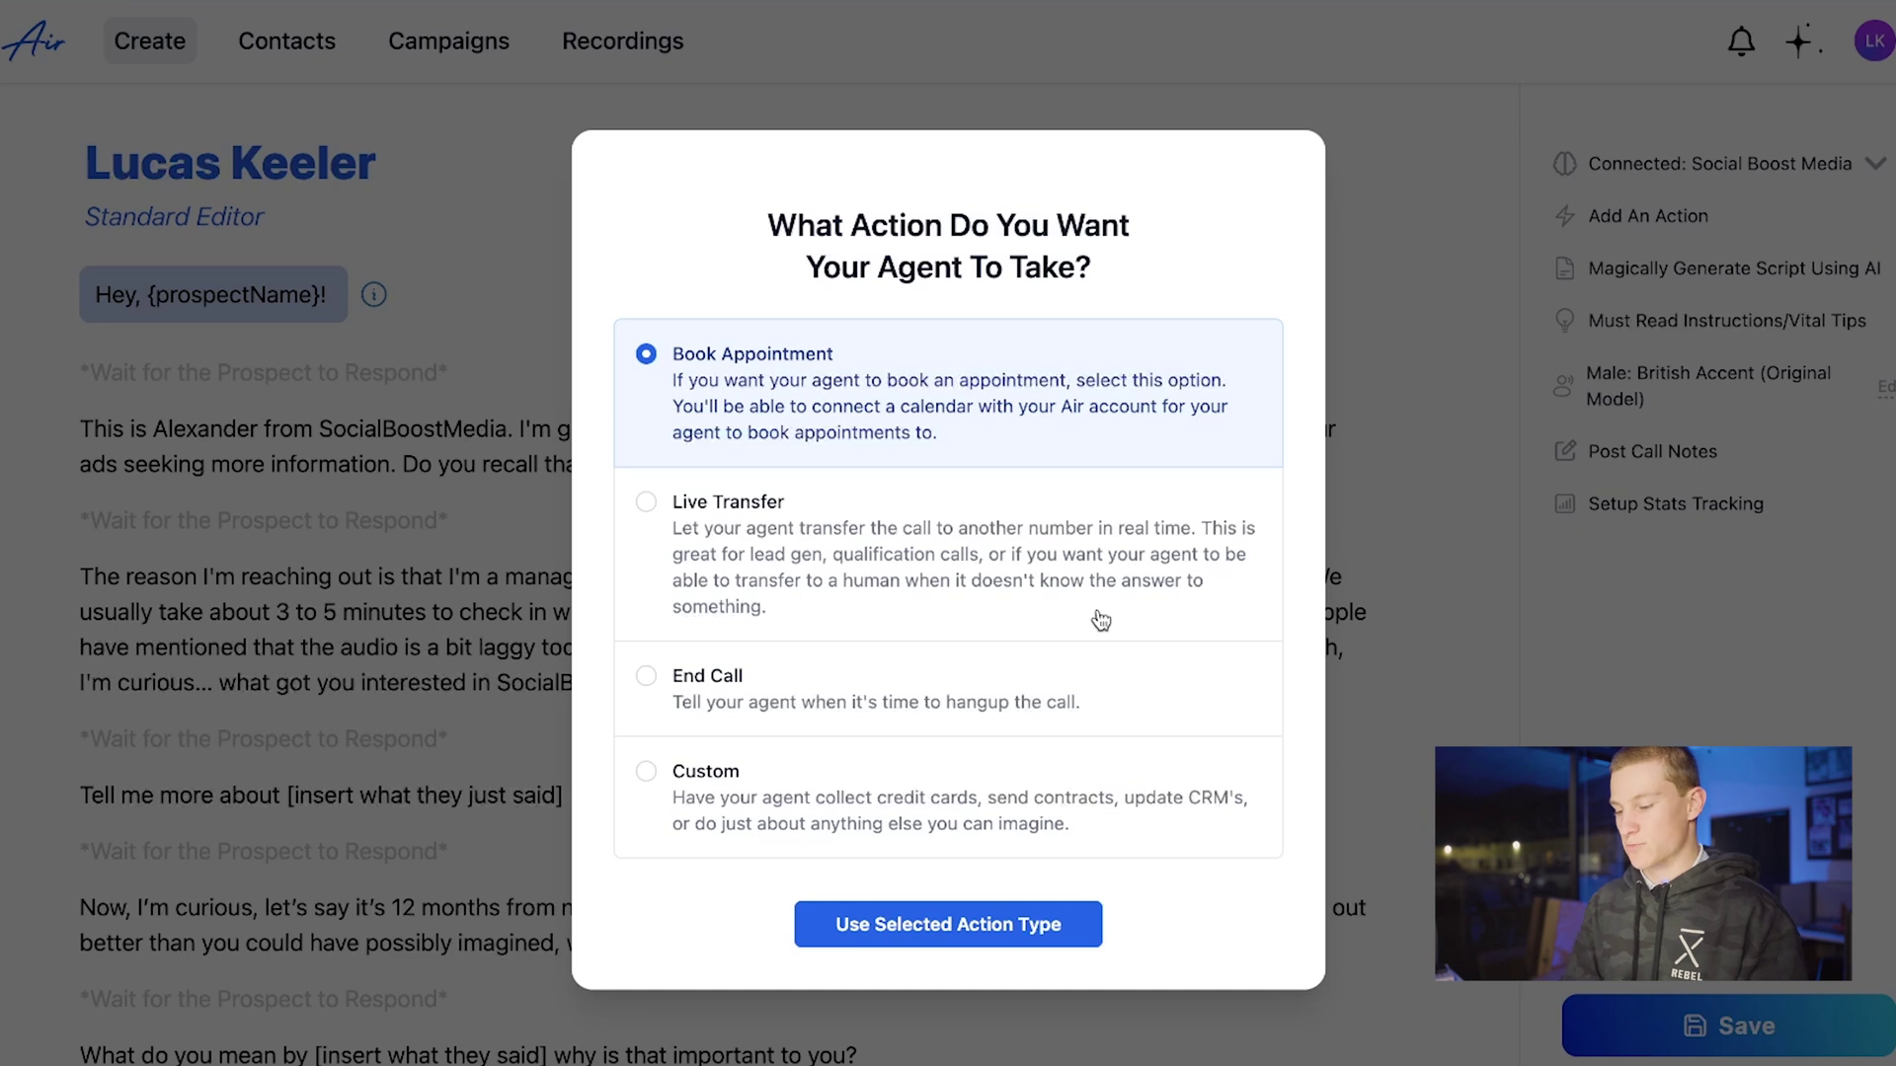
pyautogui.click(1002, 918)
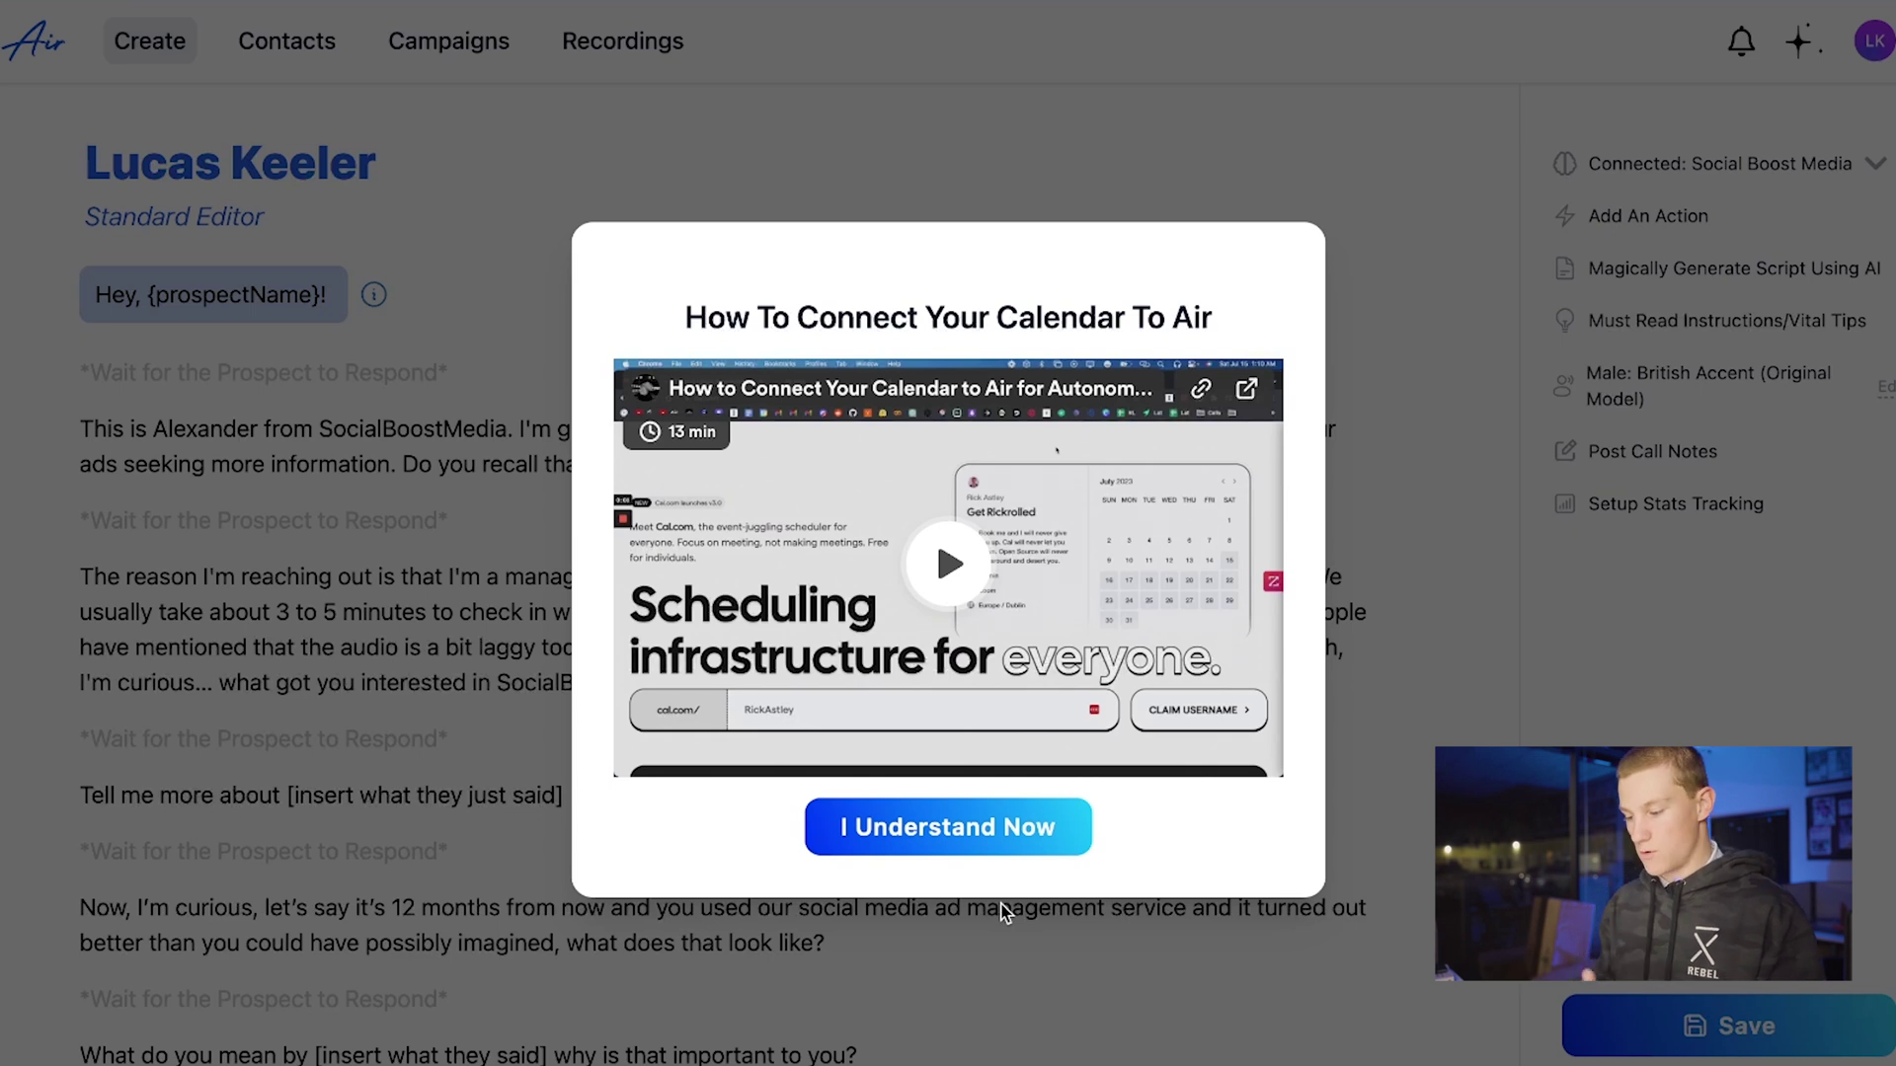
pyautogui.click(989, 835)
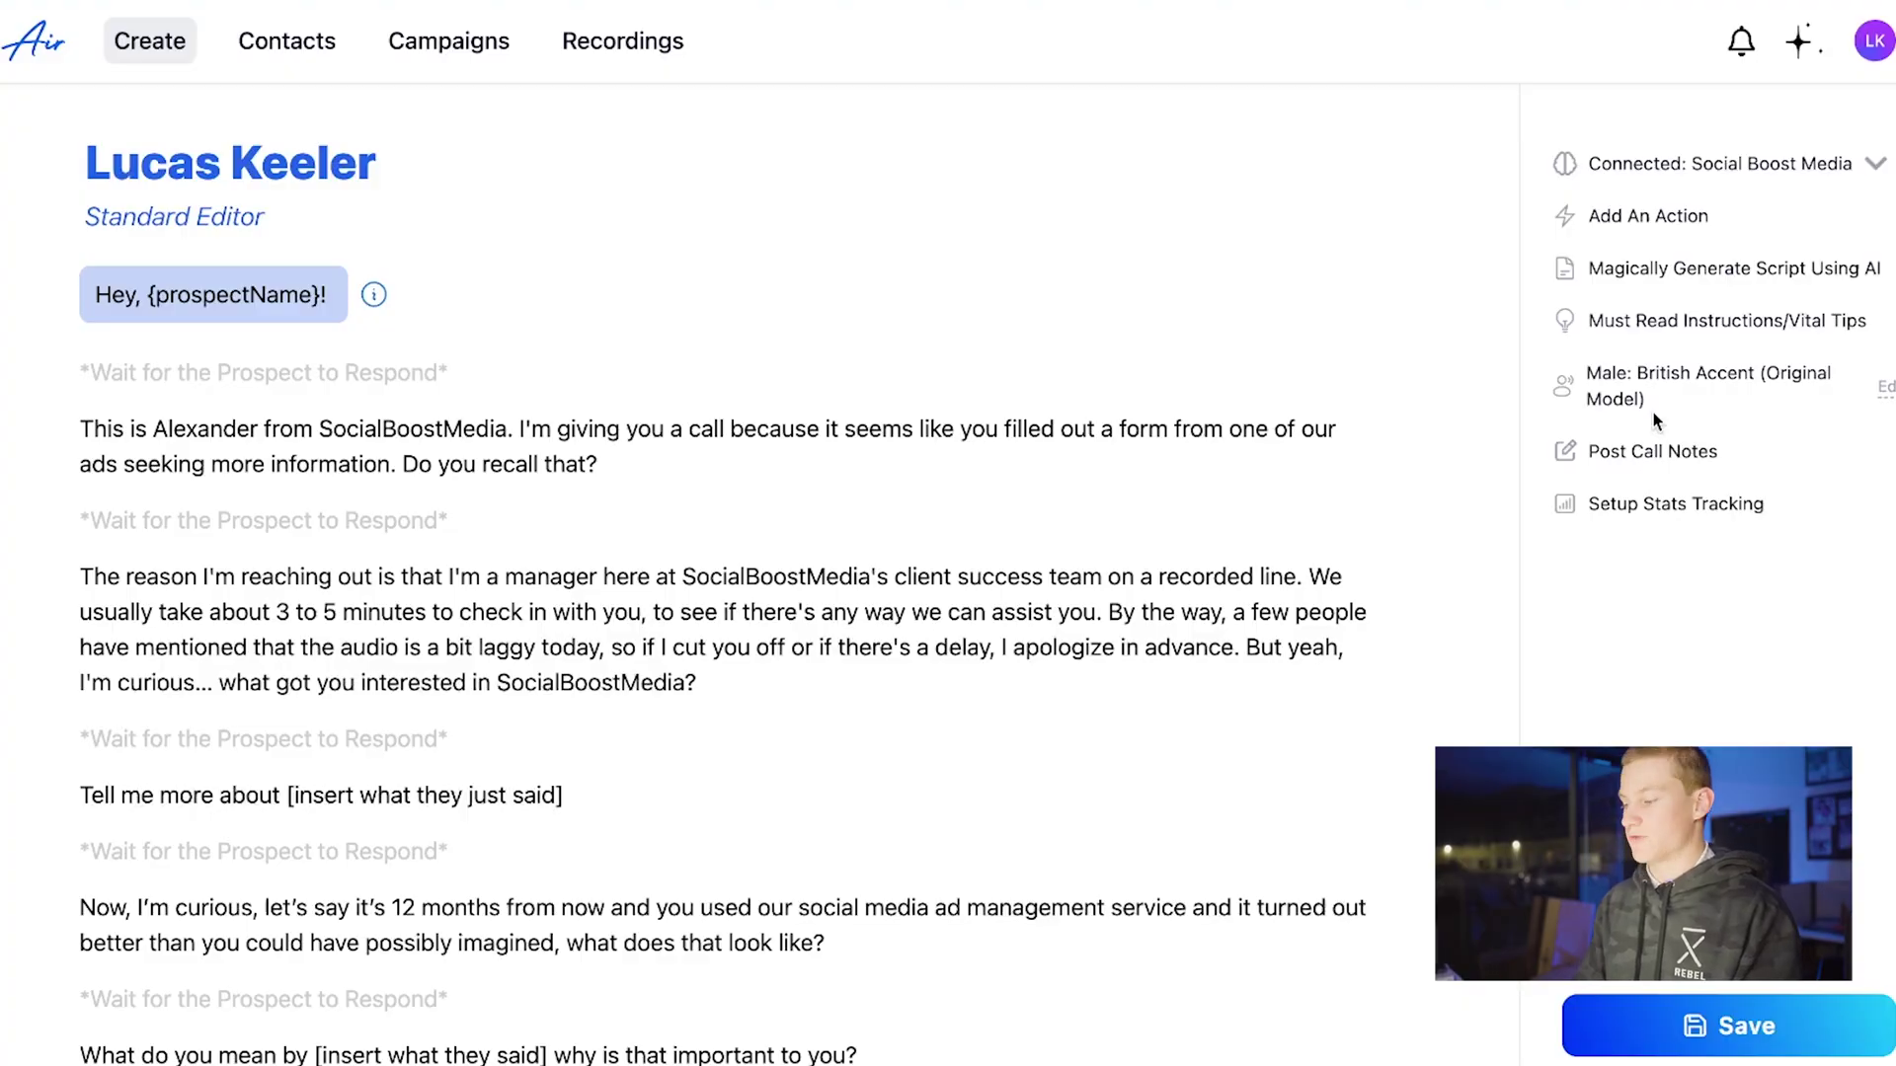
# Step: Set the agent's voice to Male: British Accent (Original Model)
pyautogui.click(1657, 421)
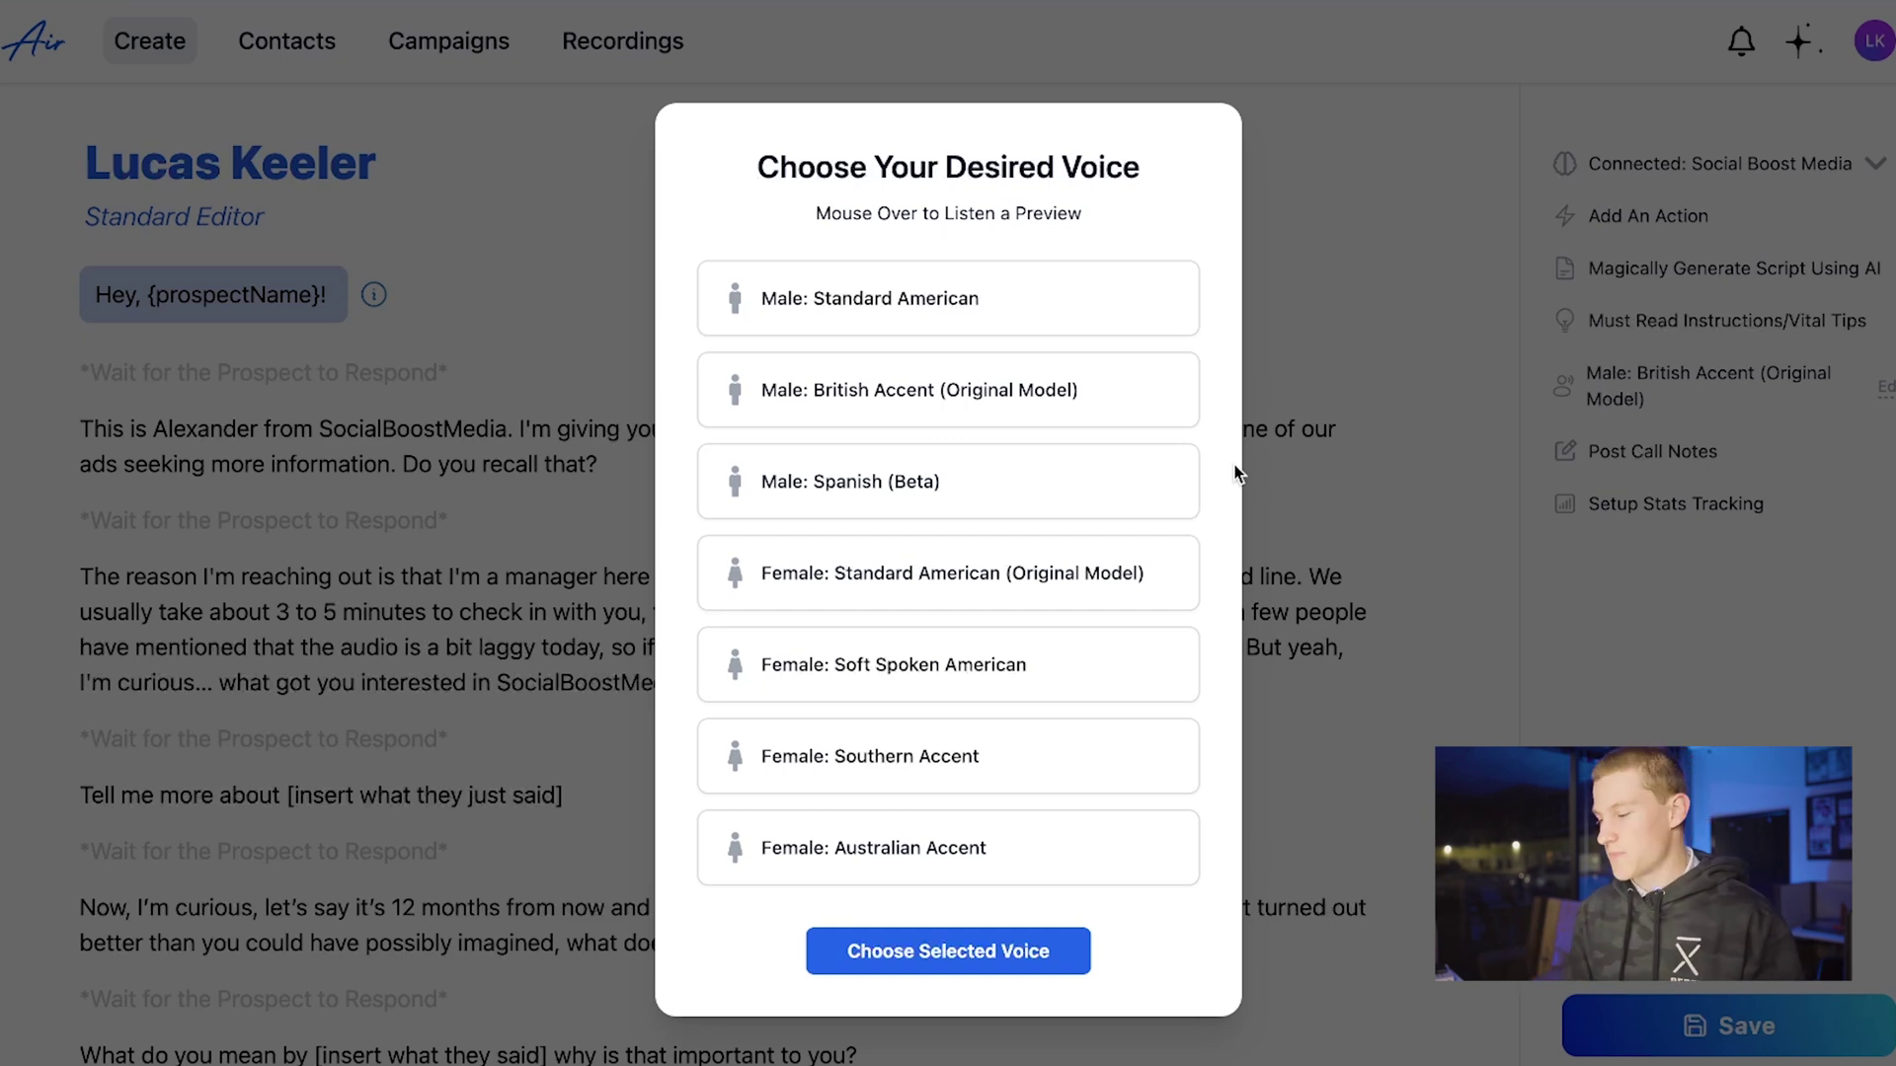
pyautogui.click(964, 395)
pyautogui.click(874, 946)
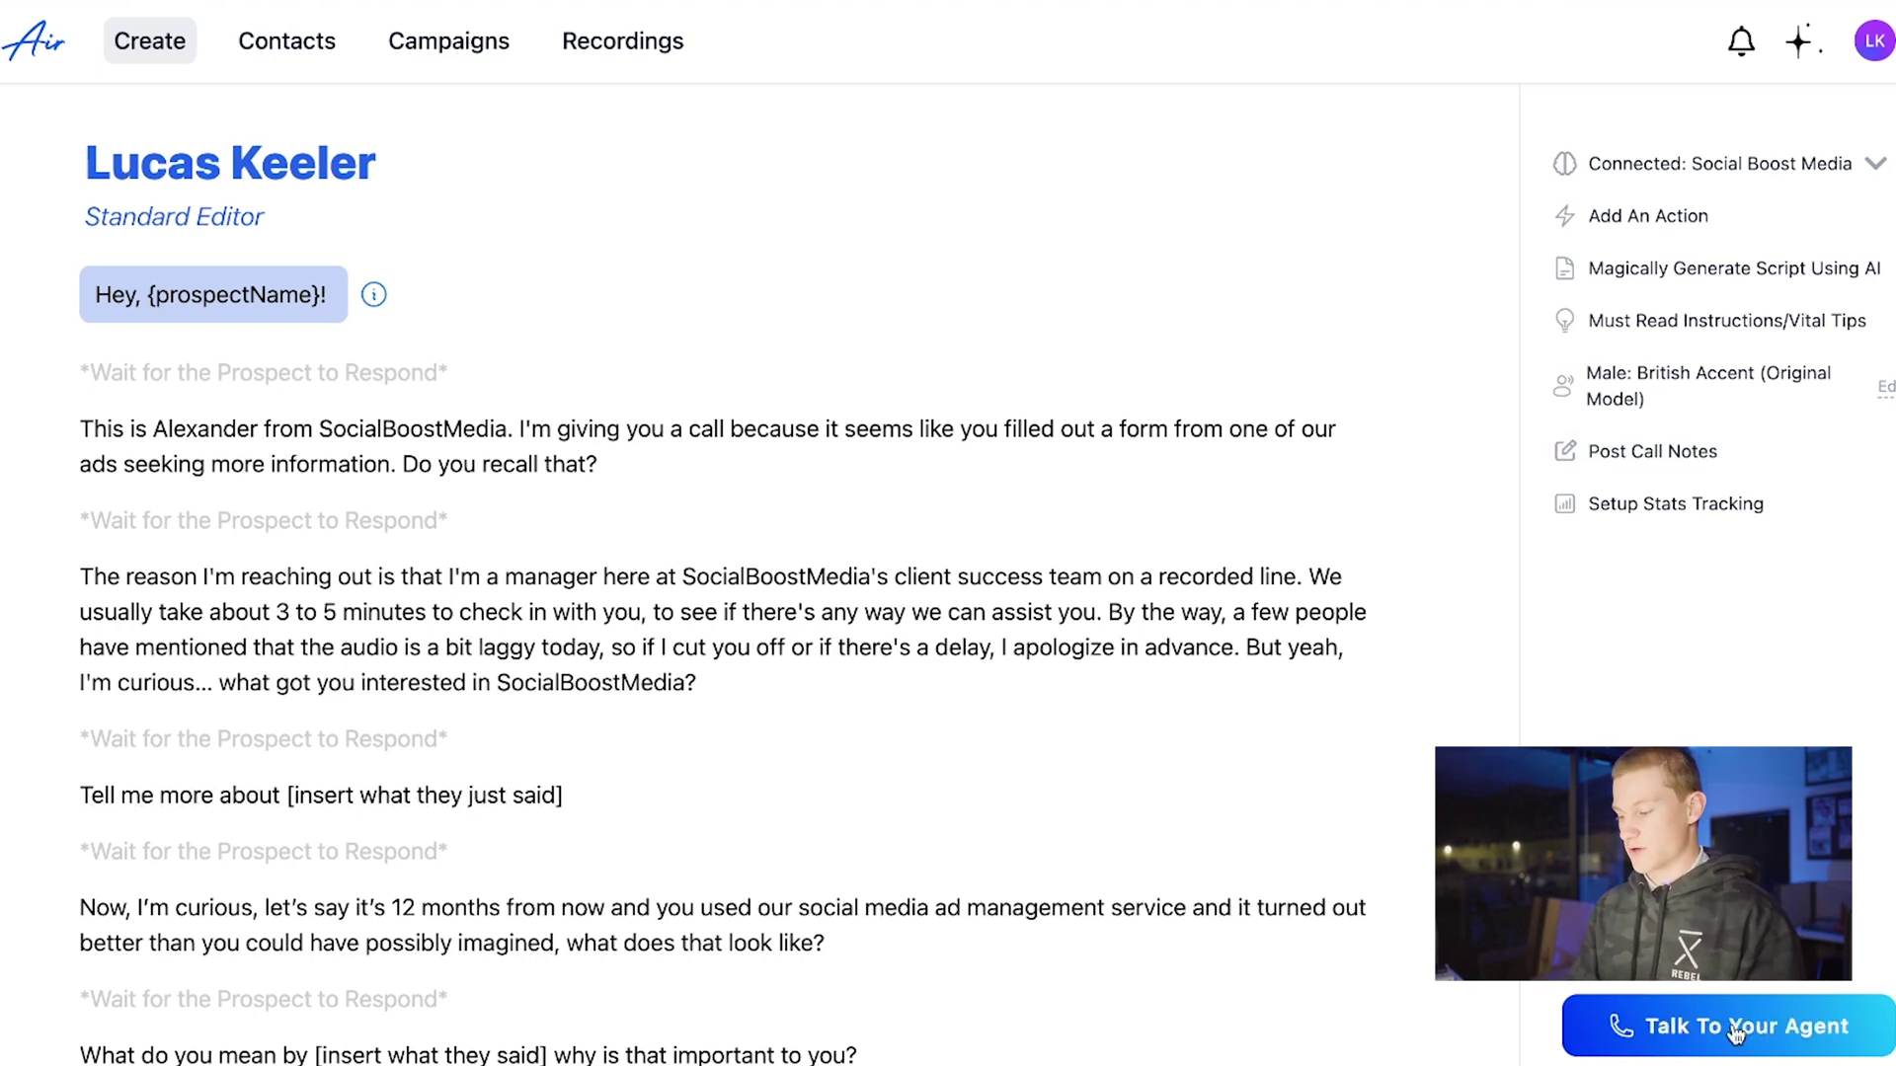
# Step: Check the form for requesting a test call from the agent, and open the contacts overview
pyautogui.click(1735, 1032)
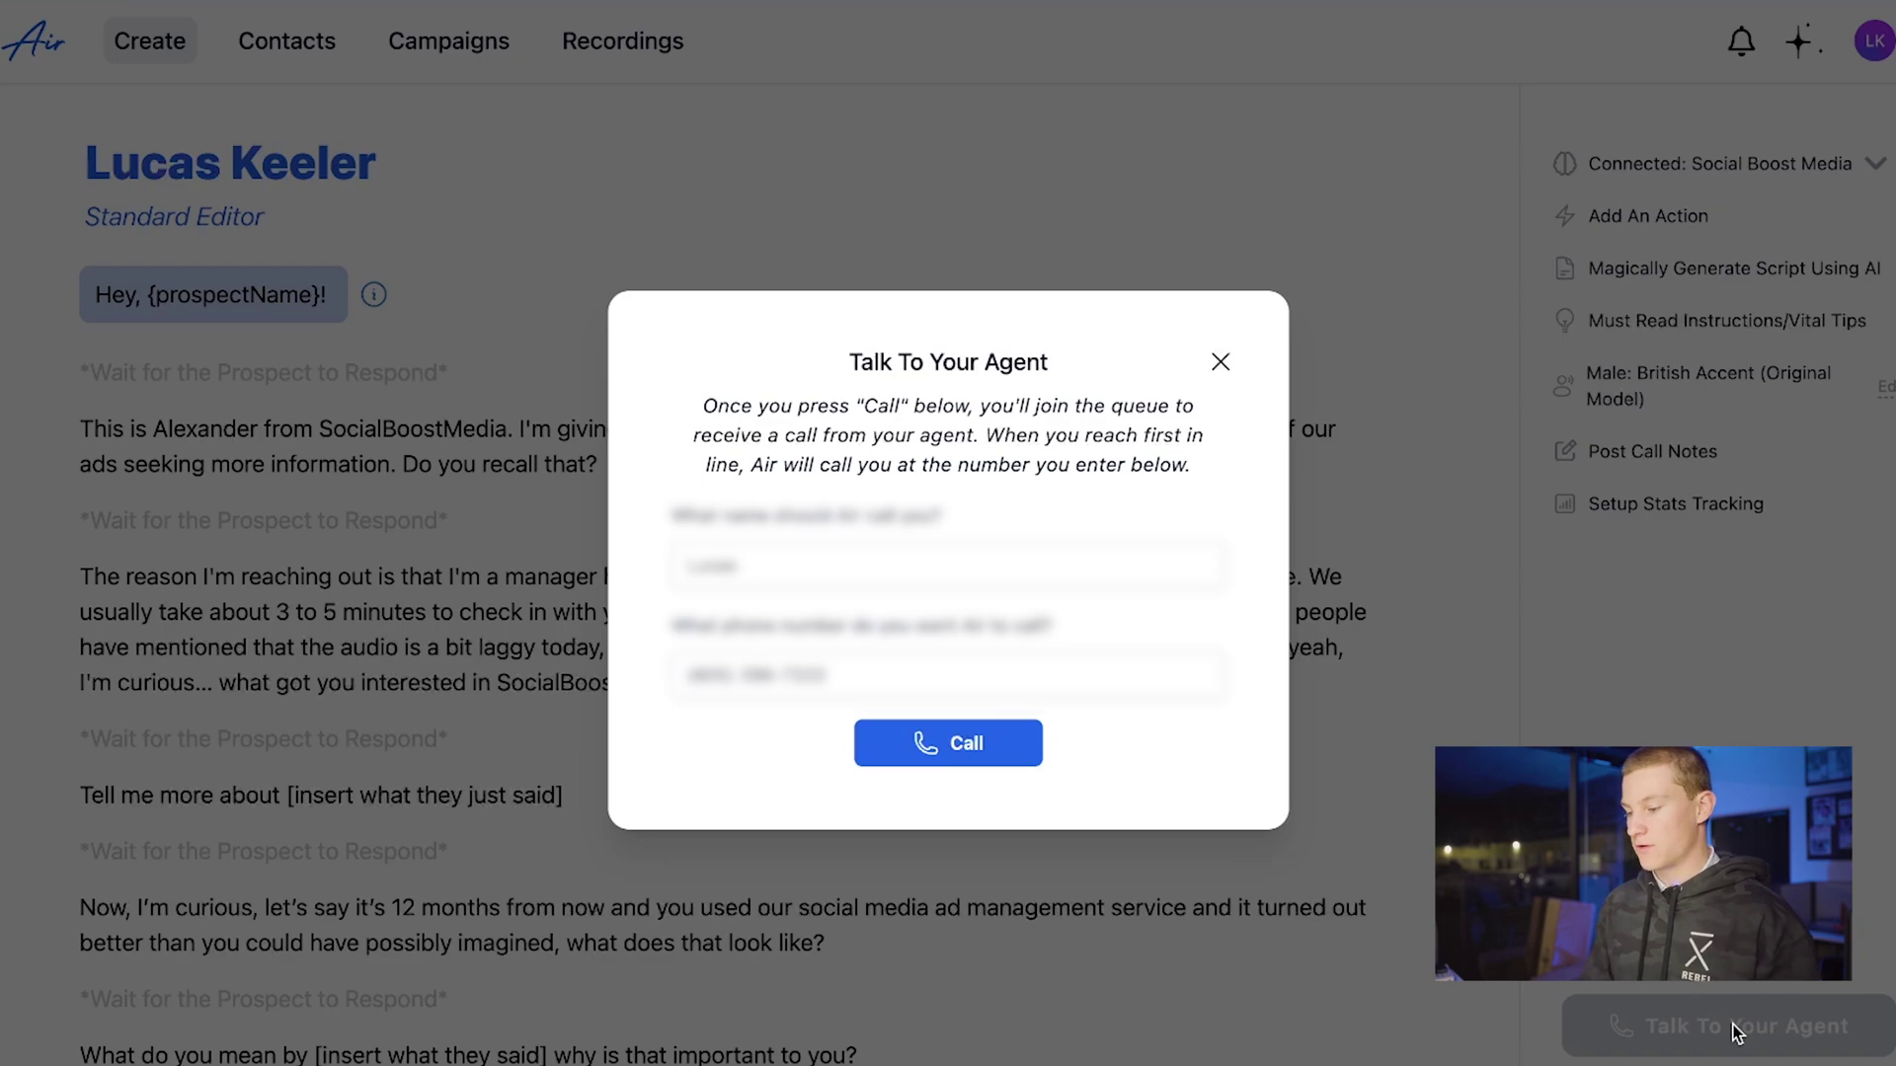
pyautogui.click(1221, 363)
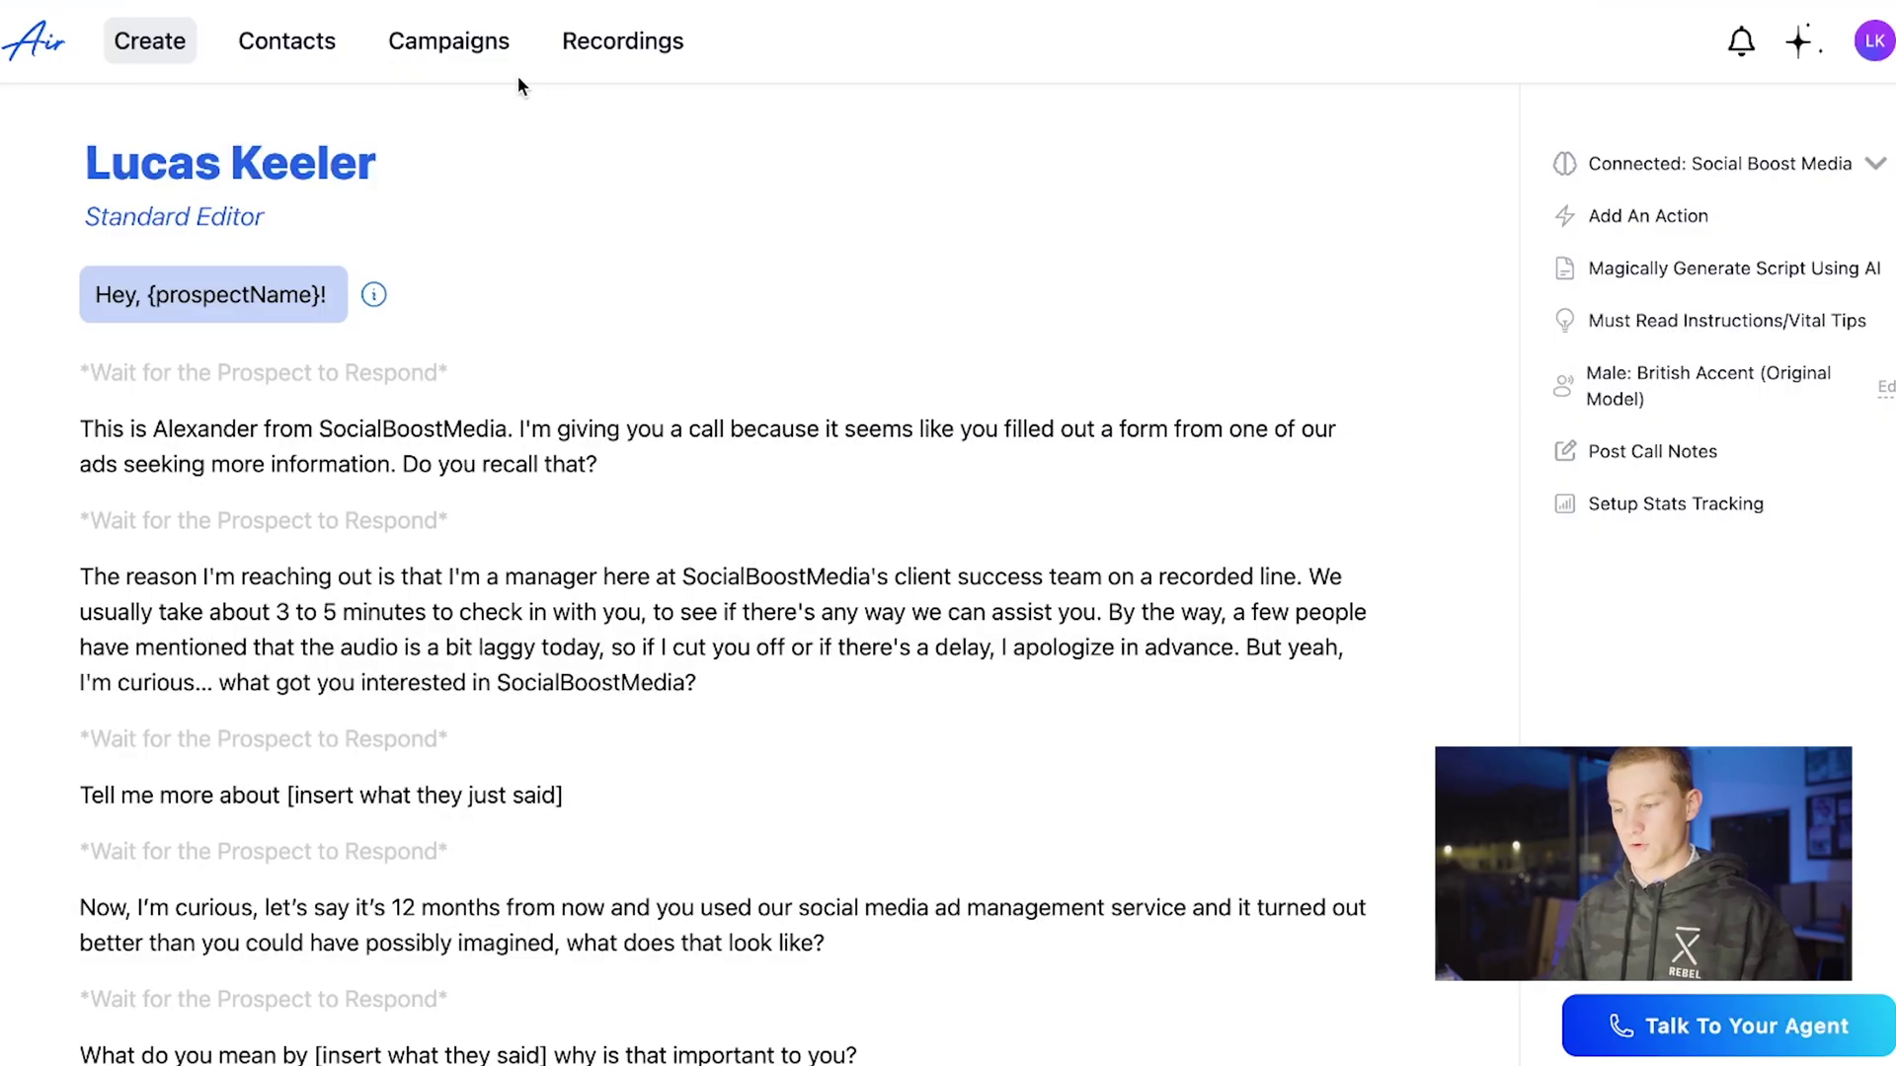
pyautogui.click(318, 47)
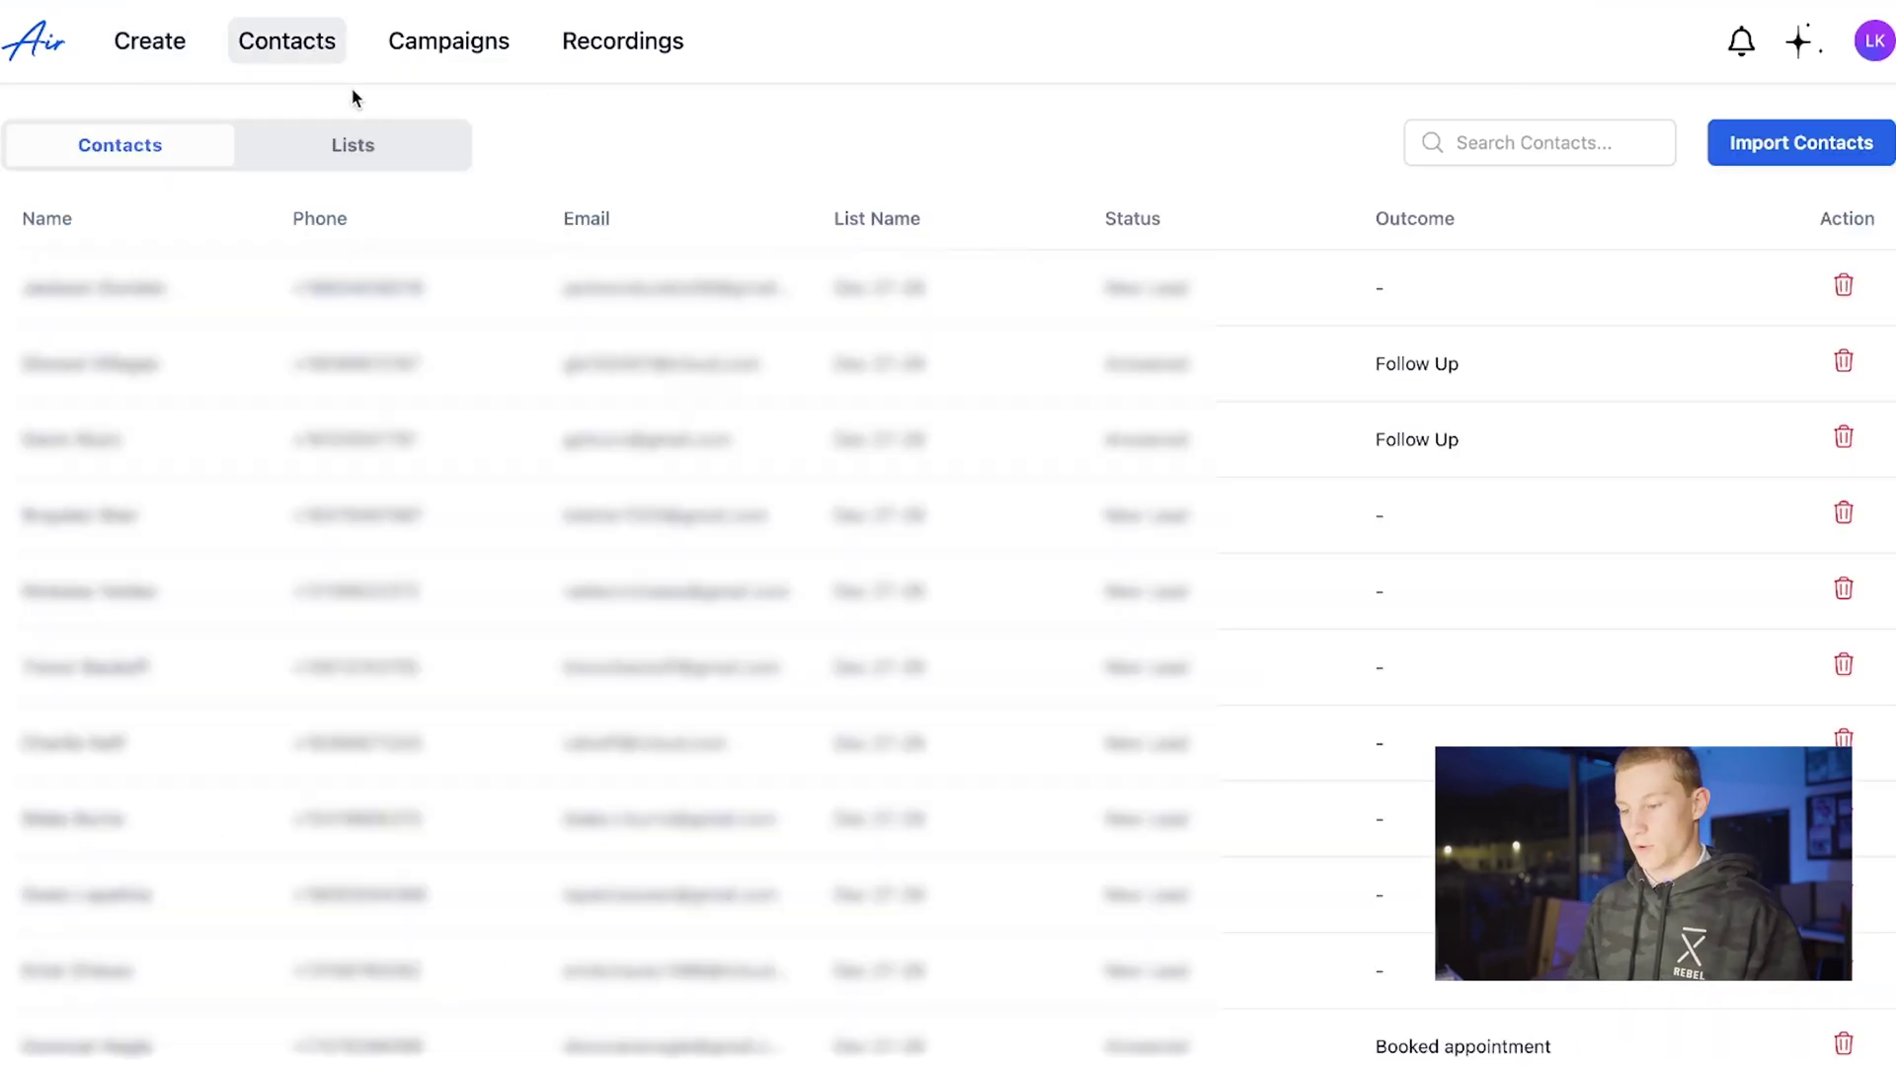
# Step: Create a new contact list named "Dentist Owners Dec. 28"
pyautogui.click(381, 146)
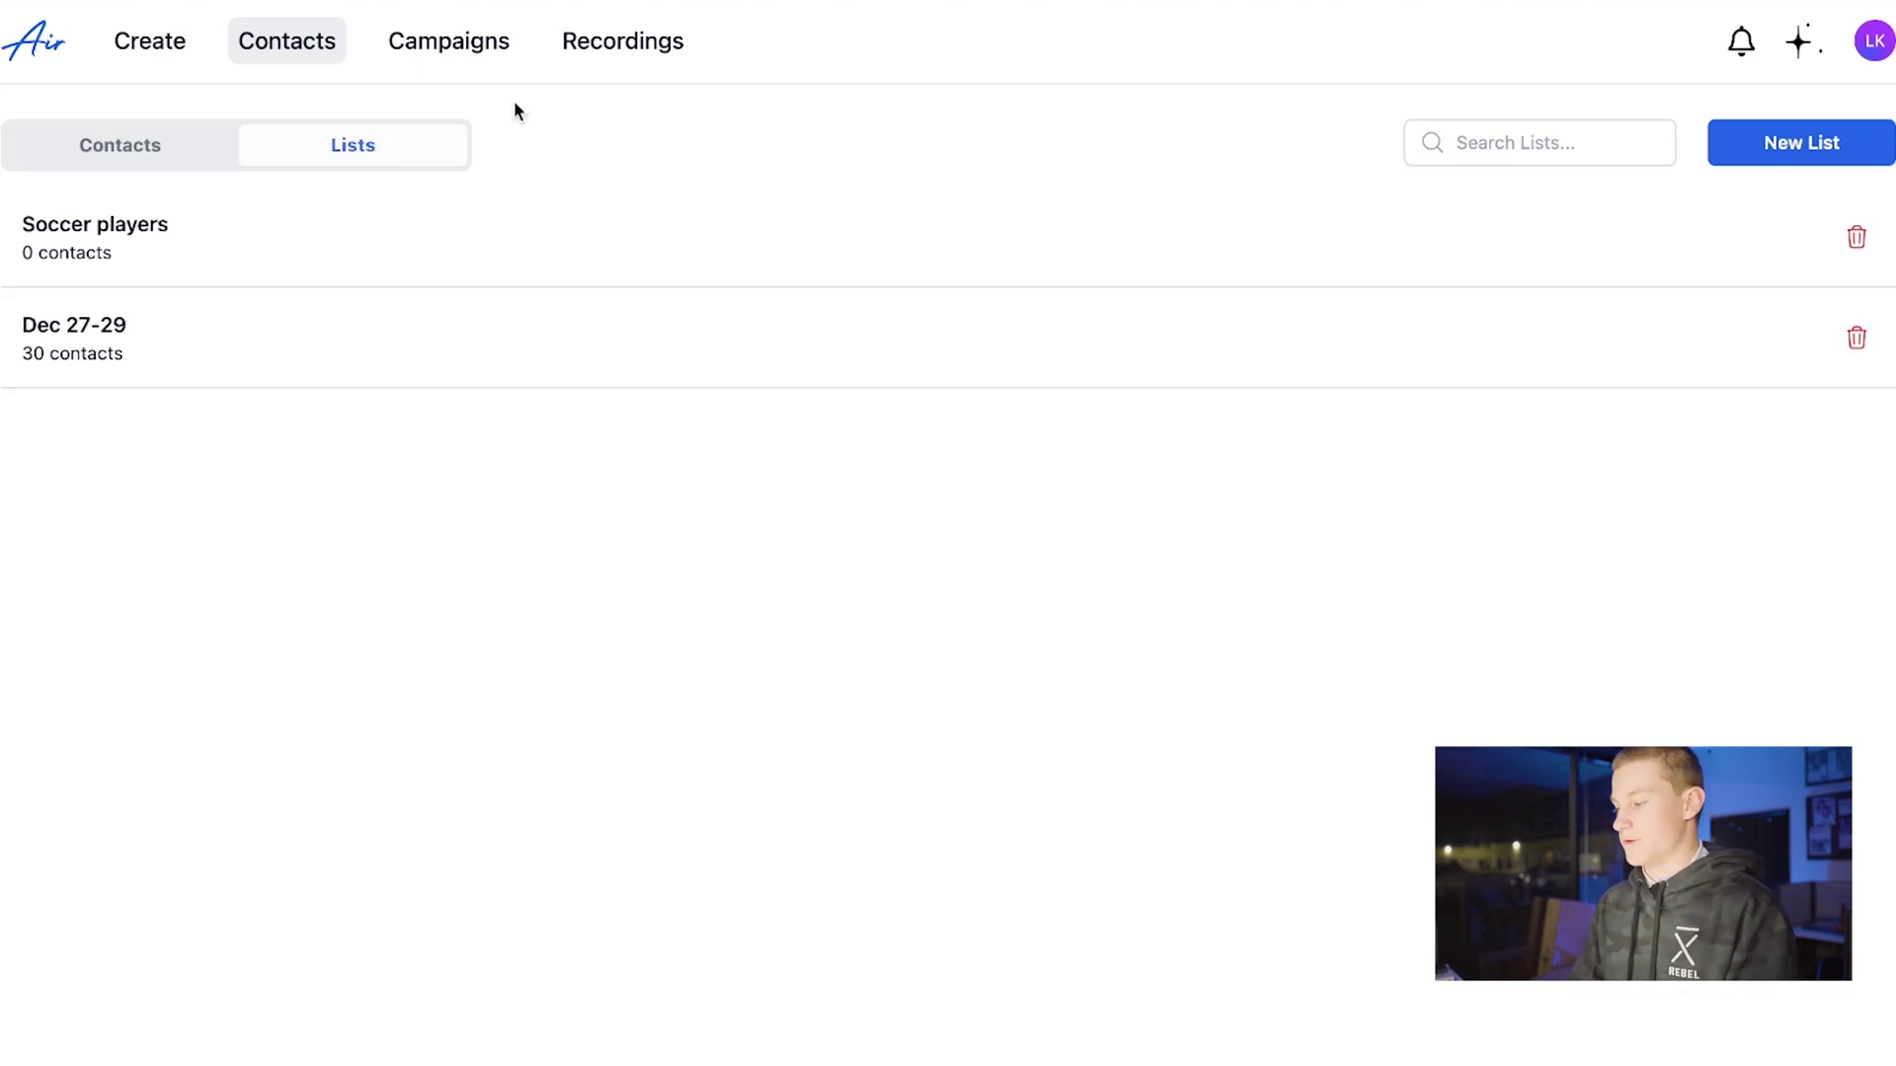
pyautogui.click(1743, 138)
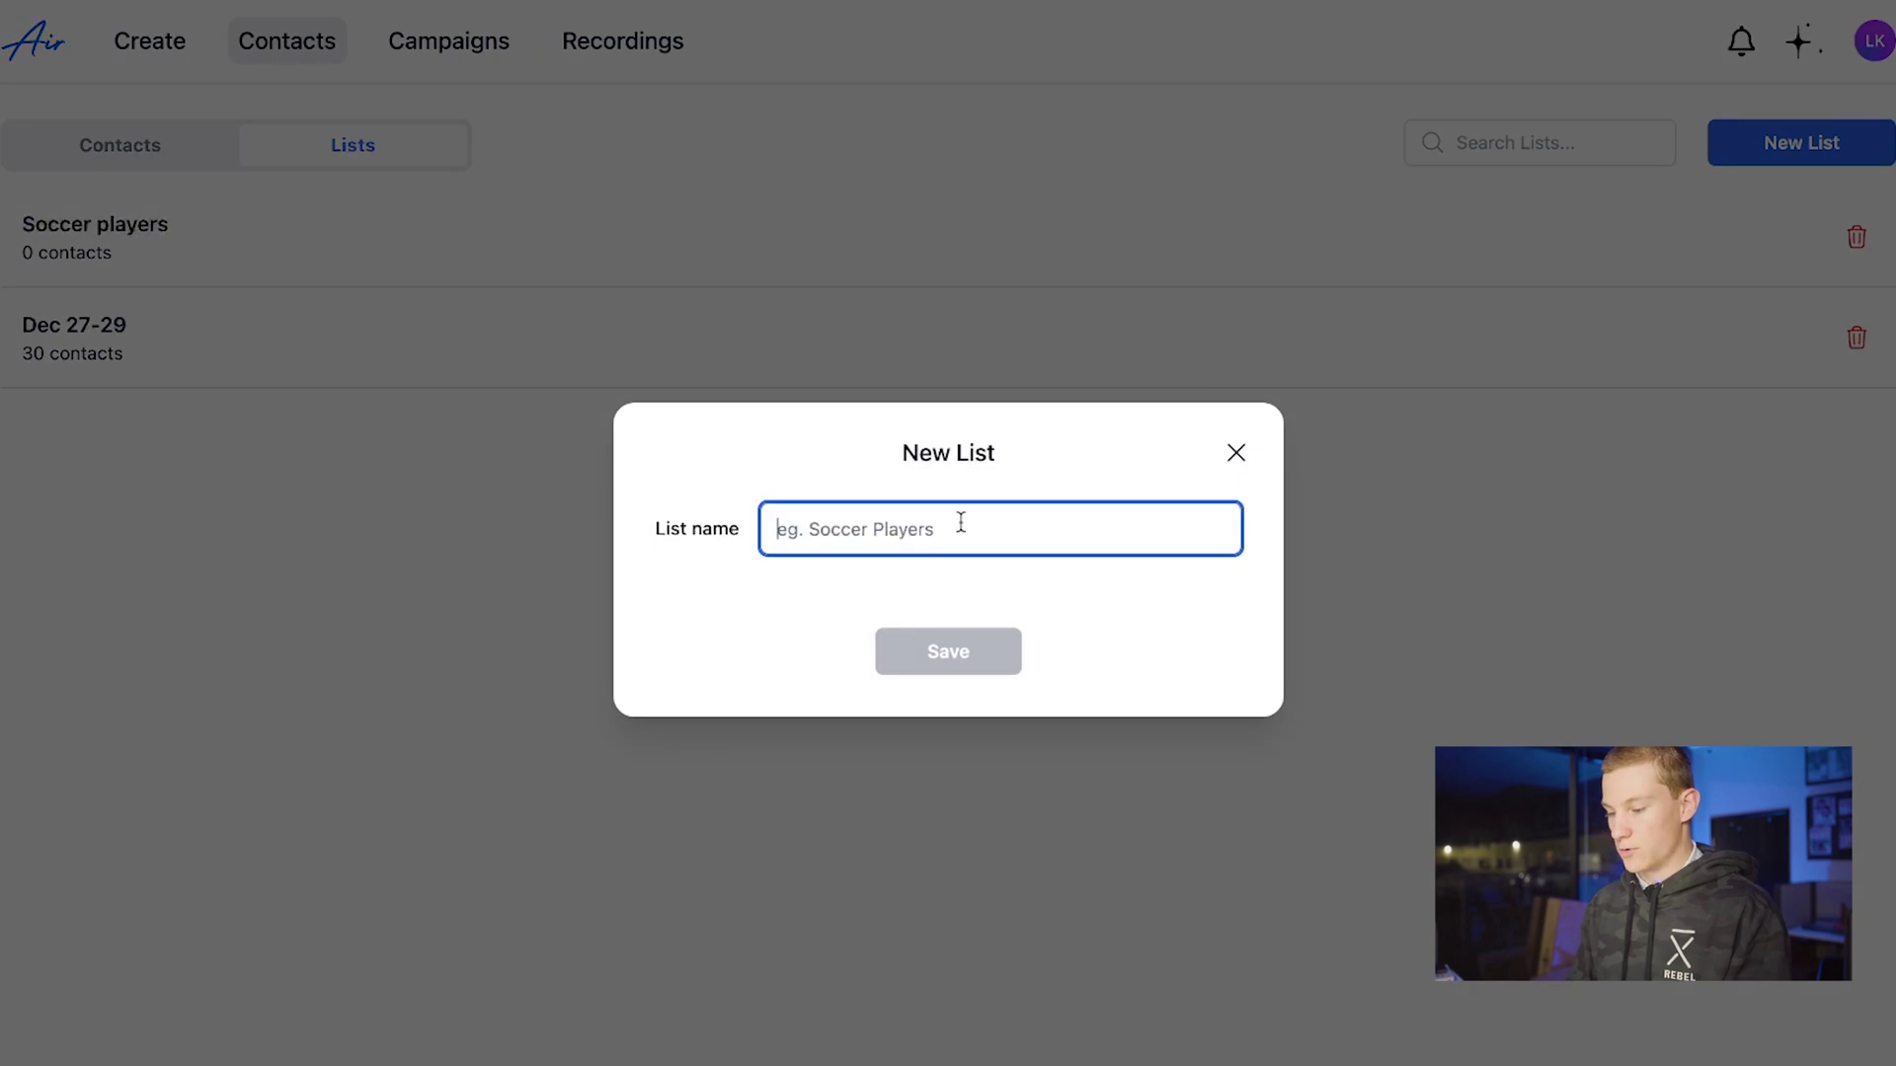
pyautogui.write('Dentist Owners')
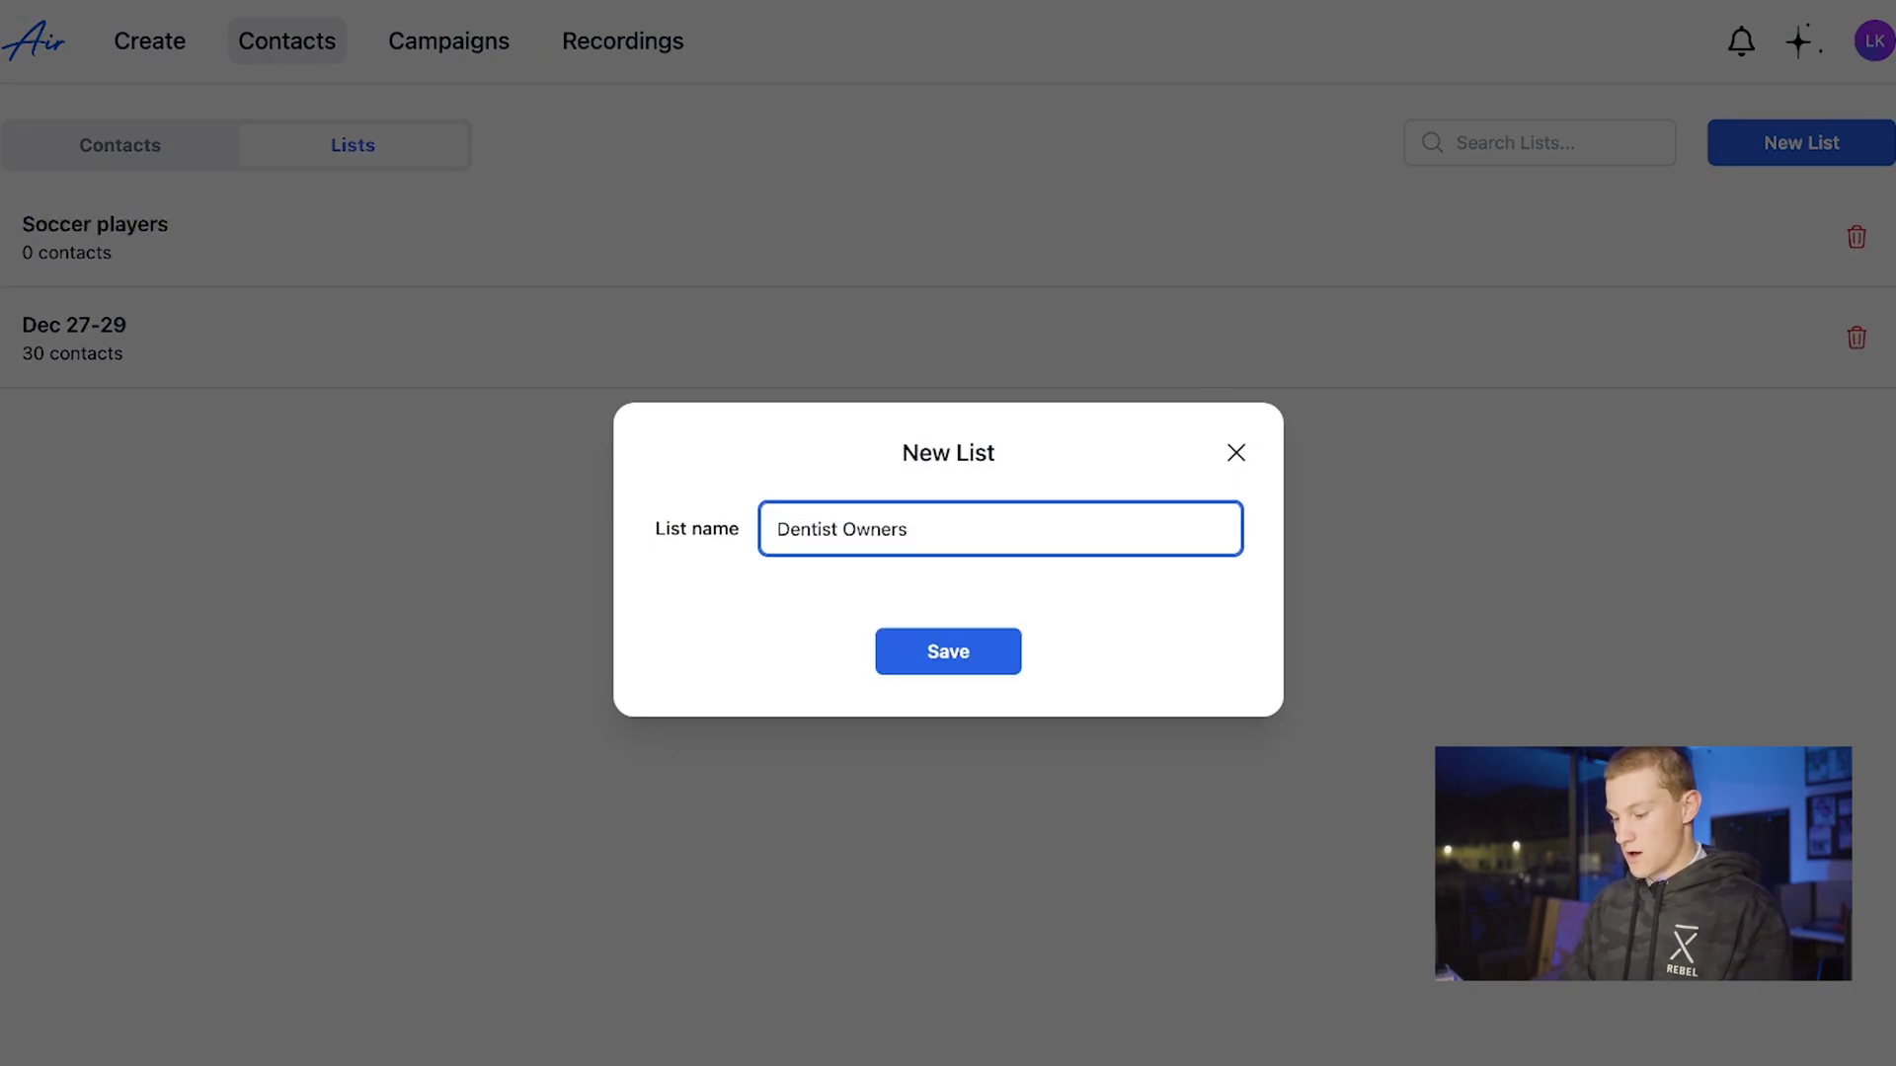
pyautogui.write(' Dec.')
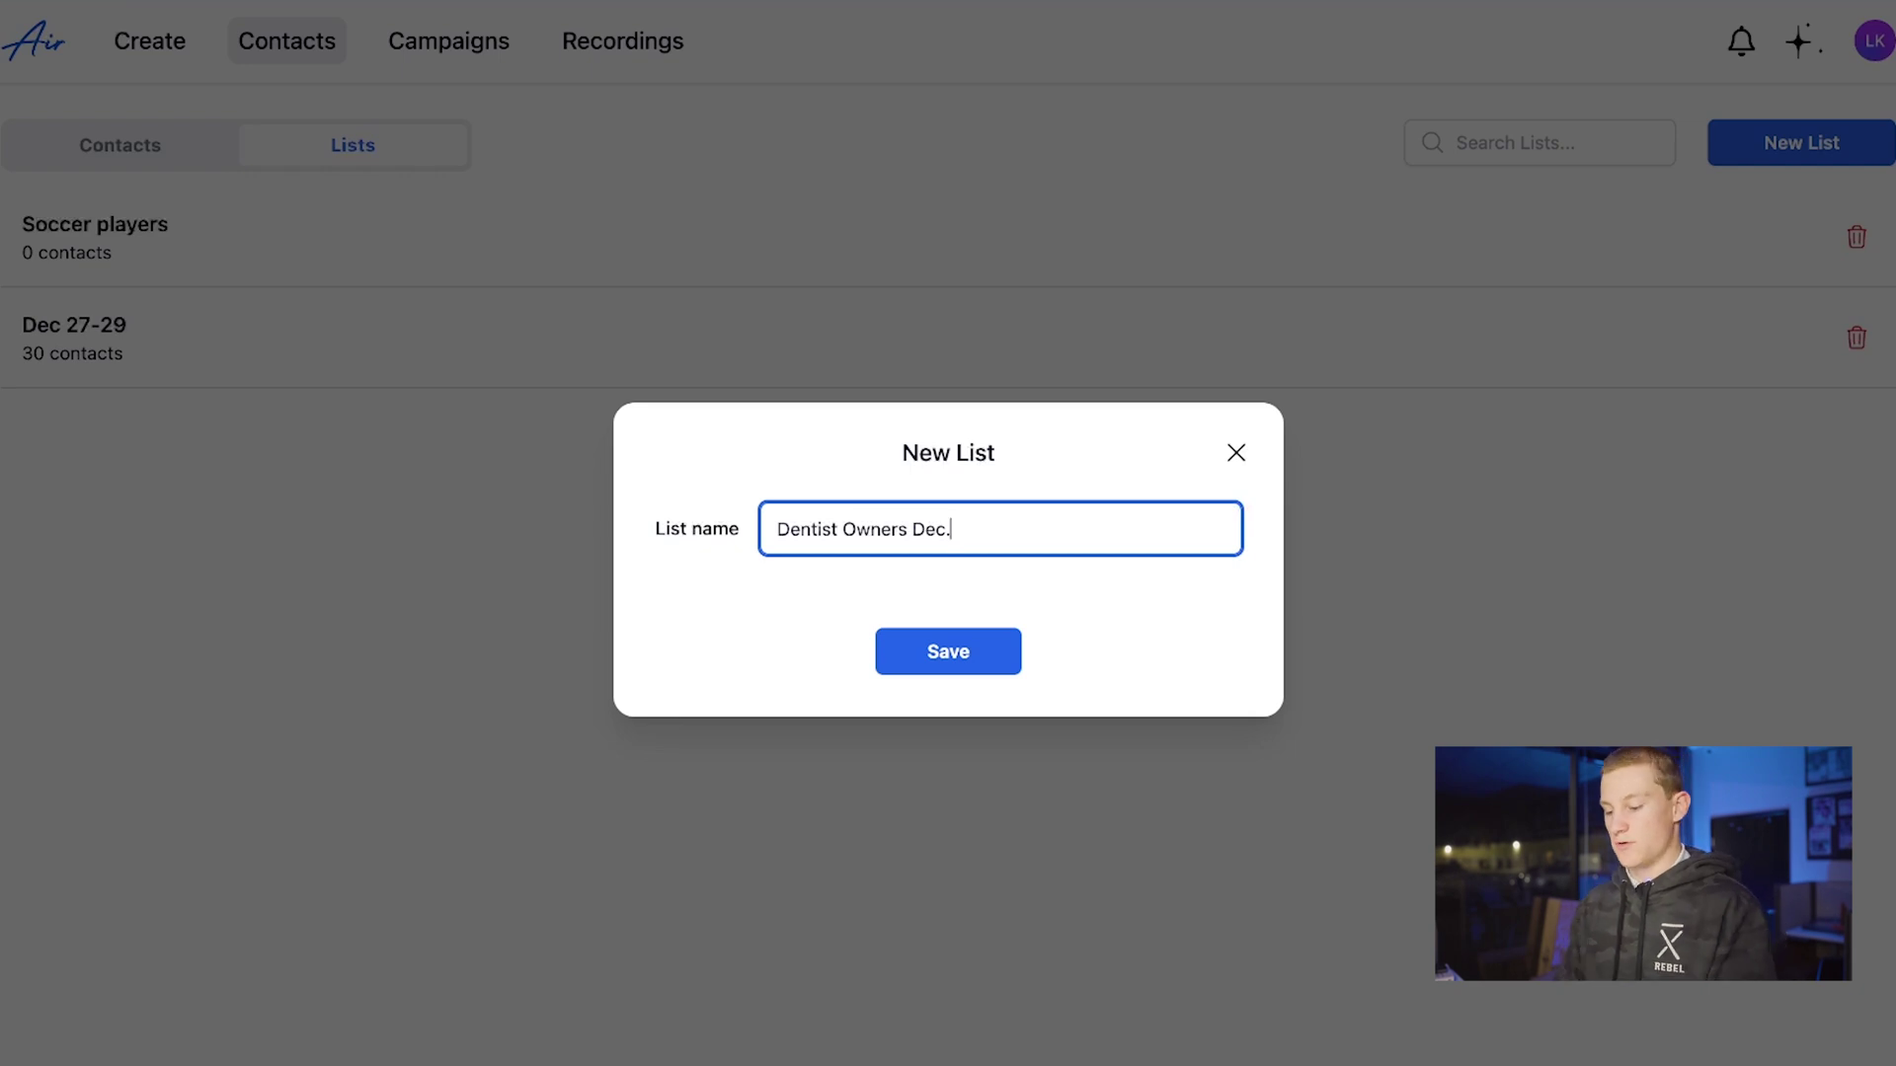
pyautogui.write(' 28')
pyautogui.click(971, 647)
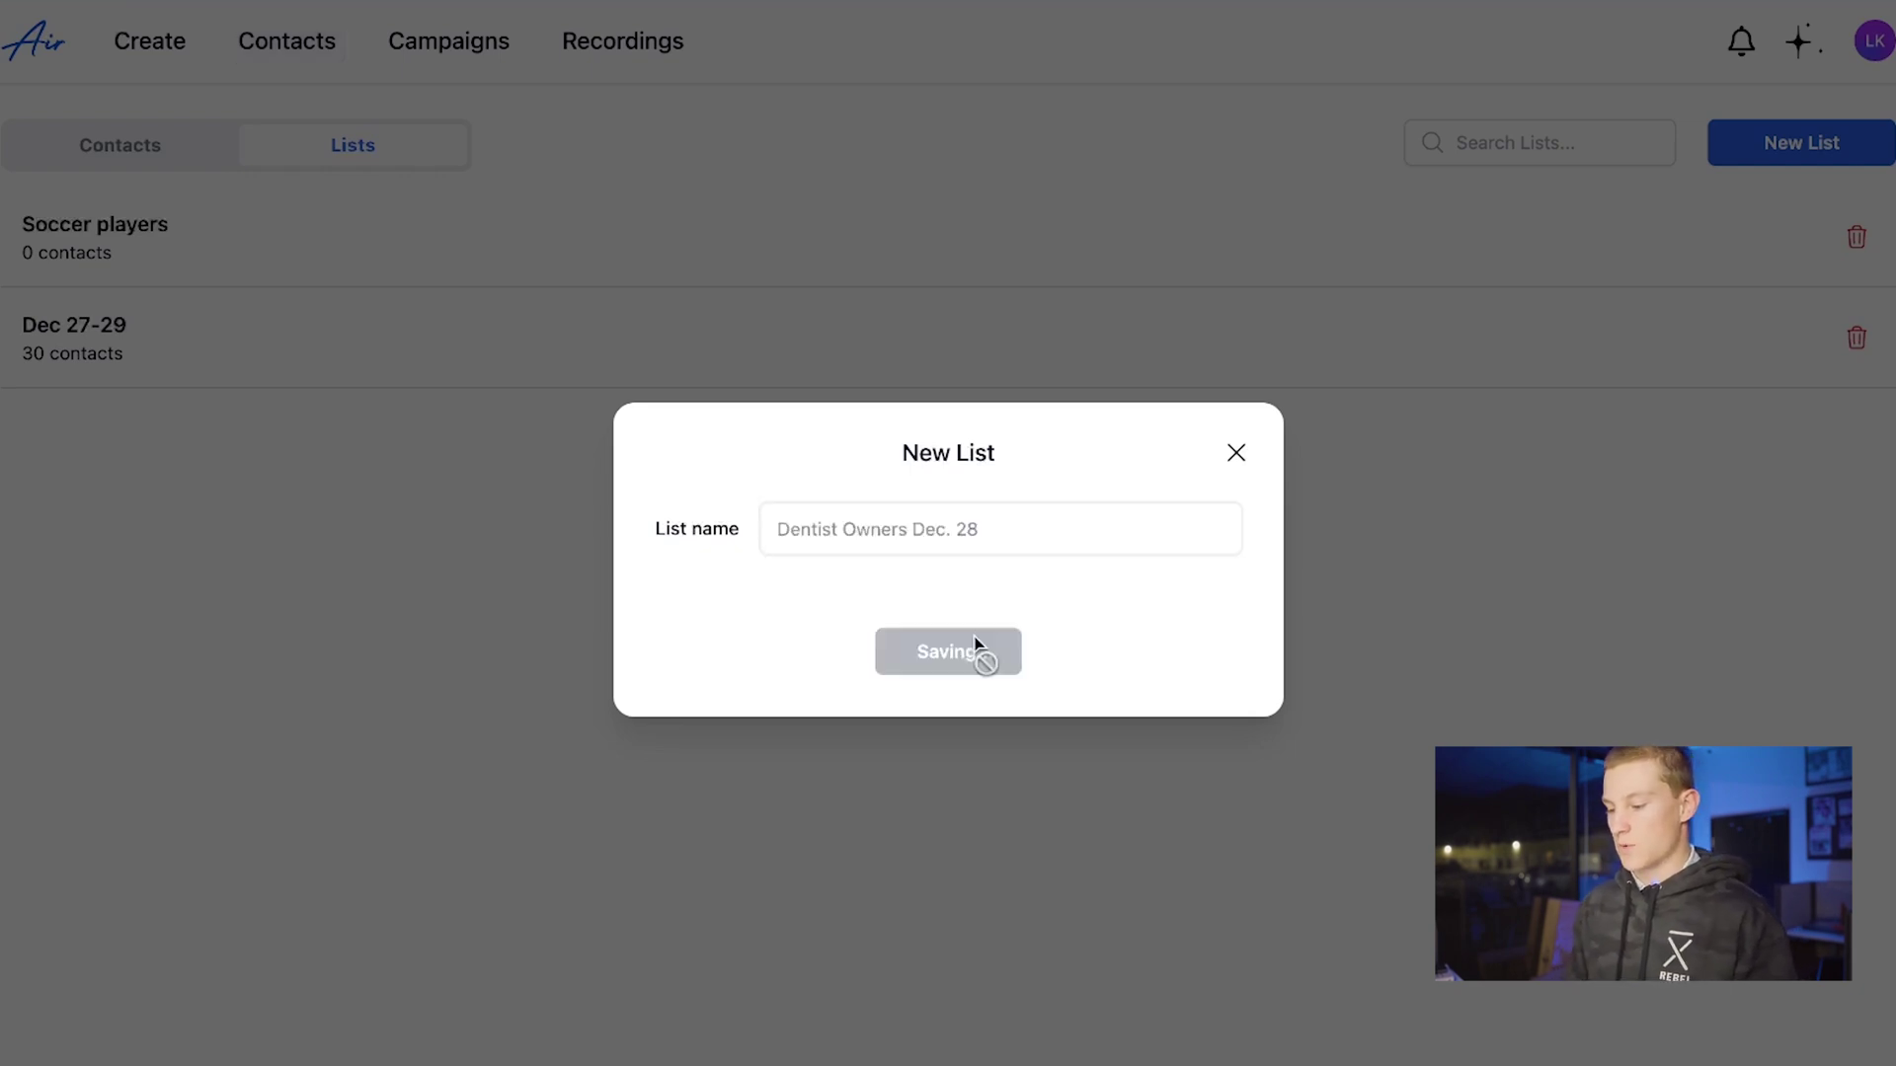
# Step: Check the contact import for the Dentist Owners Dec. 28 list, confirming contact consent and going as far as the file upload stage, and exit it
pyautogui.click(174, 150)
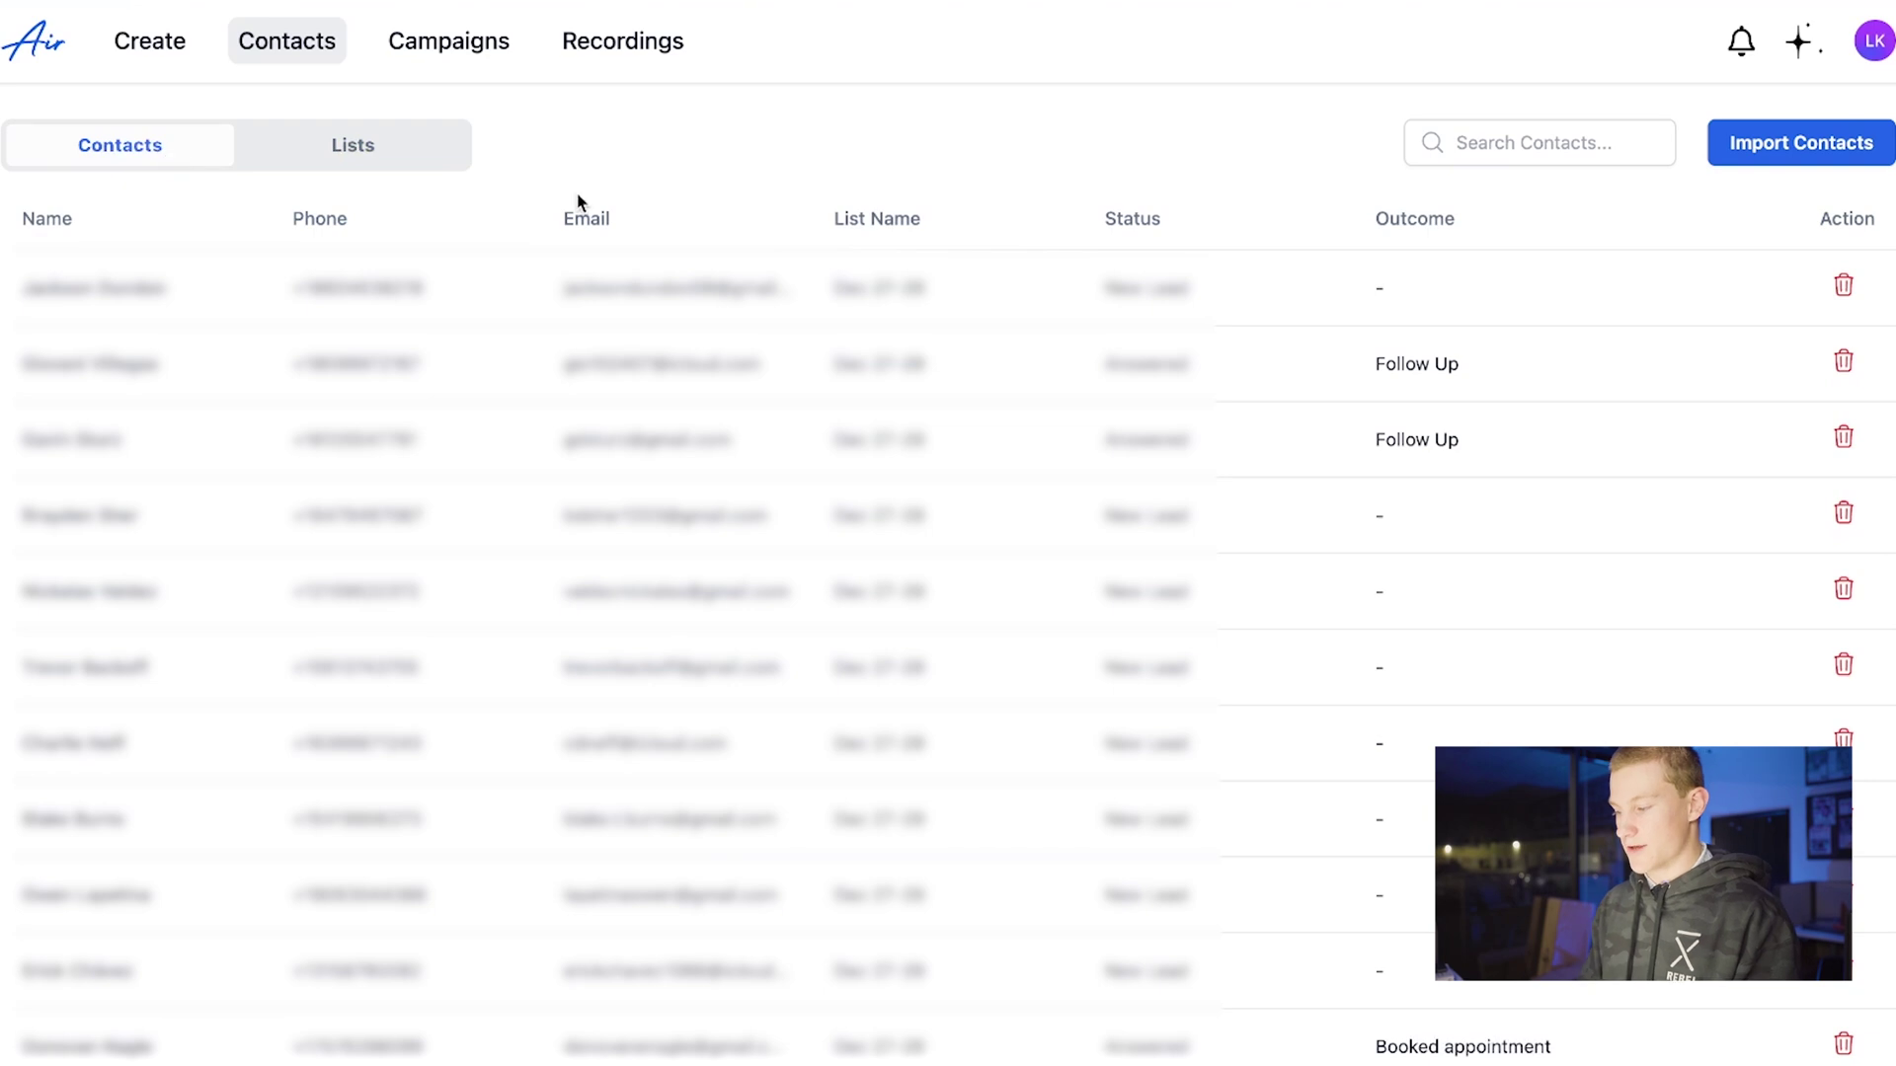
pyautogui.click(1846, 148)
pyautogui.click(815, 491)
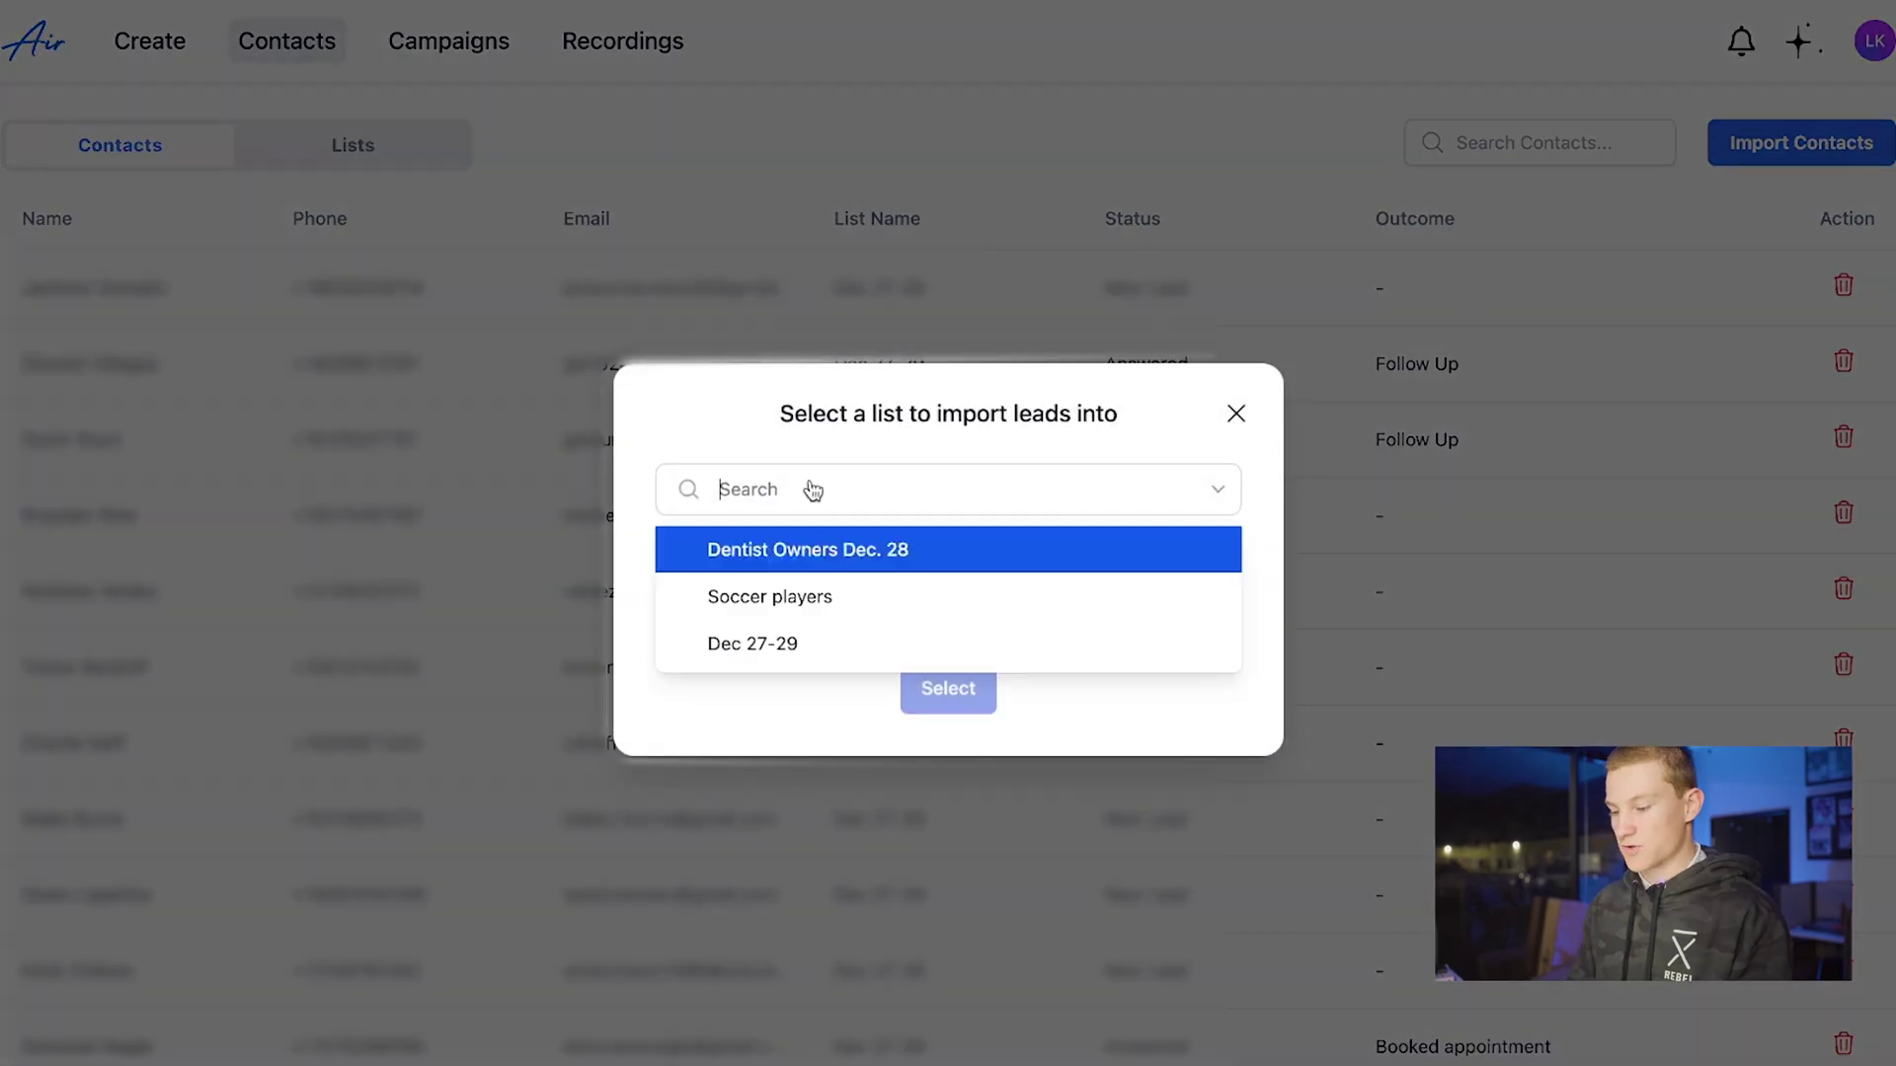
pyautogui.click(820, 550)
pyautogui.click(675, 547)
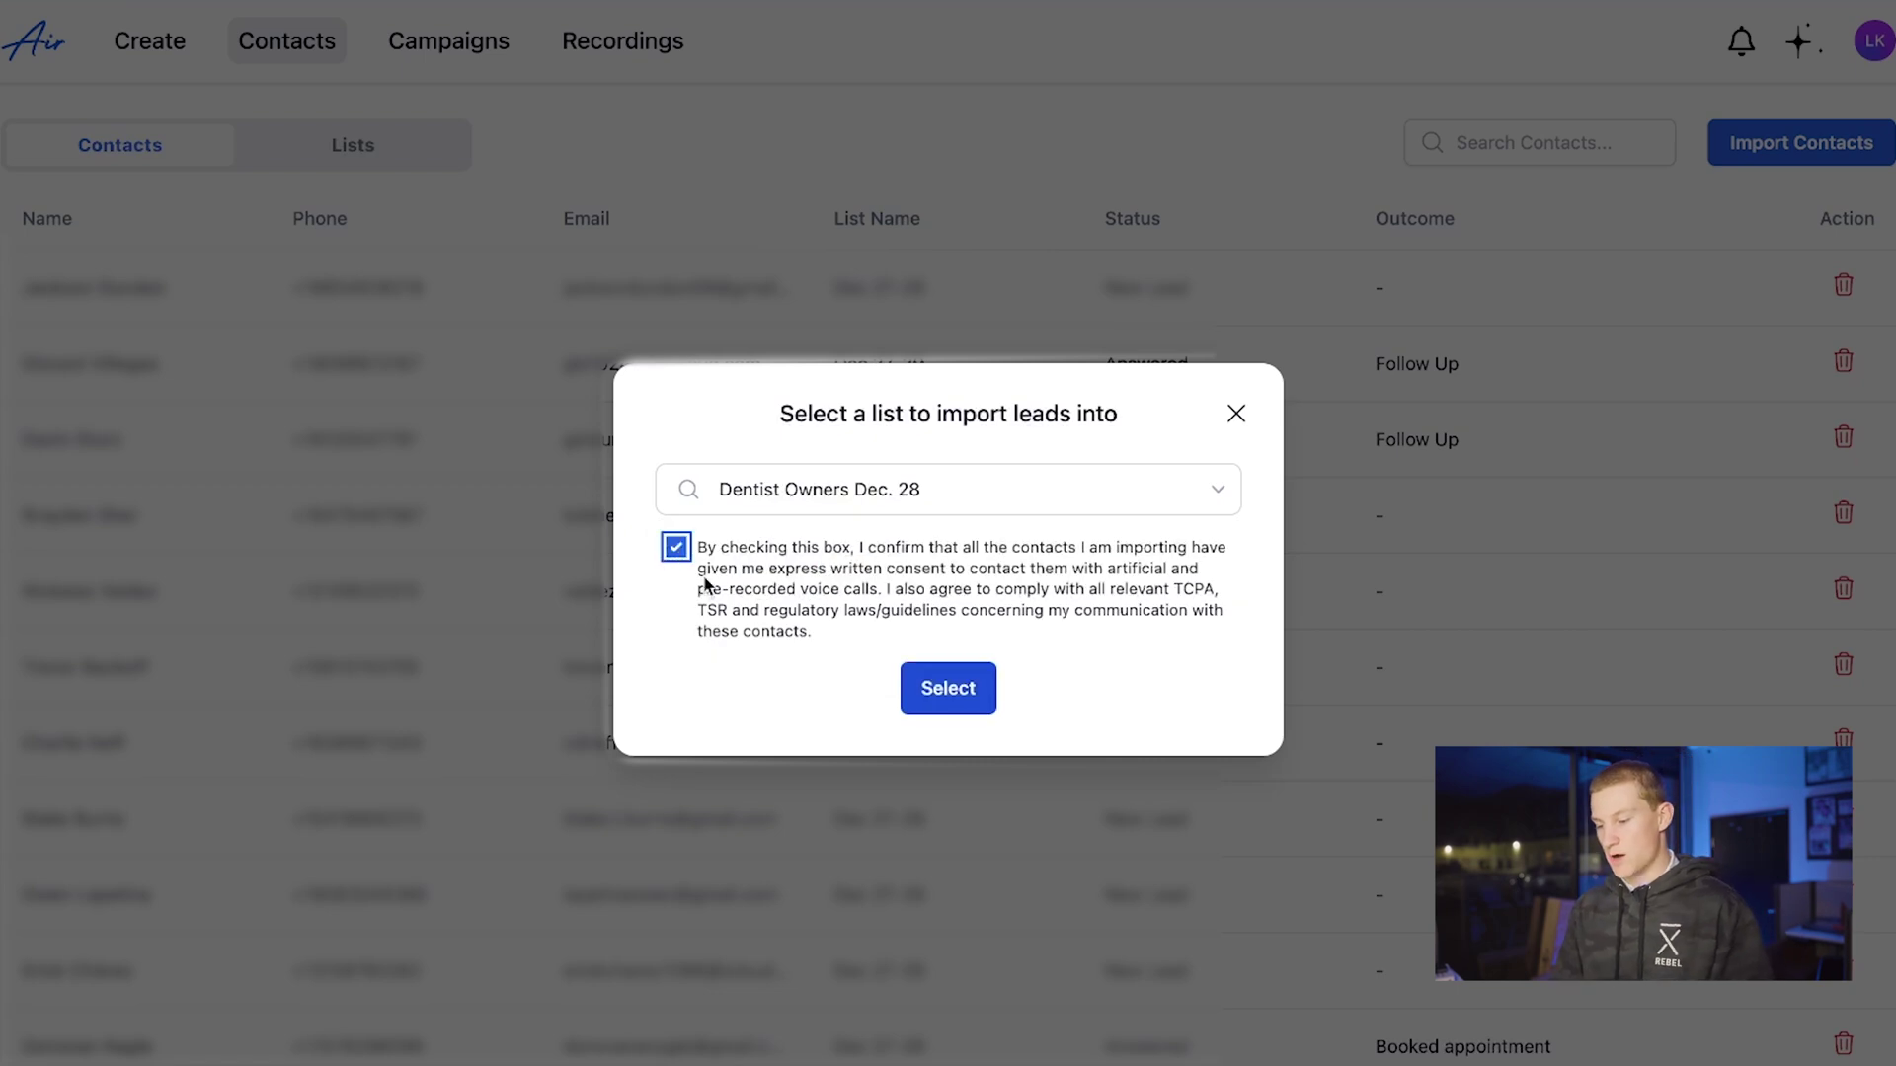
pyautogui.click(942, 685)
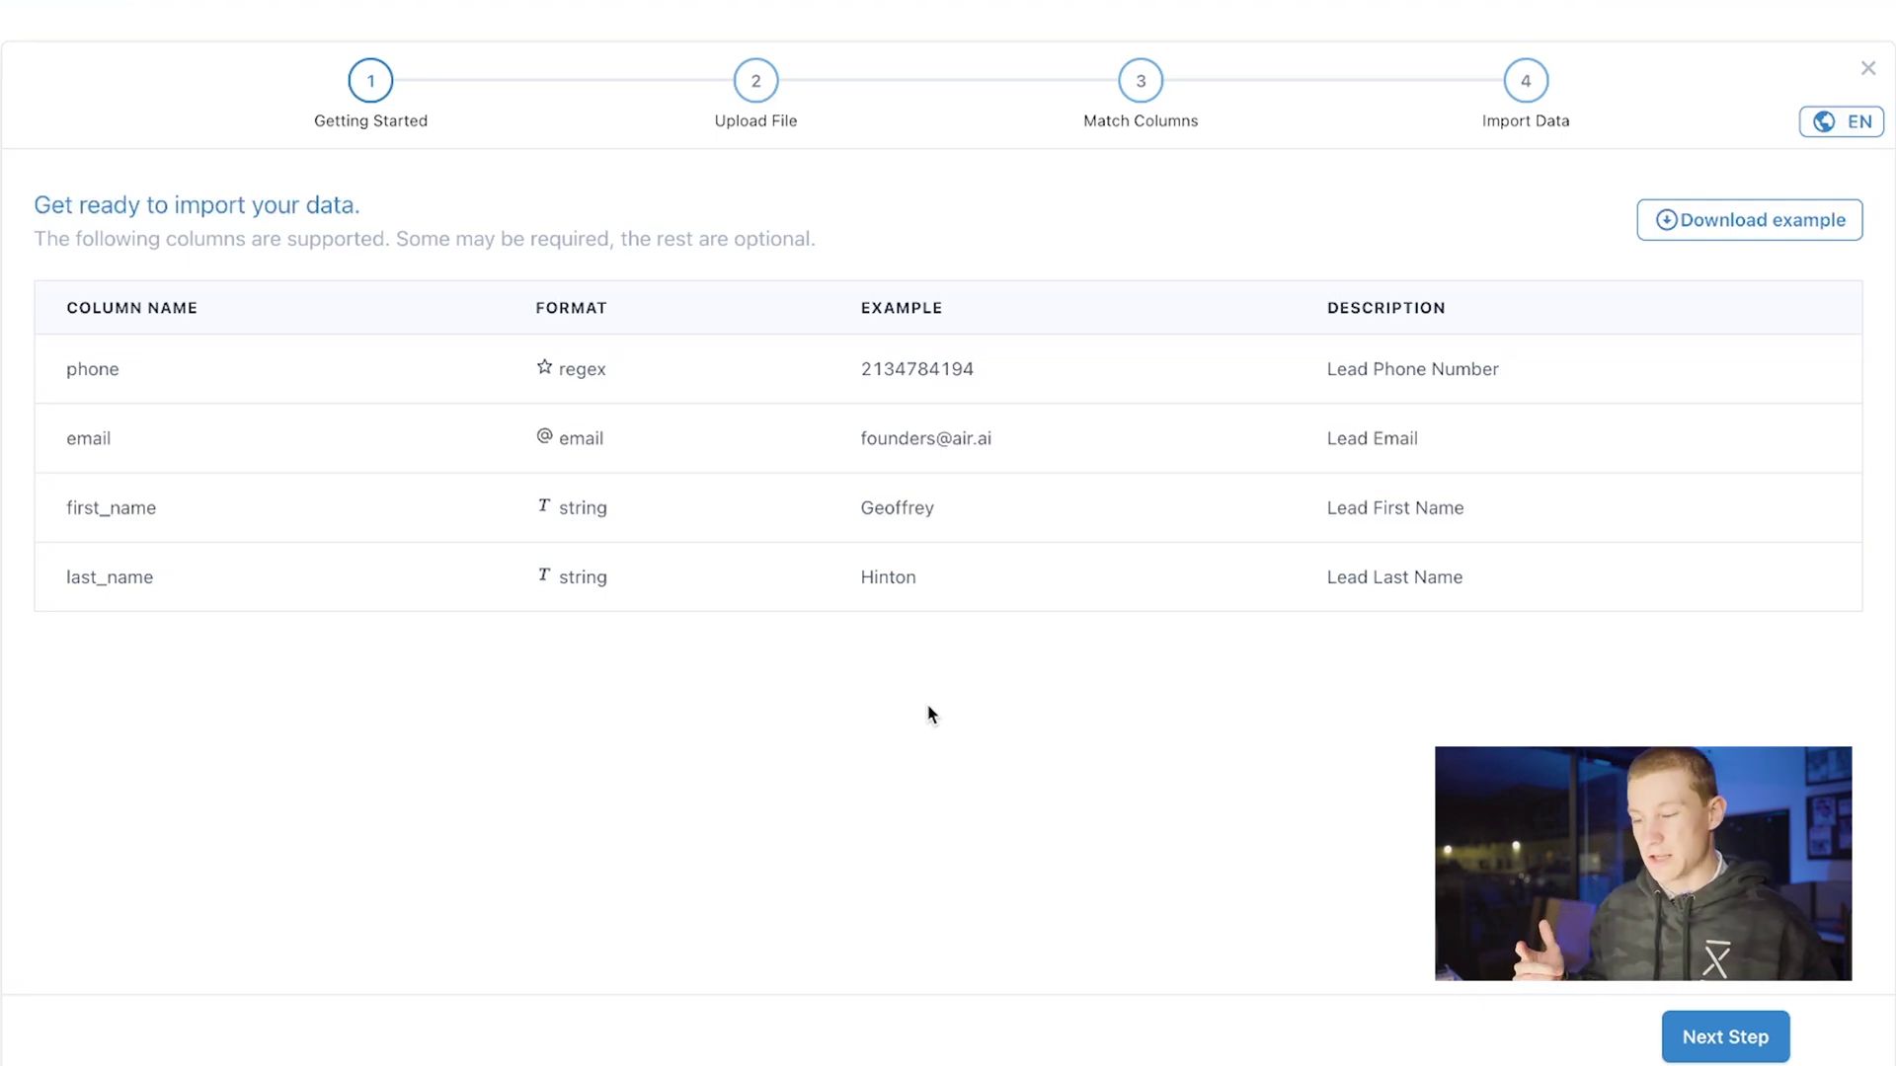
pyautogui.click(1744, 1039)
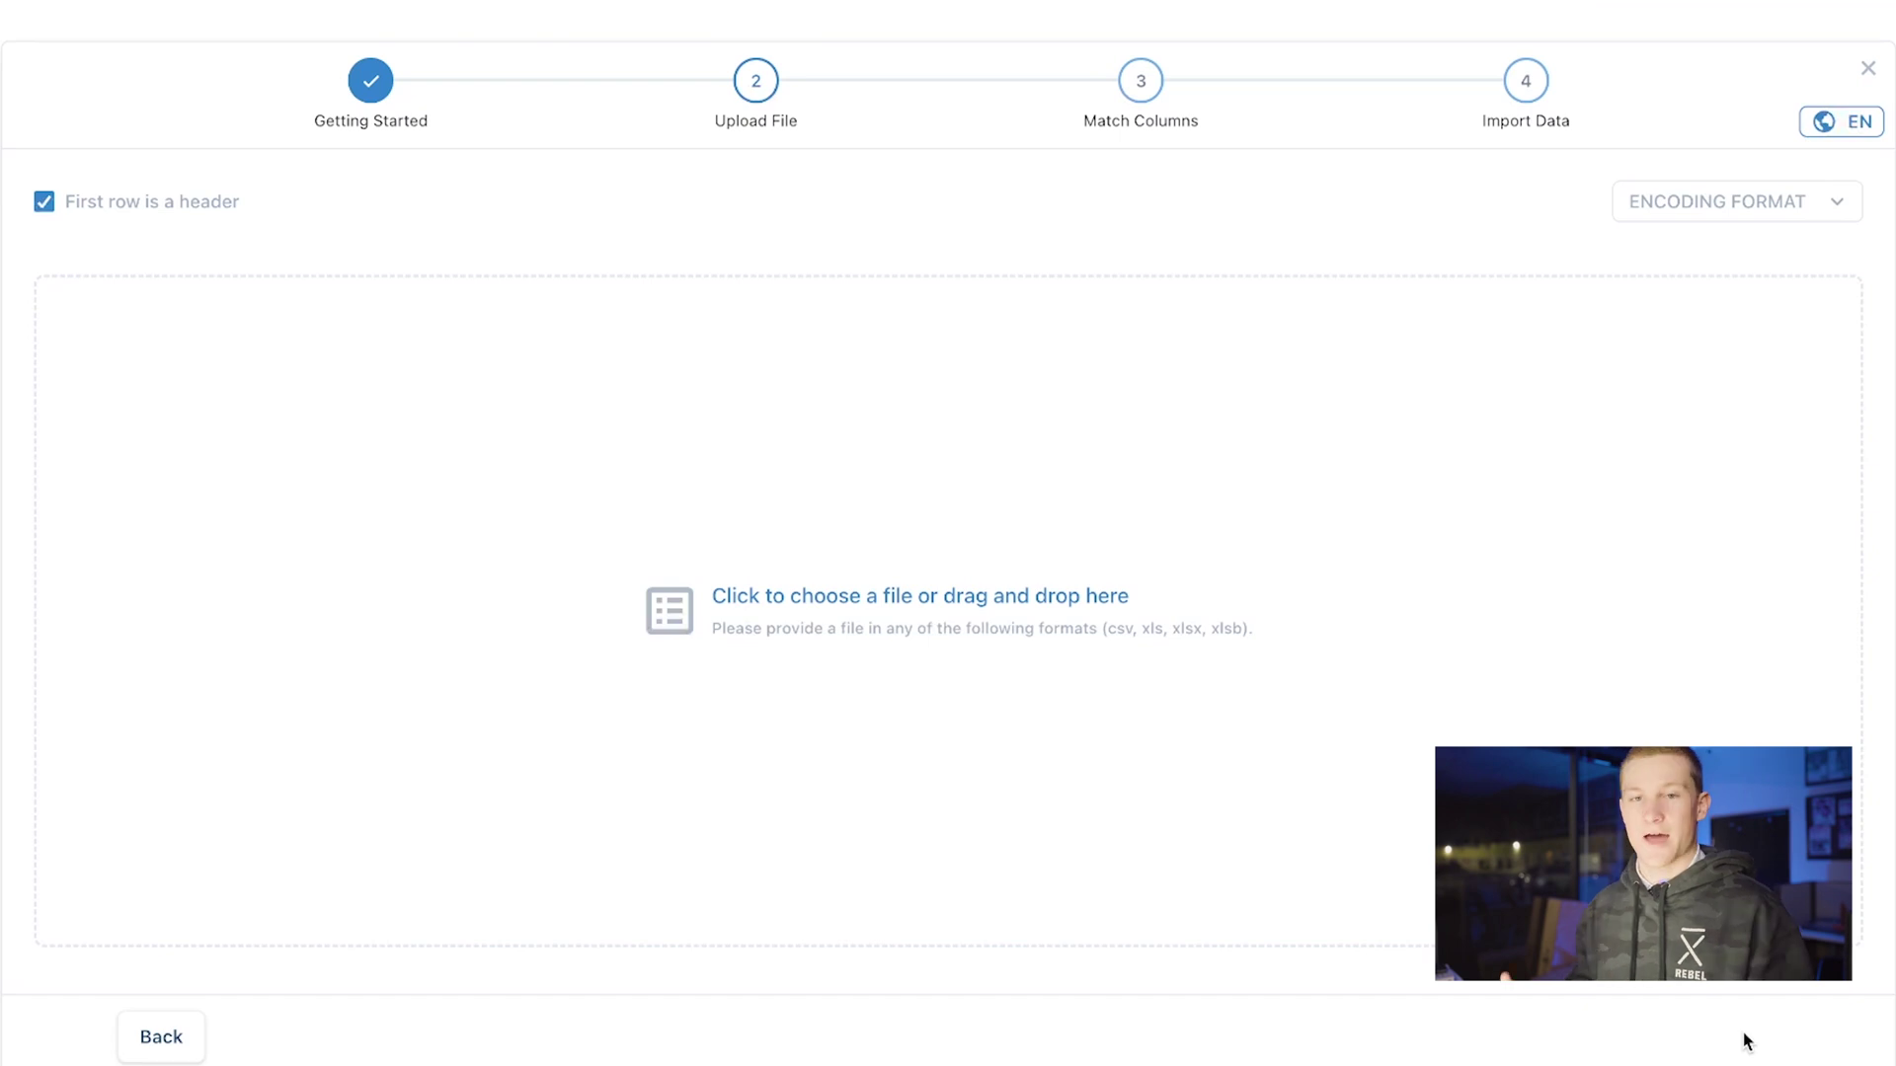
pyautogui.click(1868, 68)
pyautogui.click(1011, 660)
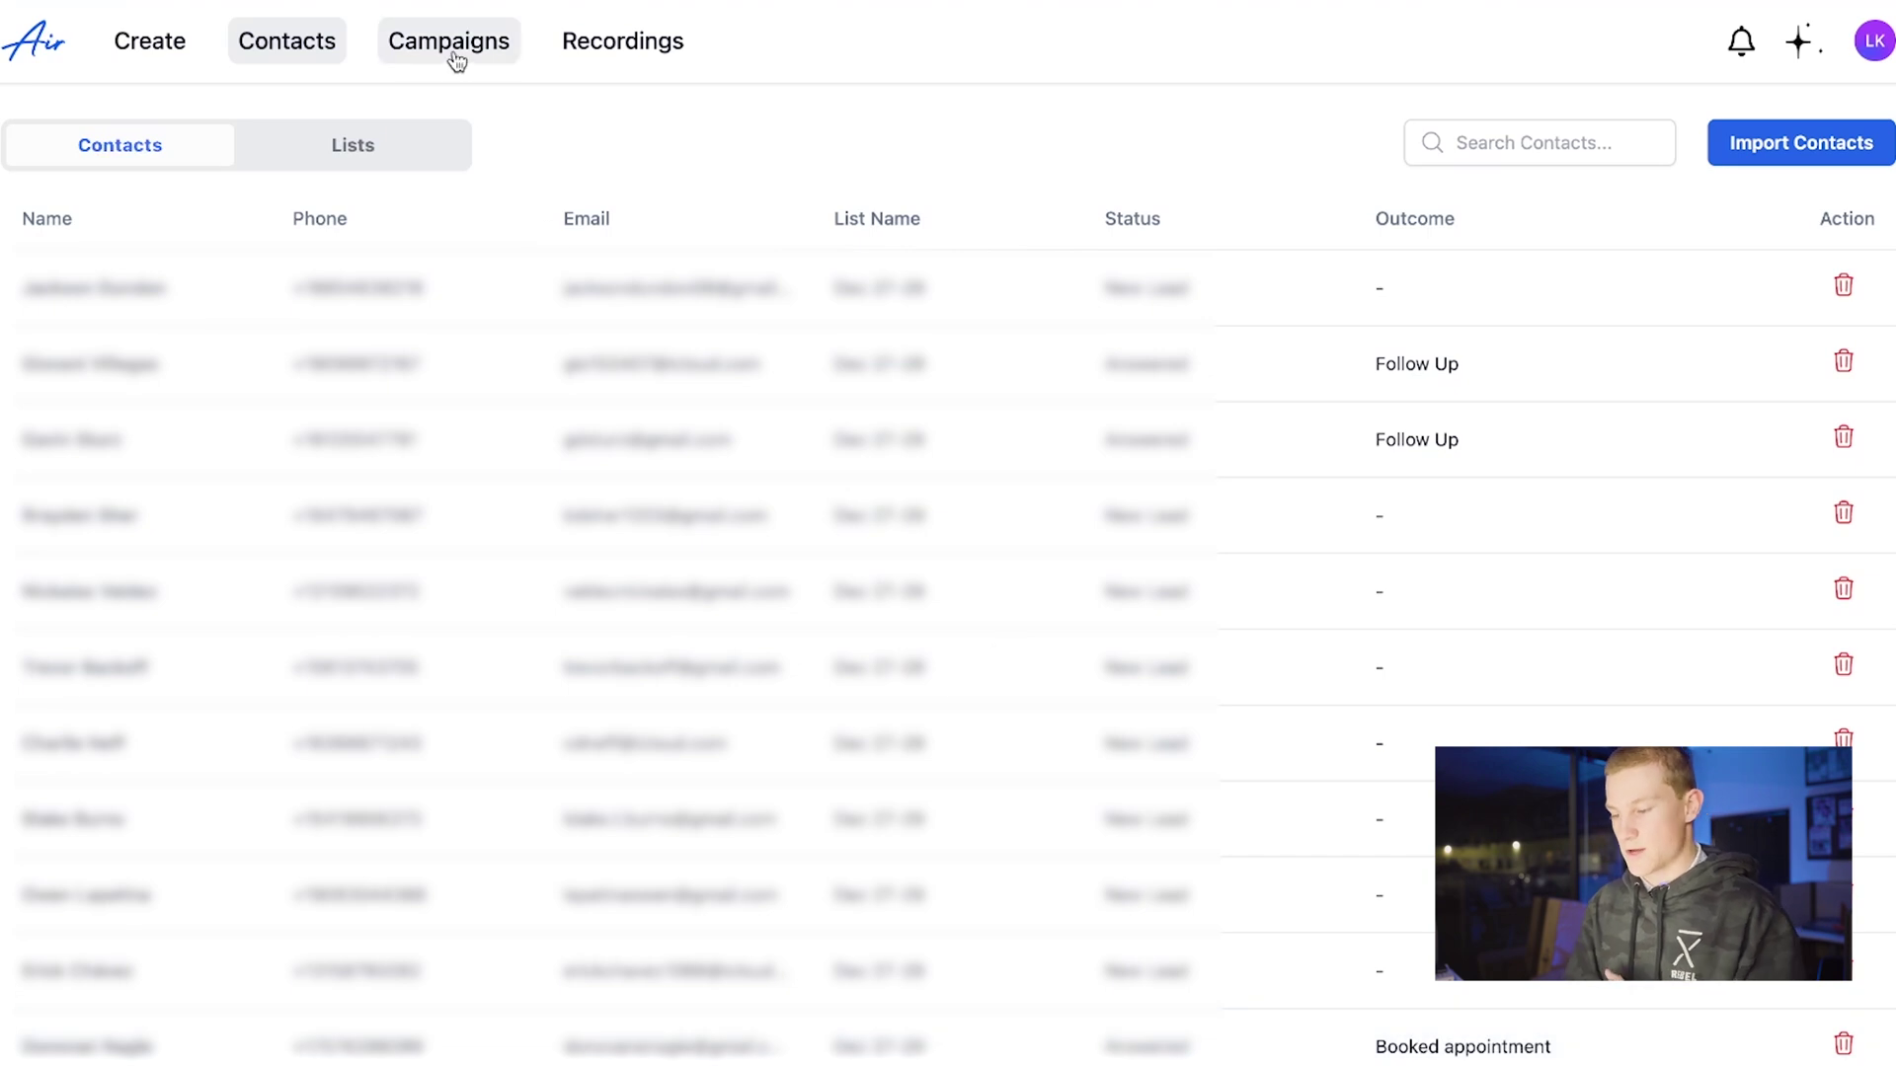
# Step: Start a new campaign and agree to its Terms of Use
pyautogui.click(454, 50)
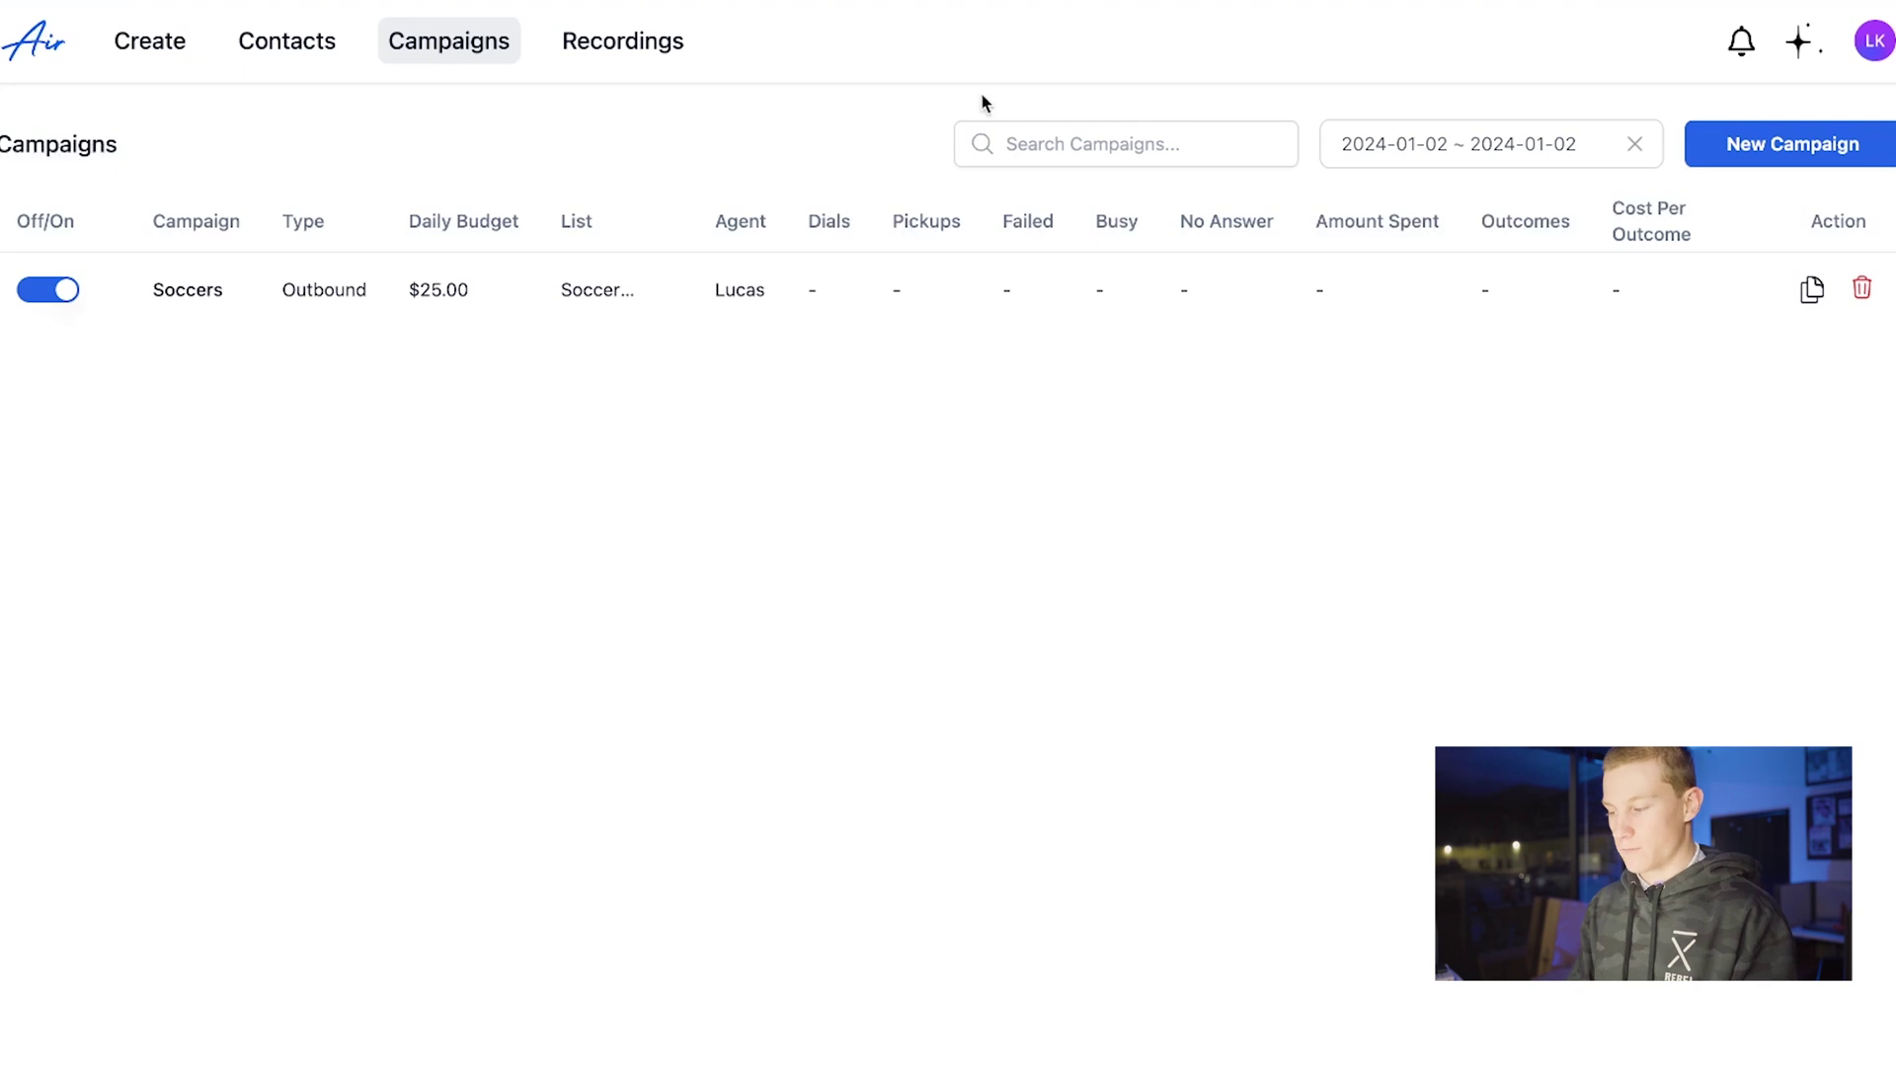
pyautogui.click(1816, 148)
pyautogui.scroll(-5, 804, 761)
pyautogui.scroll(-10, 804, 760)
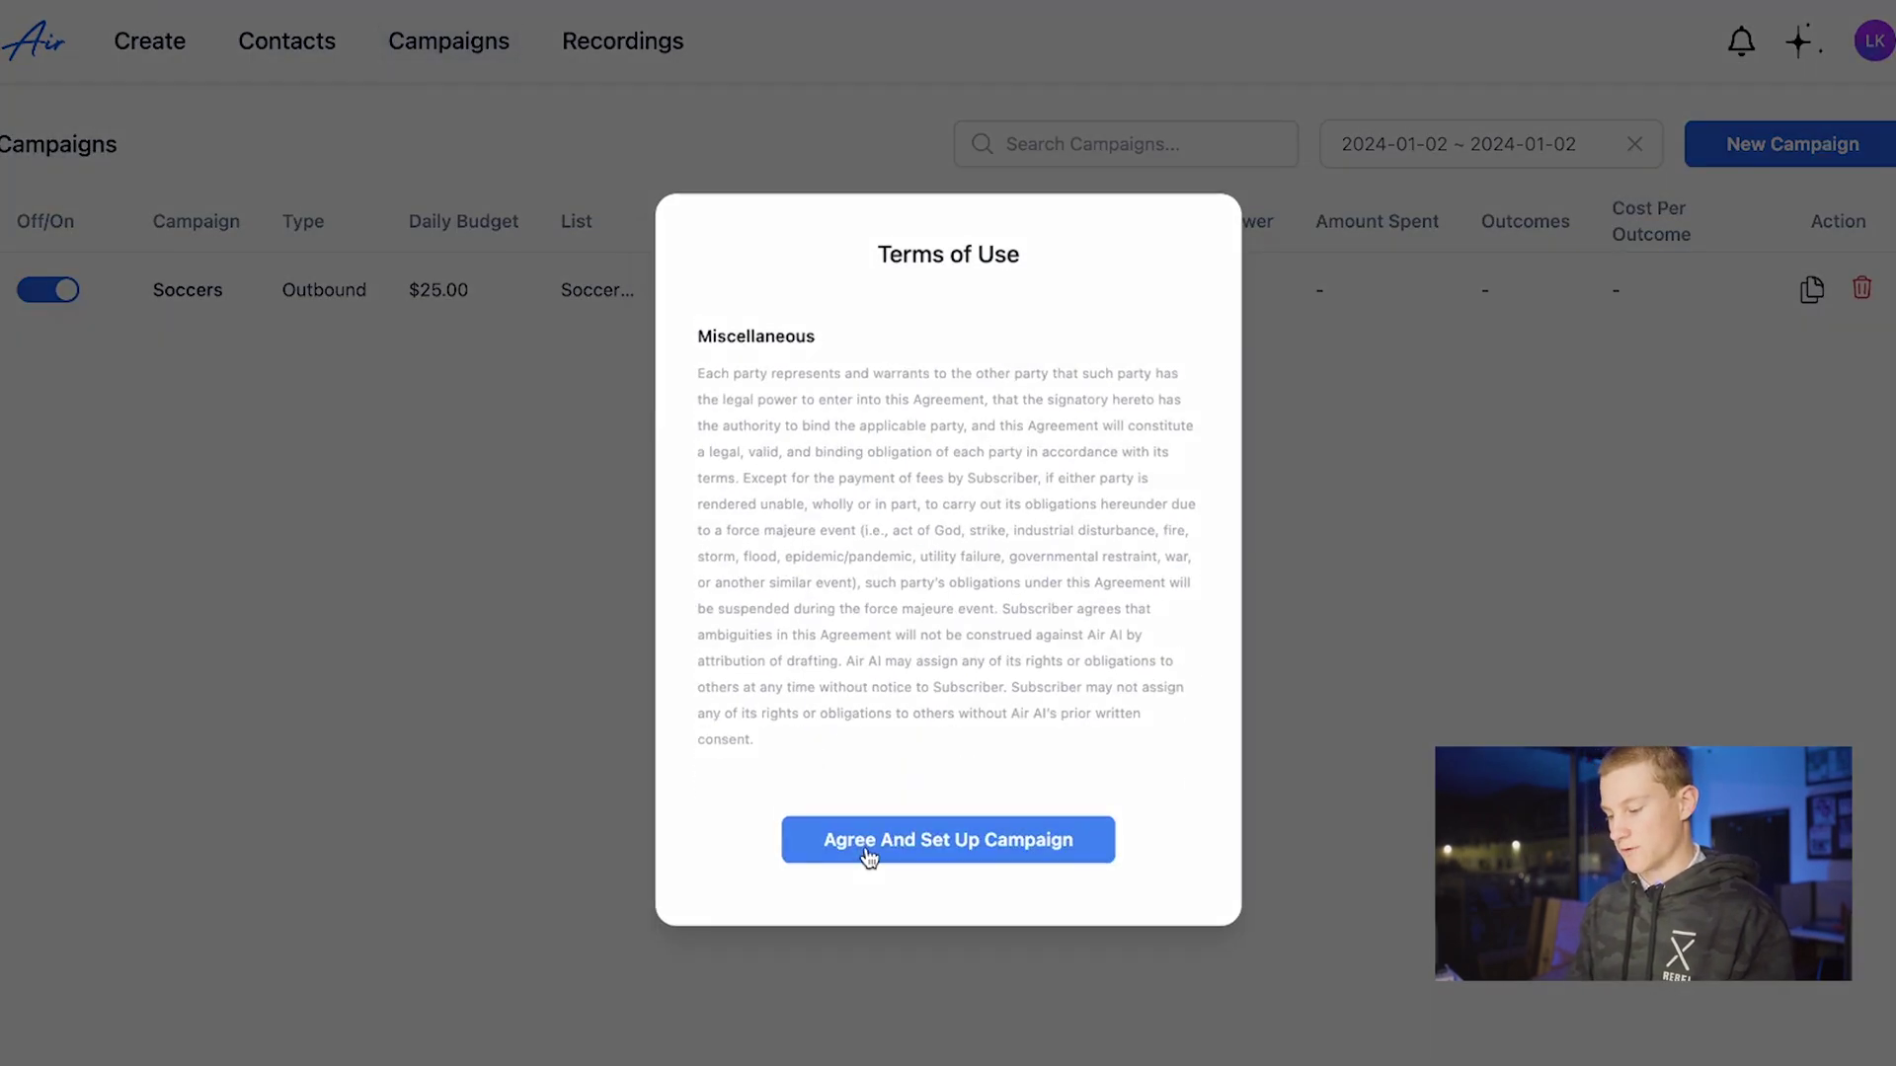
pyautogui.click(867, 855)
# Step: Set the campaign's call source to Dentist, assign the agent listed by full name, and choose the Dentist Owners Dec. 28 list
pyautogui.click(691, 275)
pyautogui.write('Dentist')
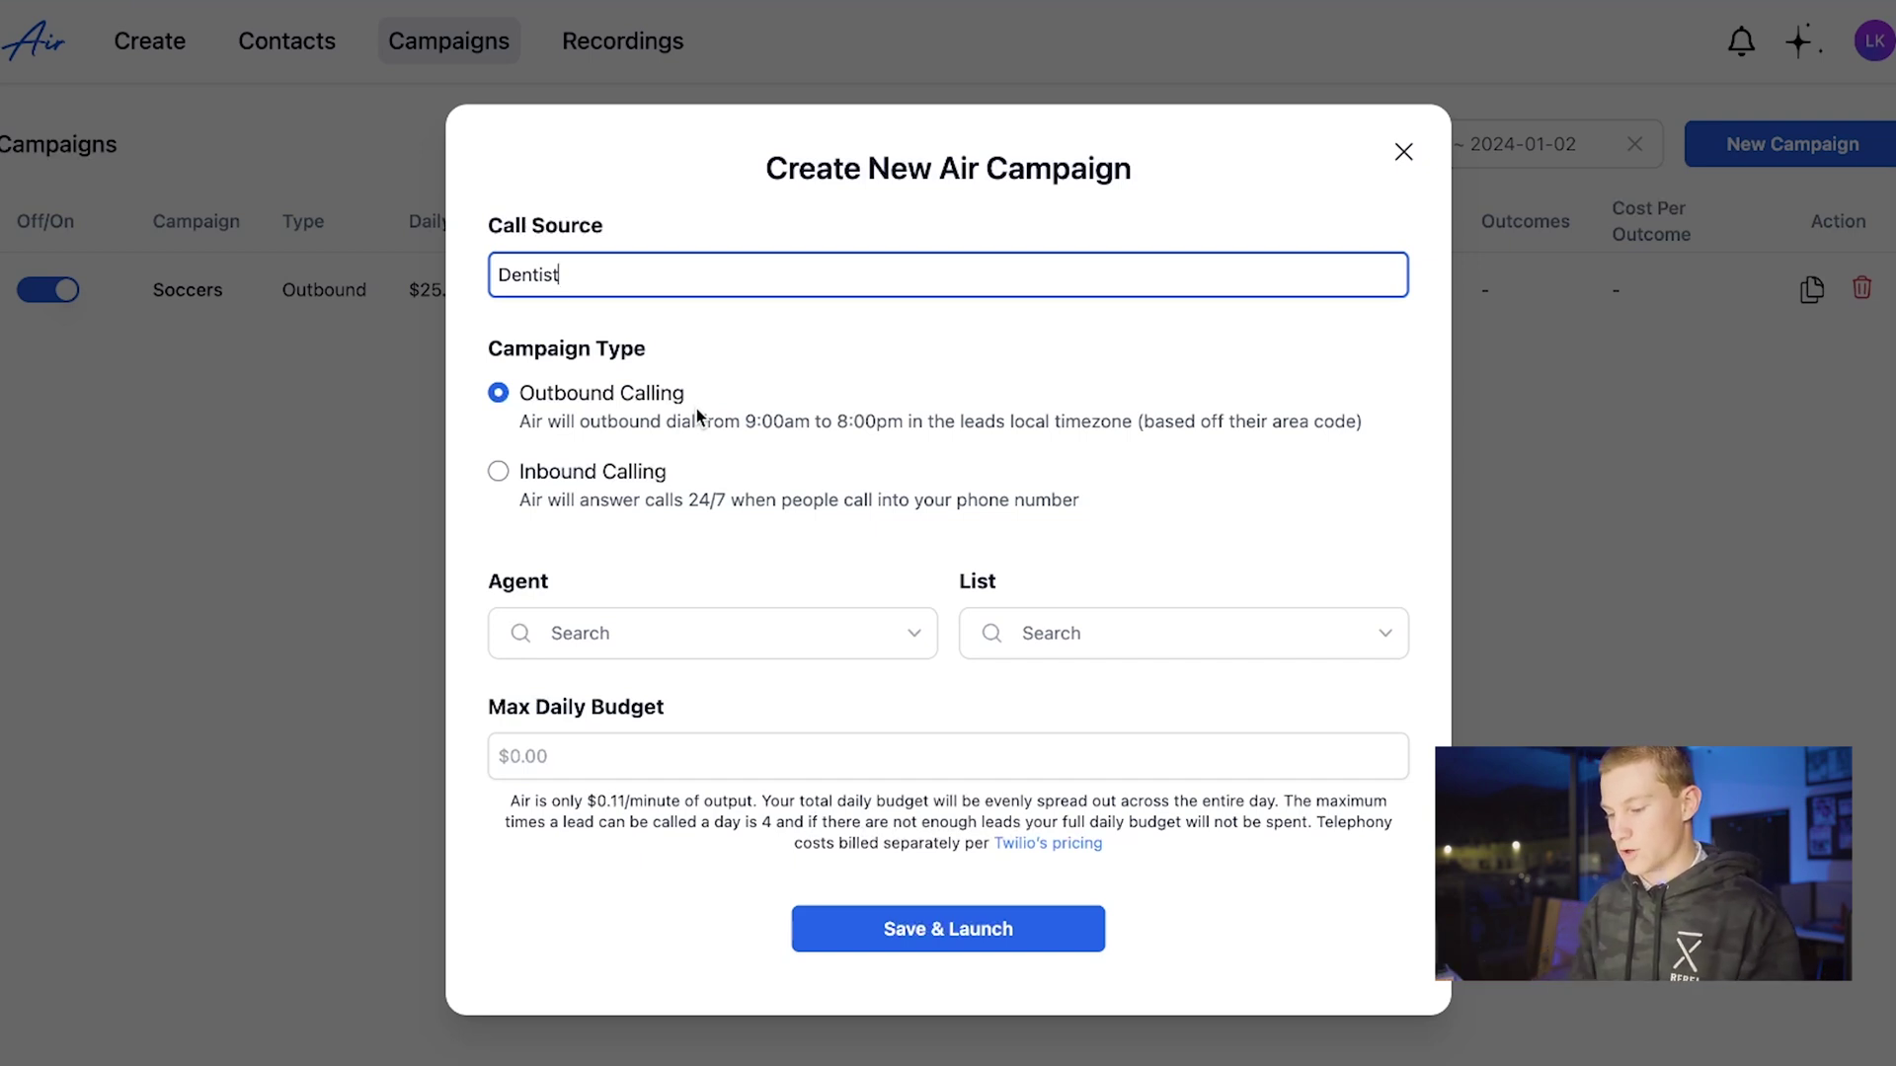
pyautogui.click(656, 640)
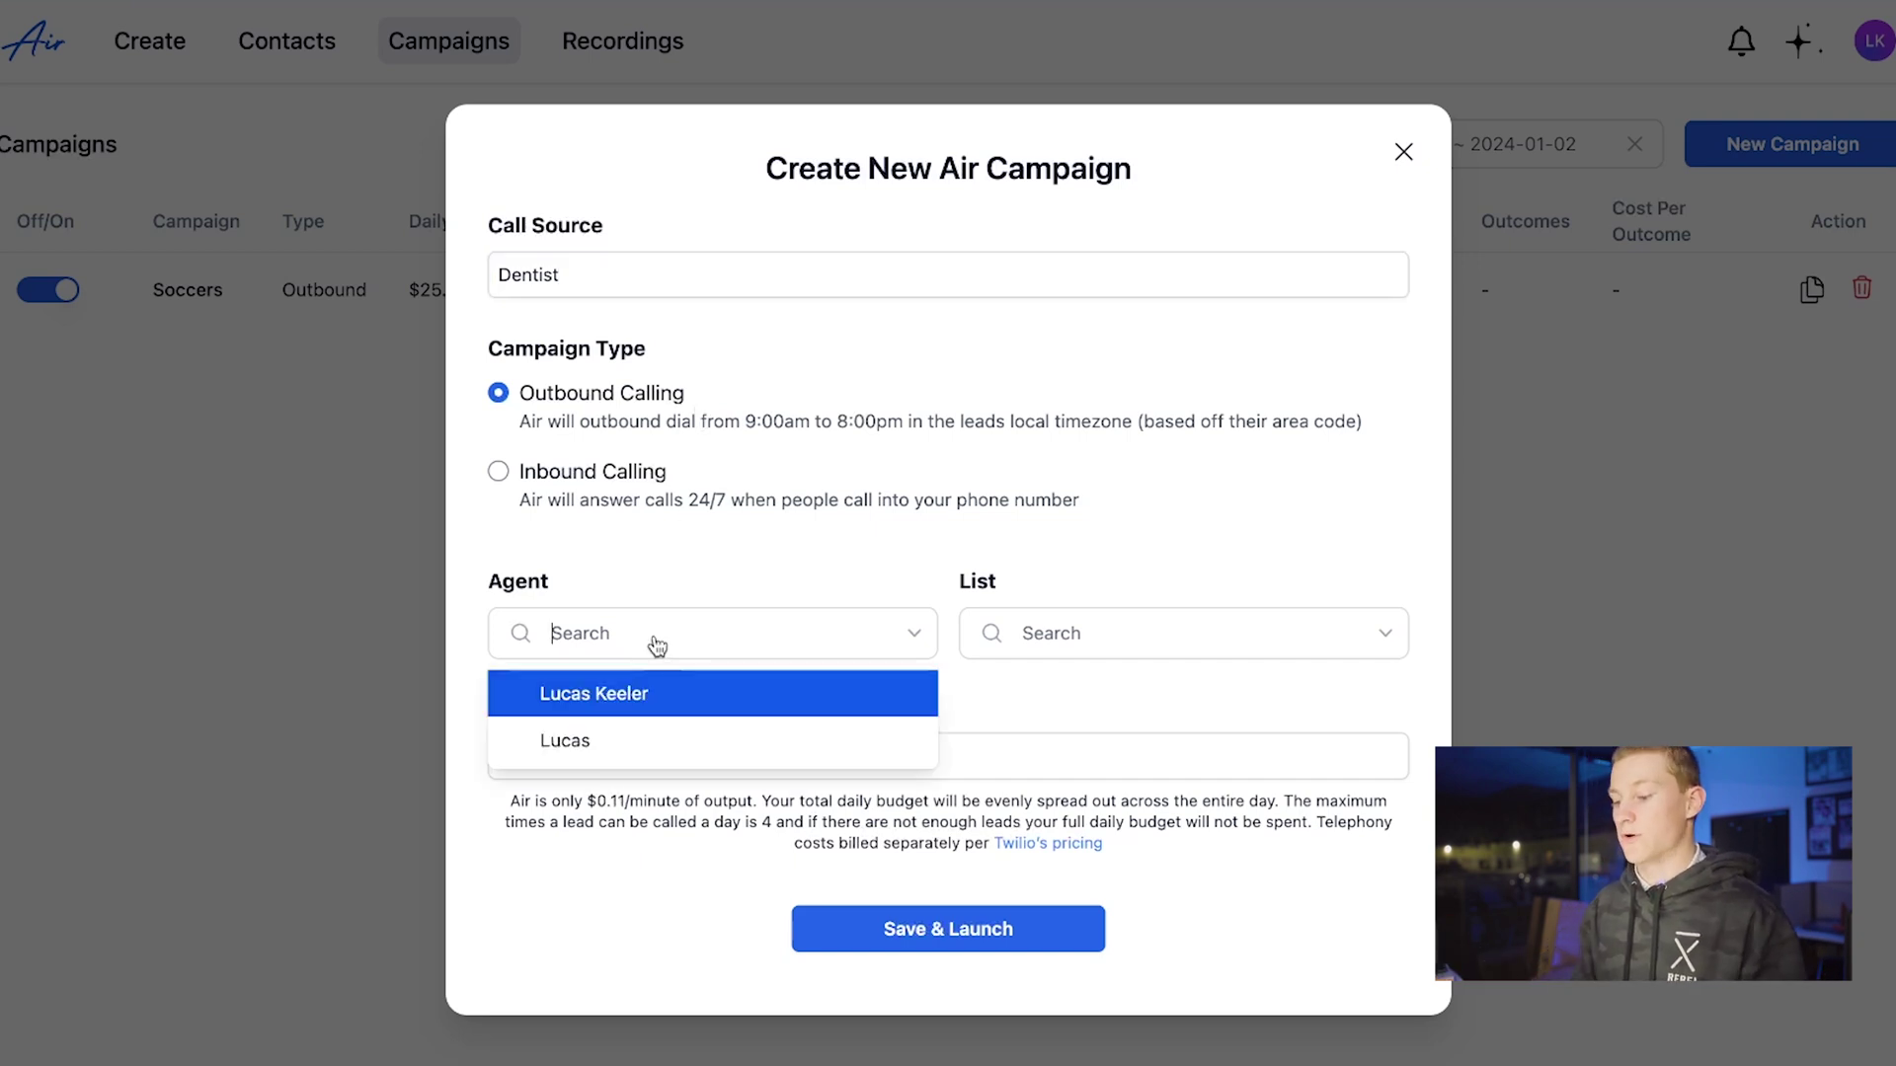
pyautogui.click(660, 693)
pyautogui.click(1046, 635)
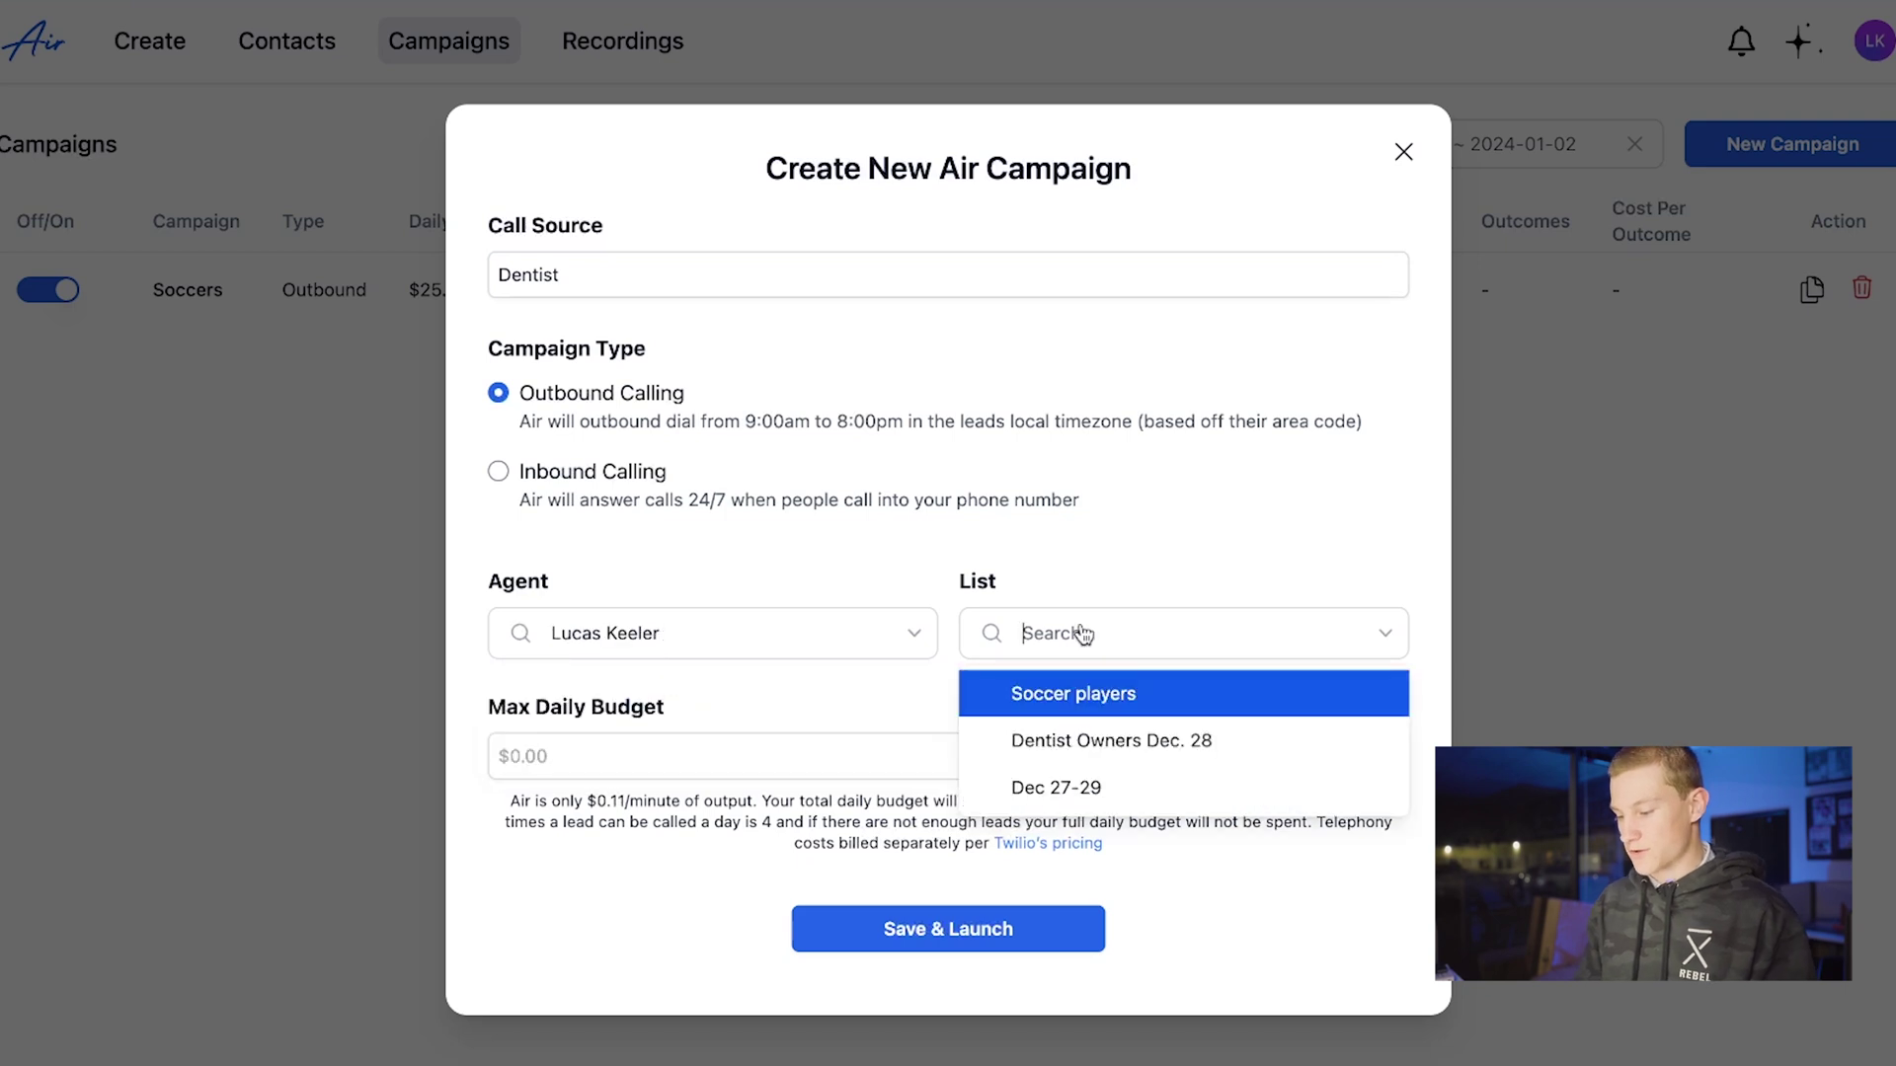
pyautogui.click(1116, 740)
# Step: Set the campaign's max daily budget to $25.00 and launch it, accepting the budget spending notice
pyautogui.click(721, 755)
pyautogui.write('2500')
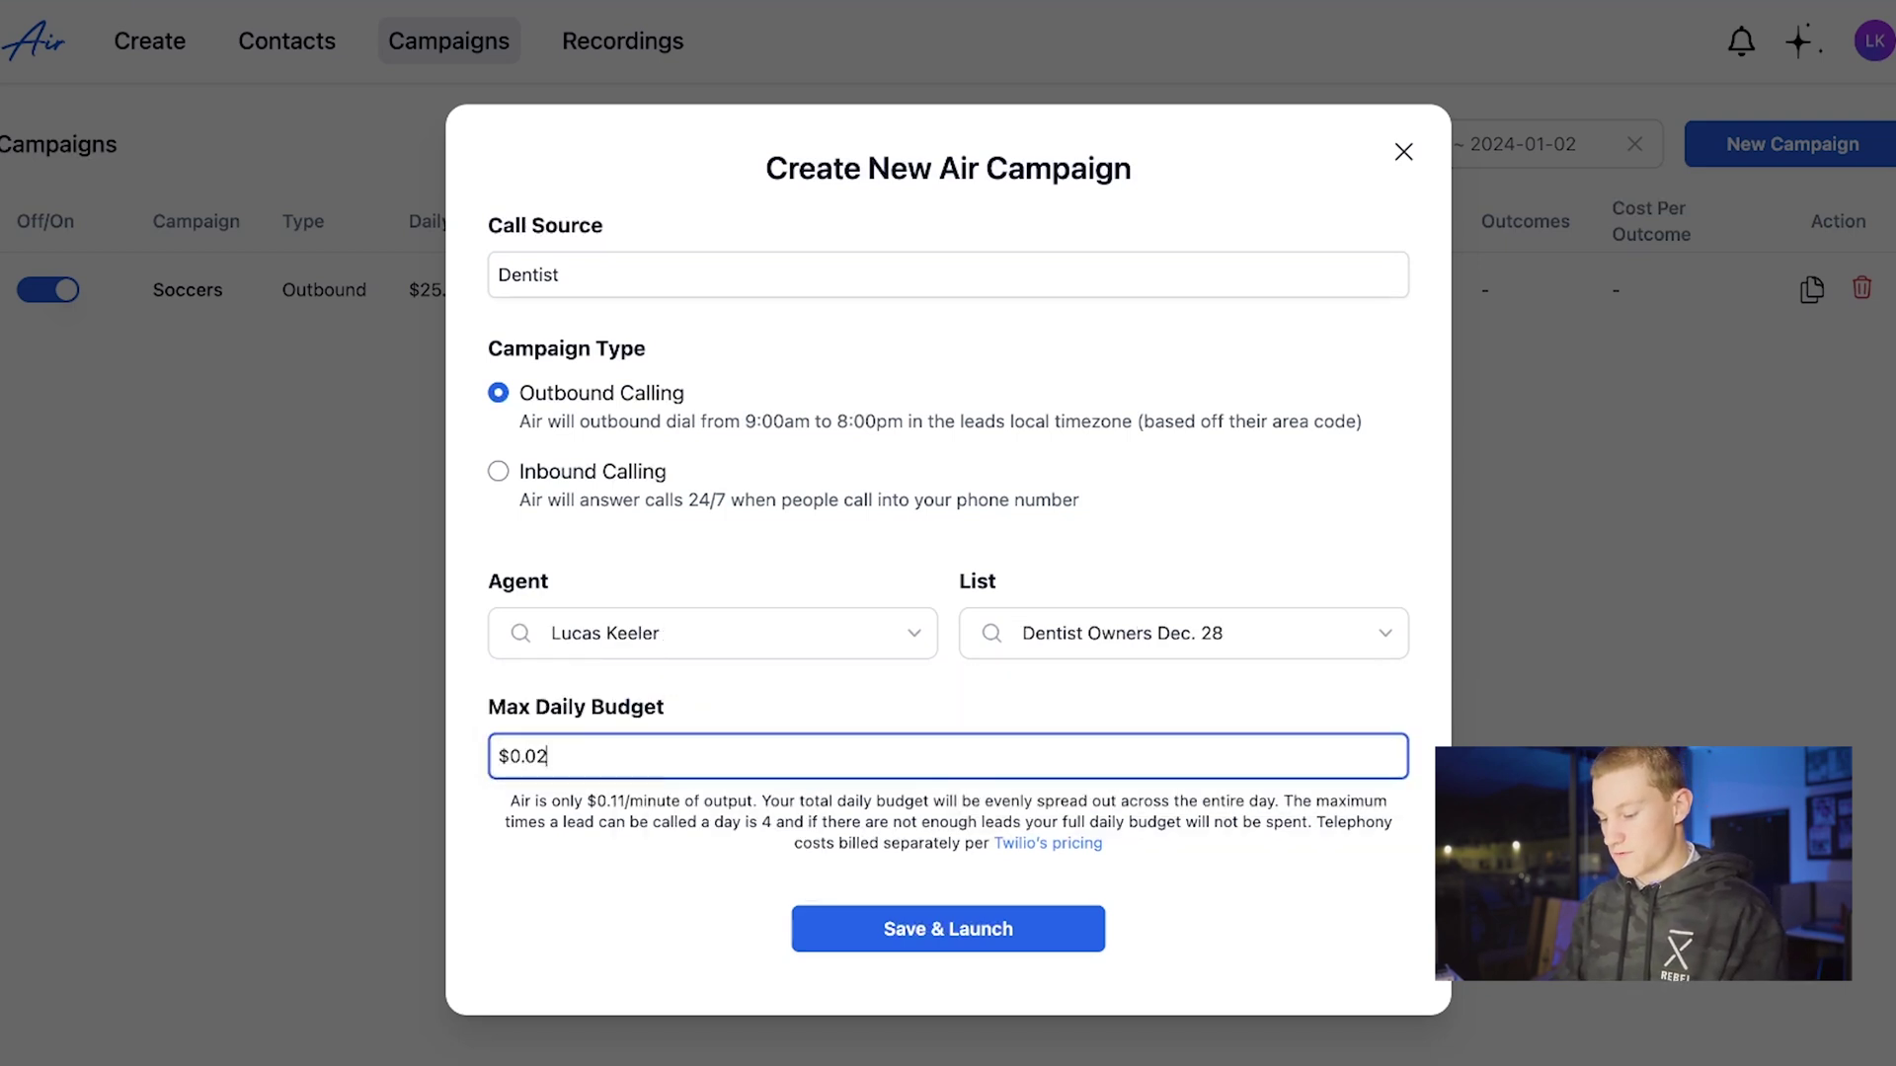
pyautogui.click(899, 923)
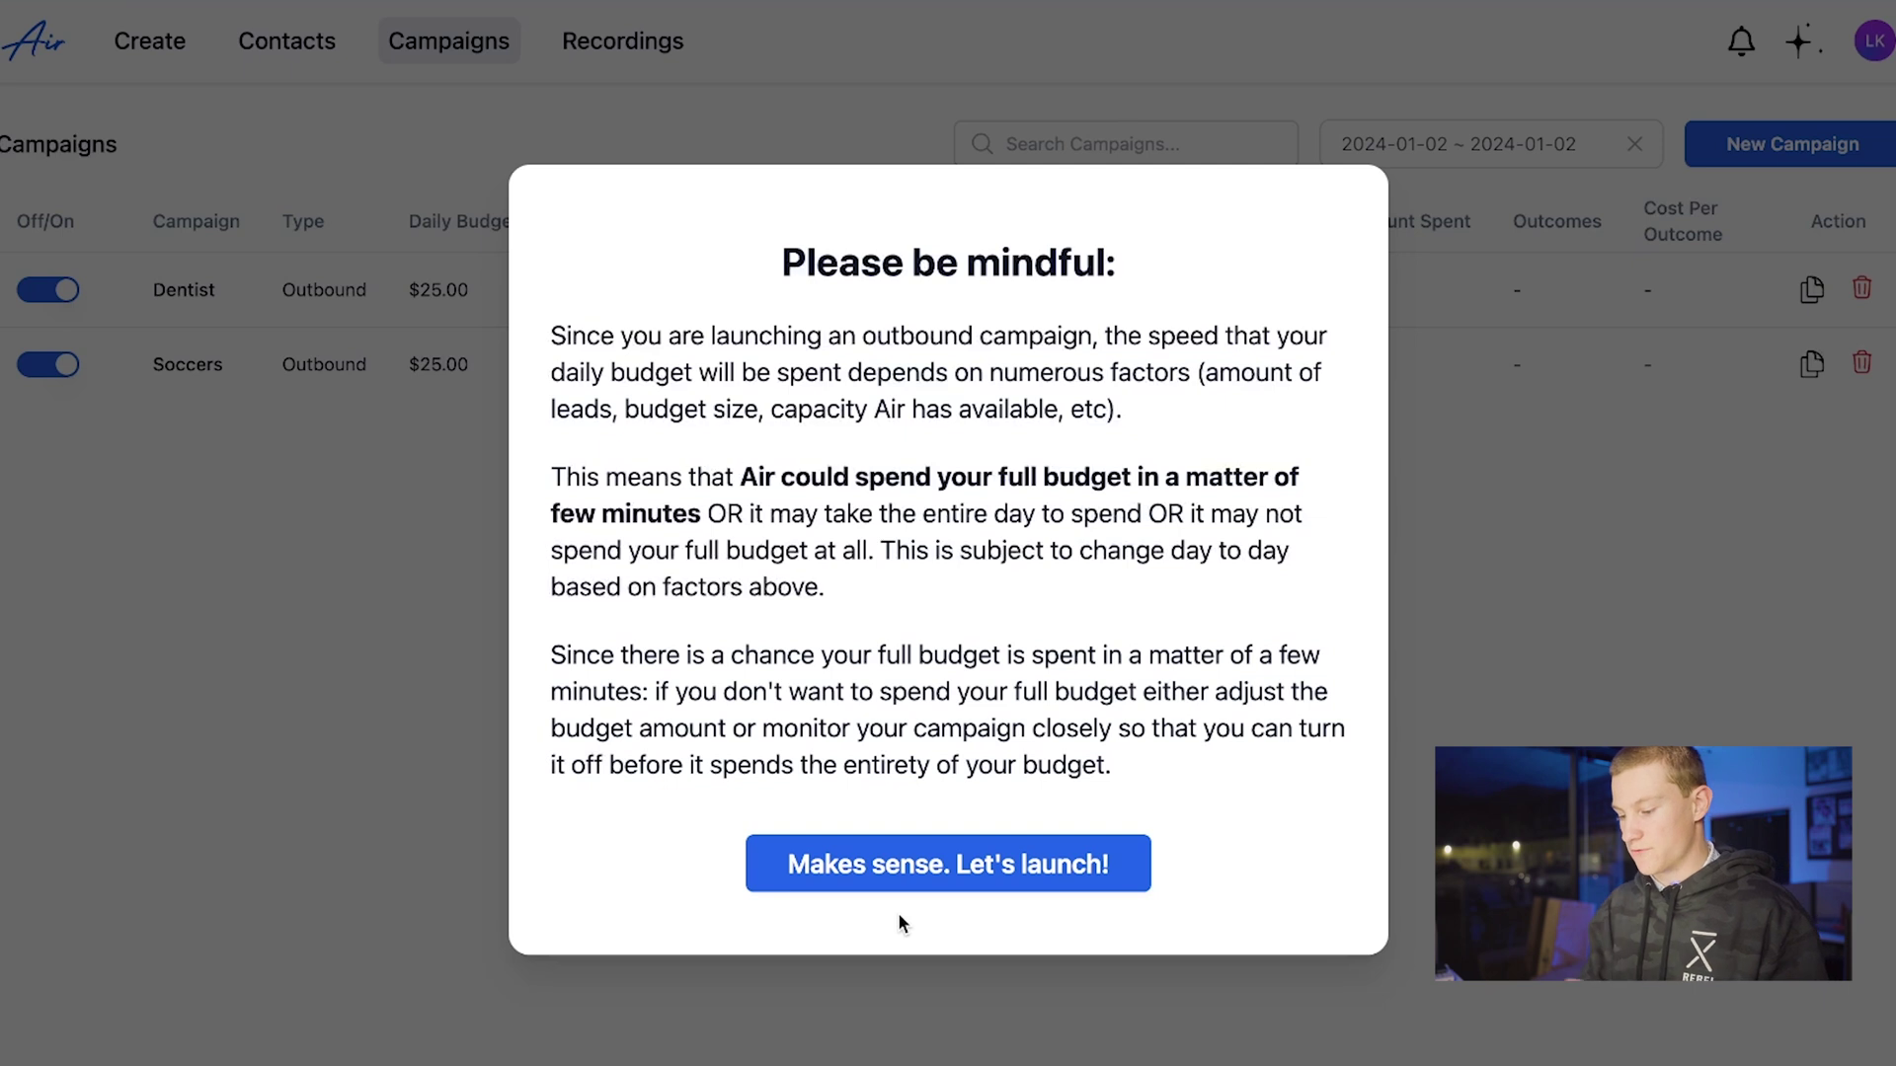
pyautogui.click(933, 877)
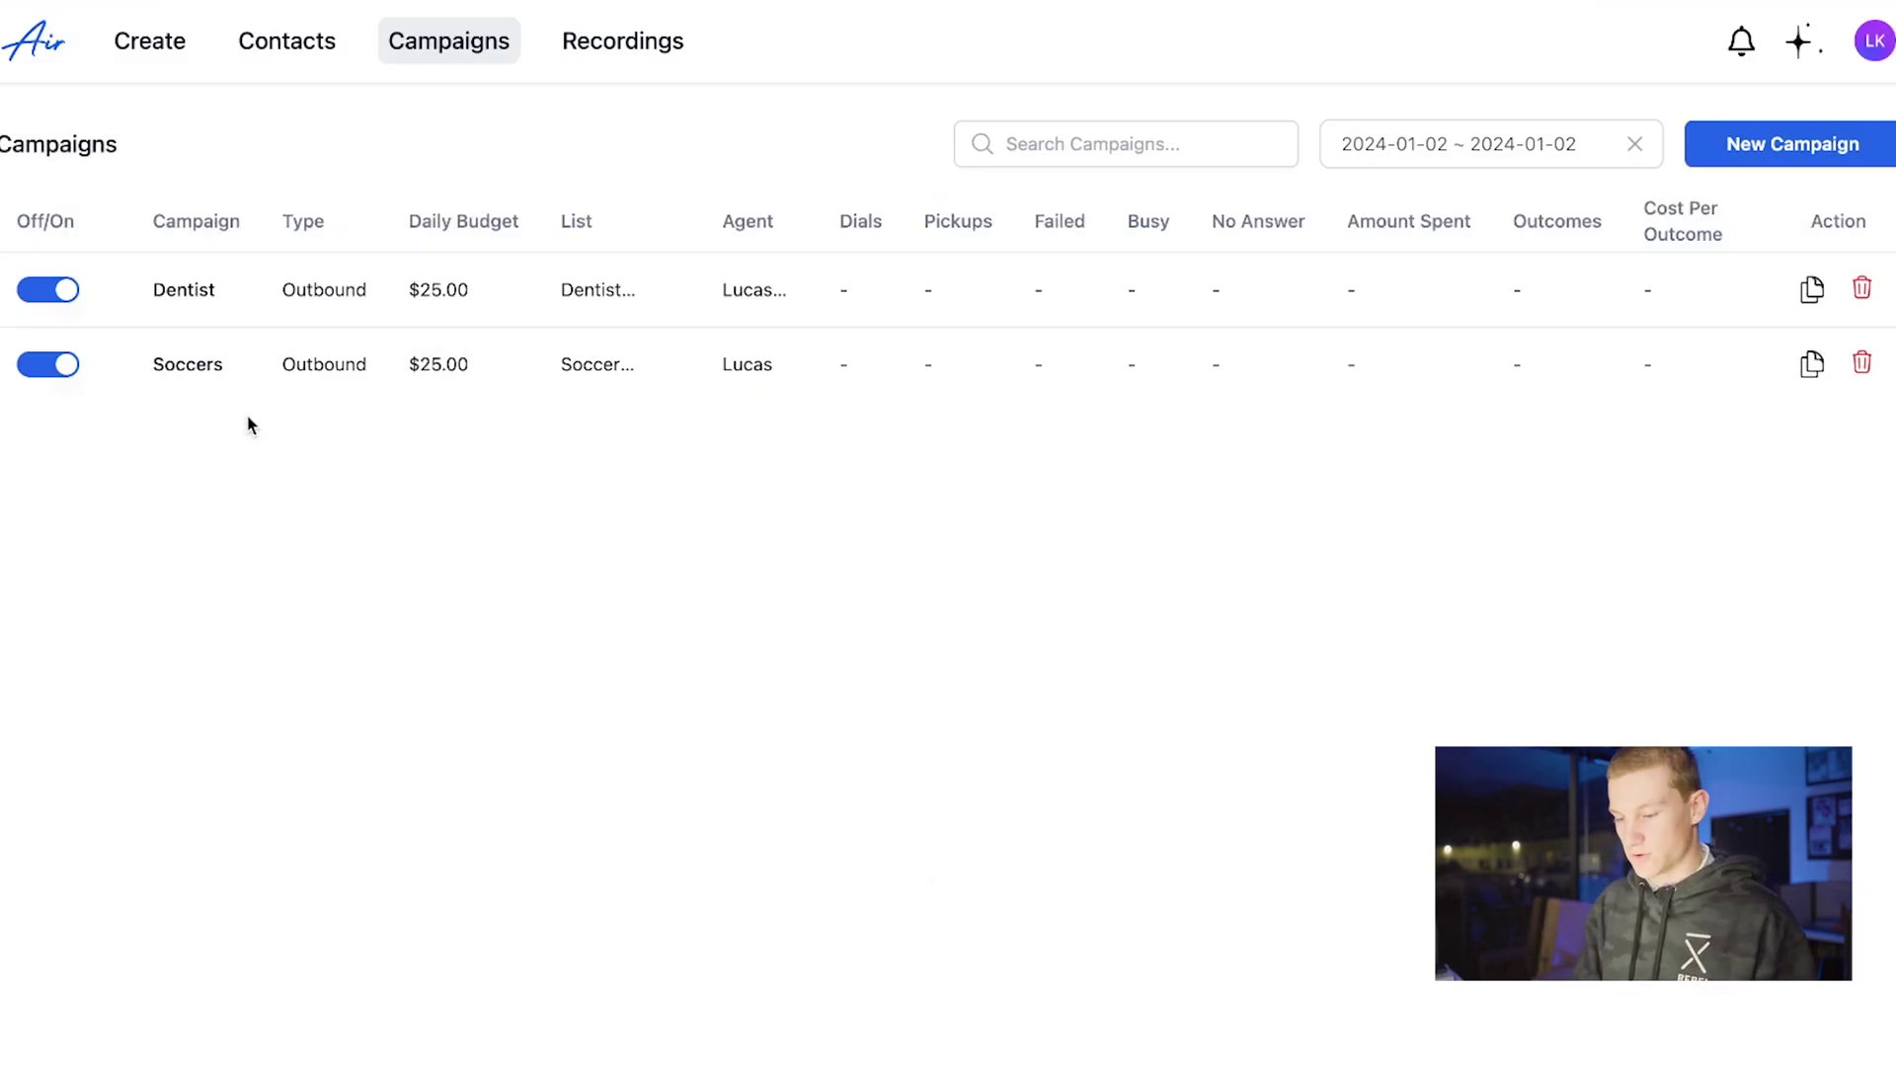
# Step: Switch off the Dentist and Soccers campaigns
pyautogui.click(57, 294)
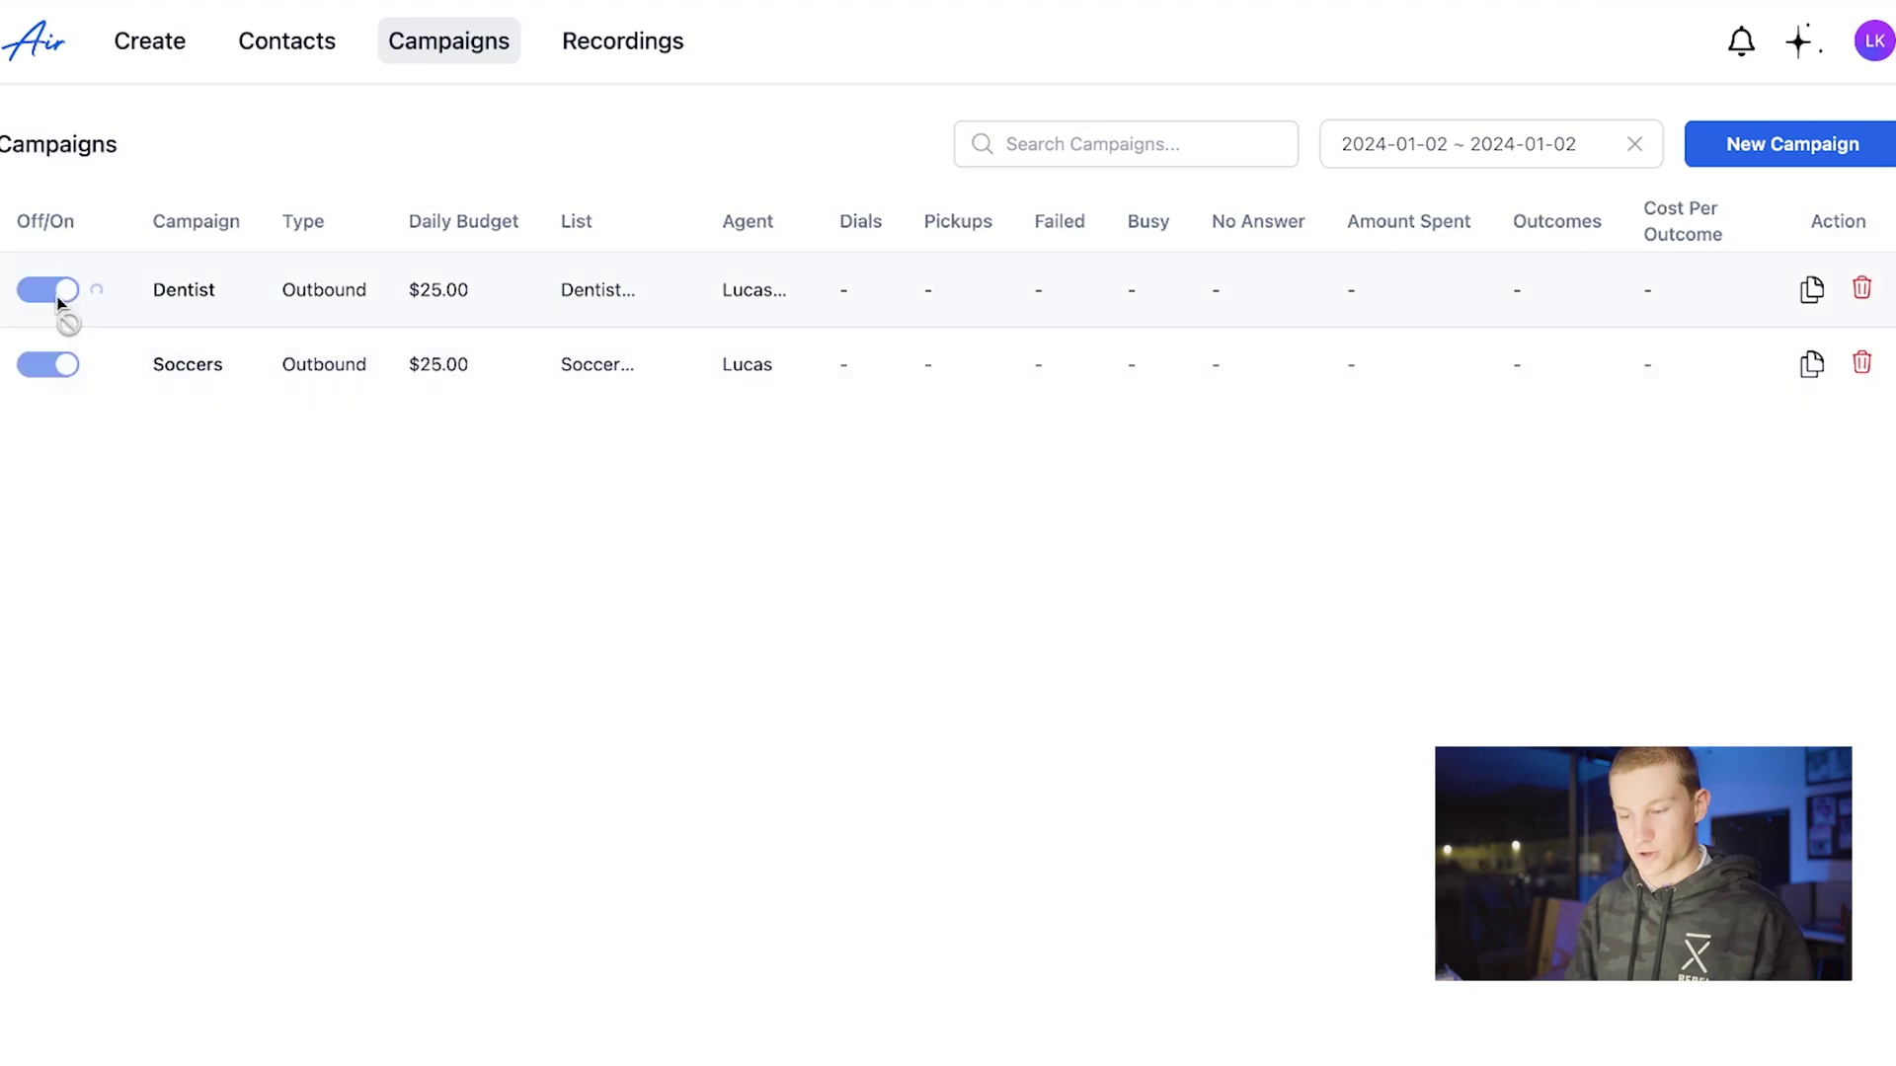
pyautogui.click(54, 373)
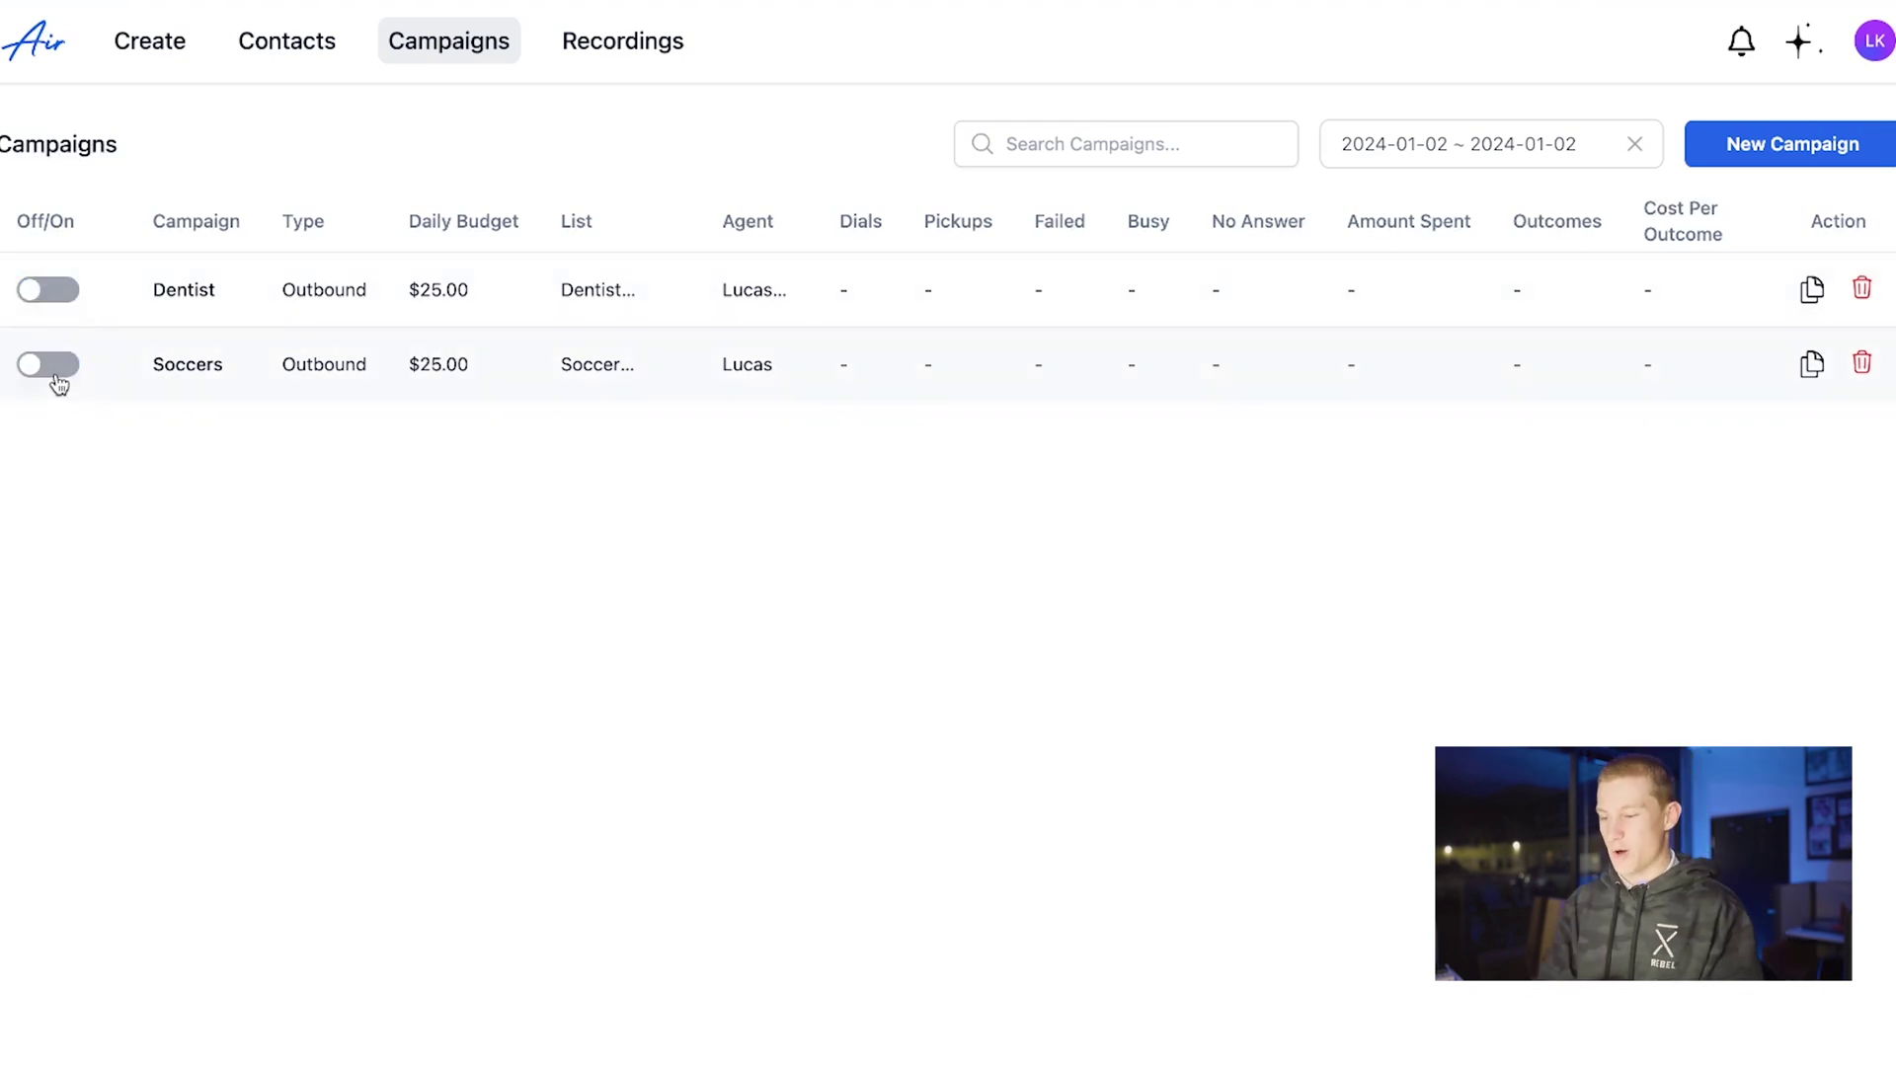
# Step: Look through the call recordings with their durations, outcomes and transcripts
pyautogui.click(624, 40)
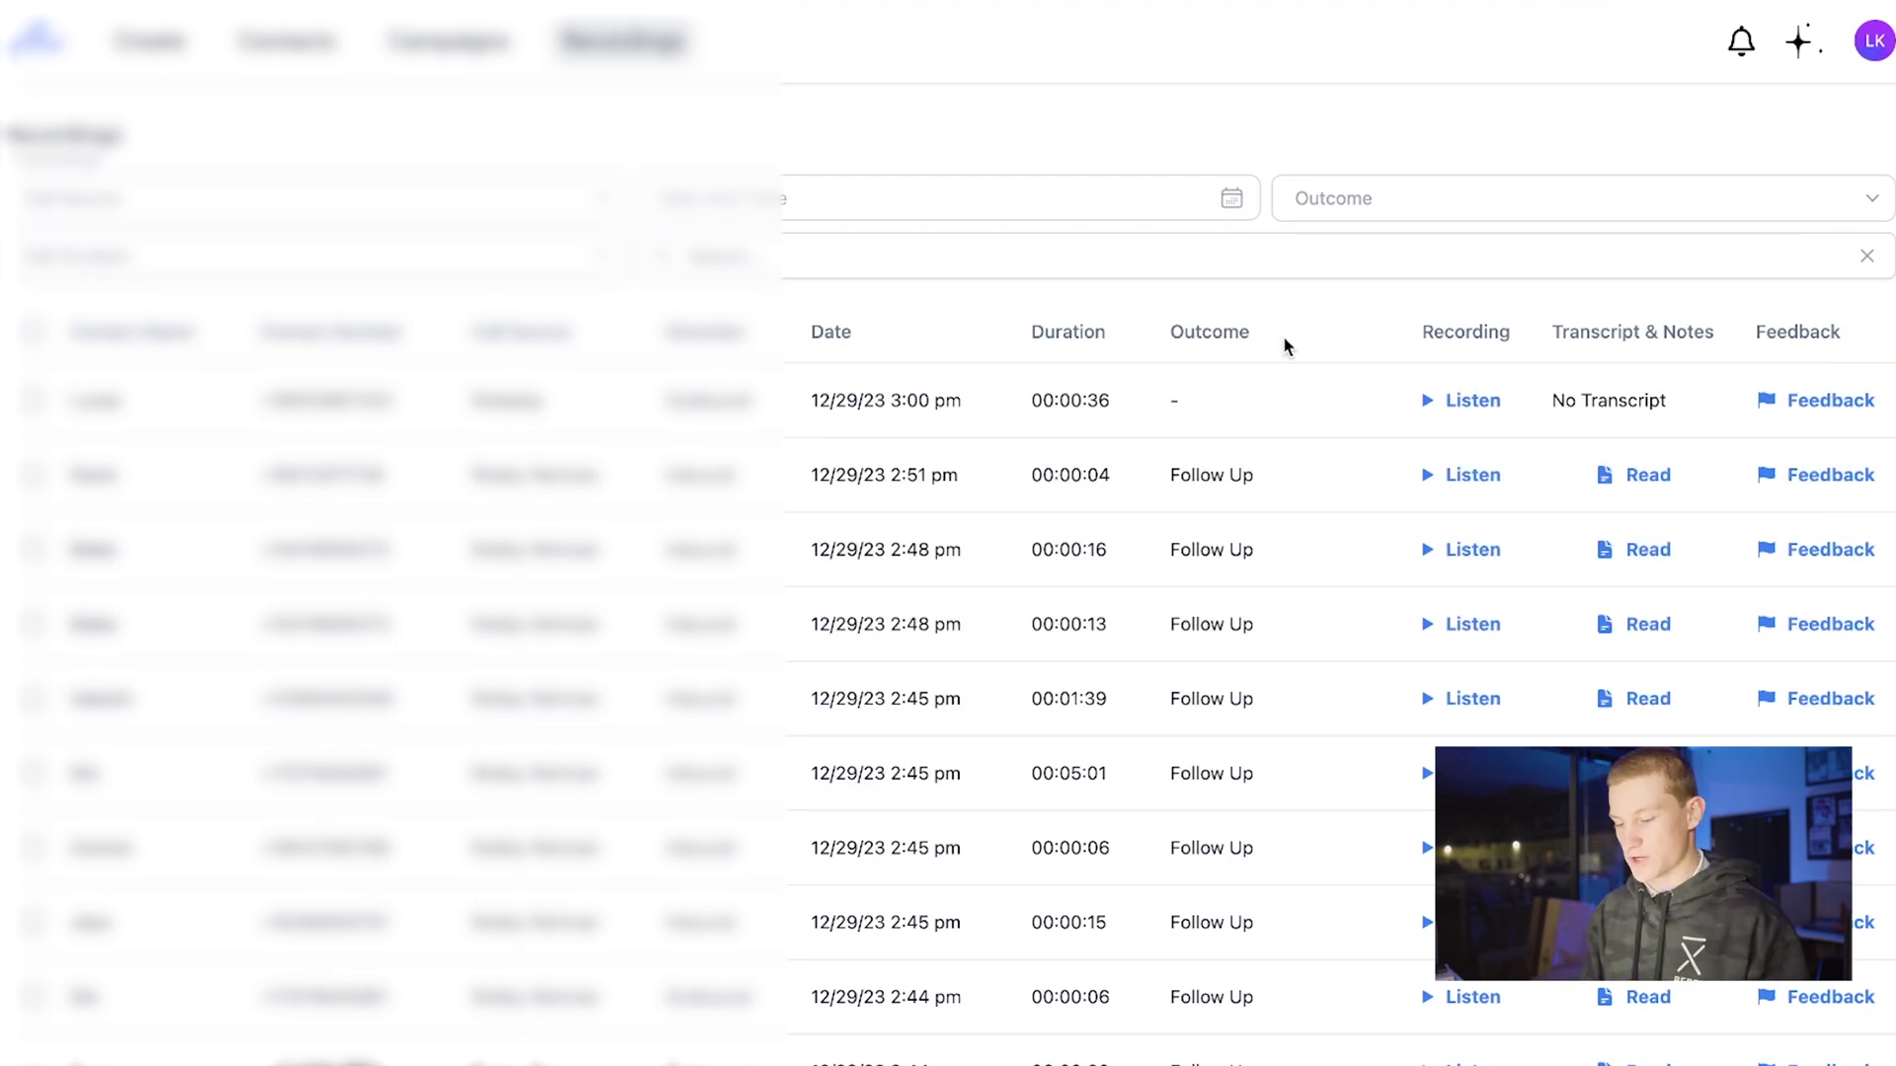
pyautogui.scroll(-4, 1288, 335)
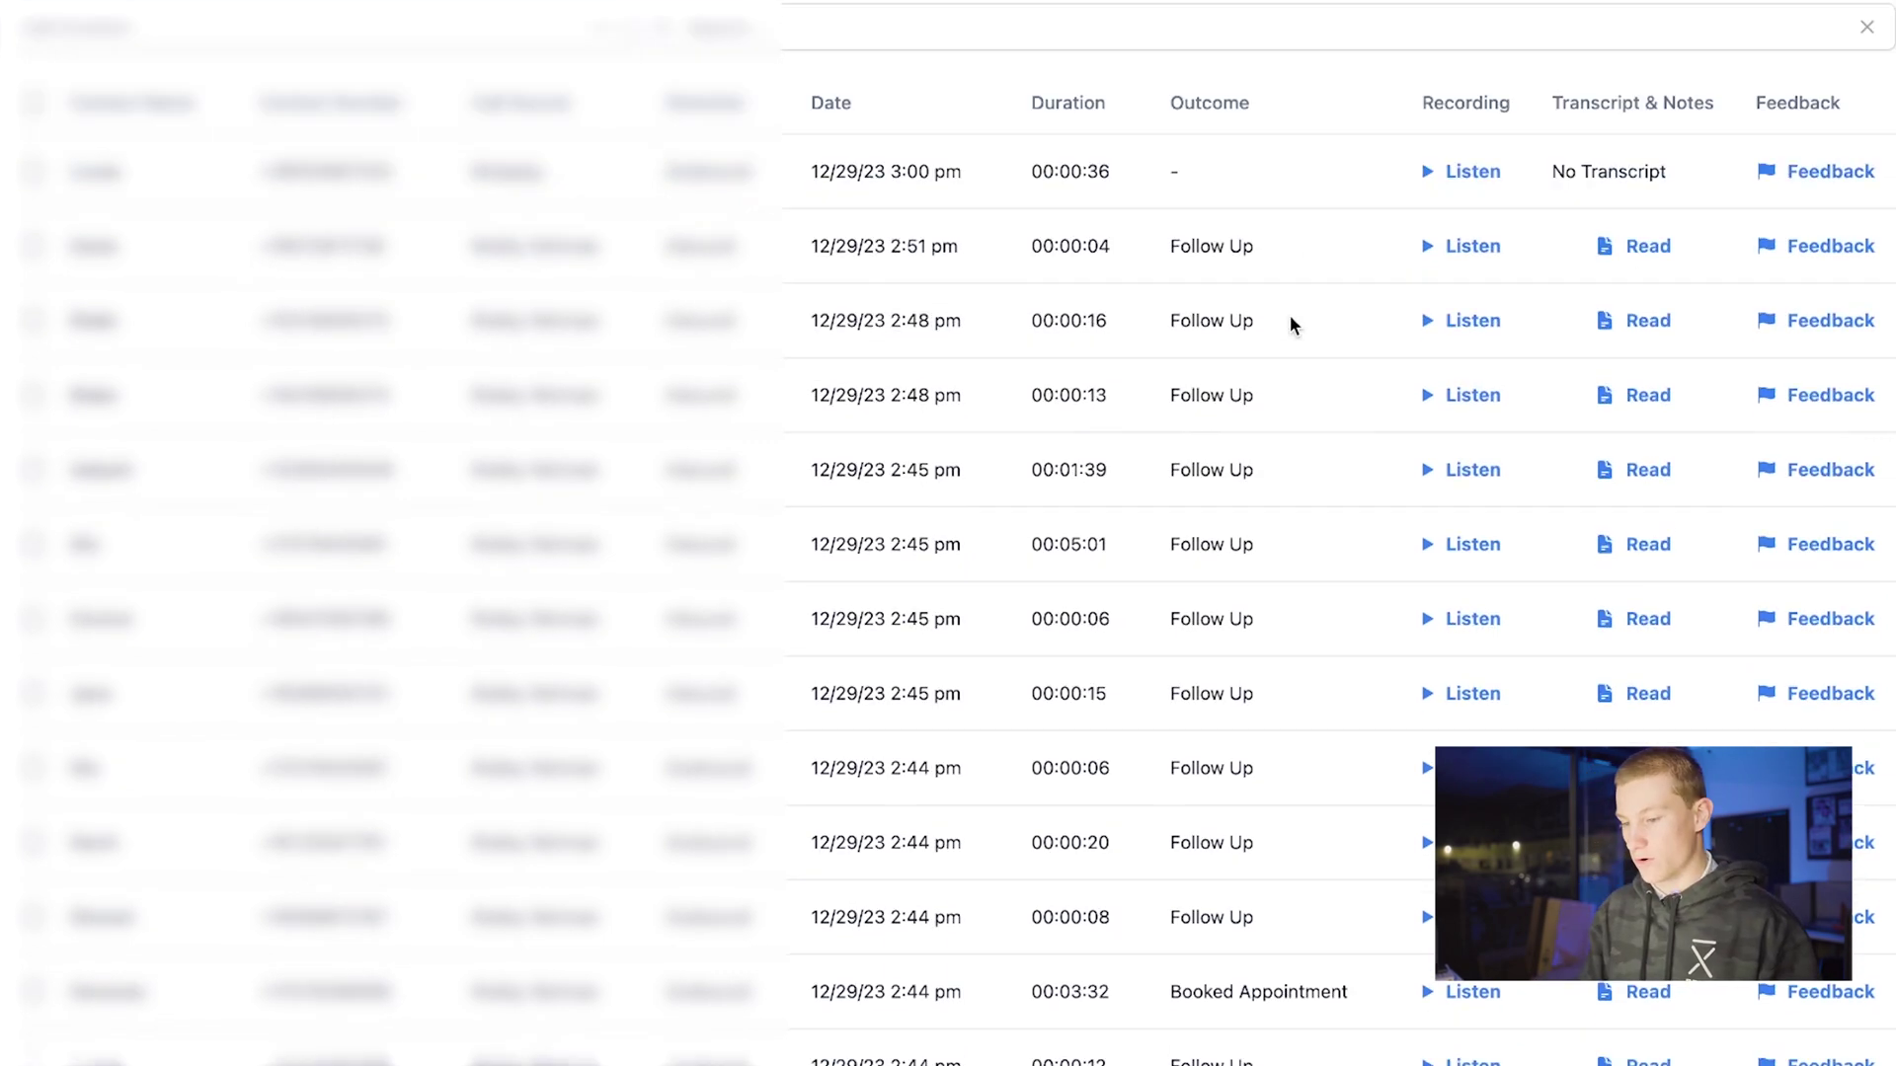
pyautogui.scroll(3, 1291, 321)
pyautogui.scroll(-3, 1292, 326)
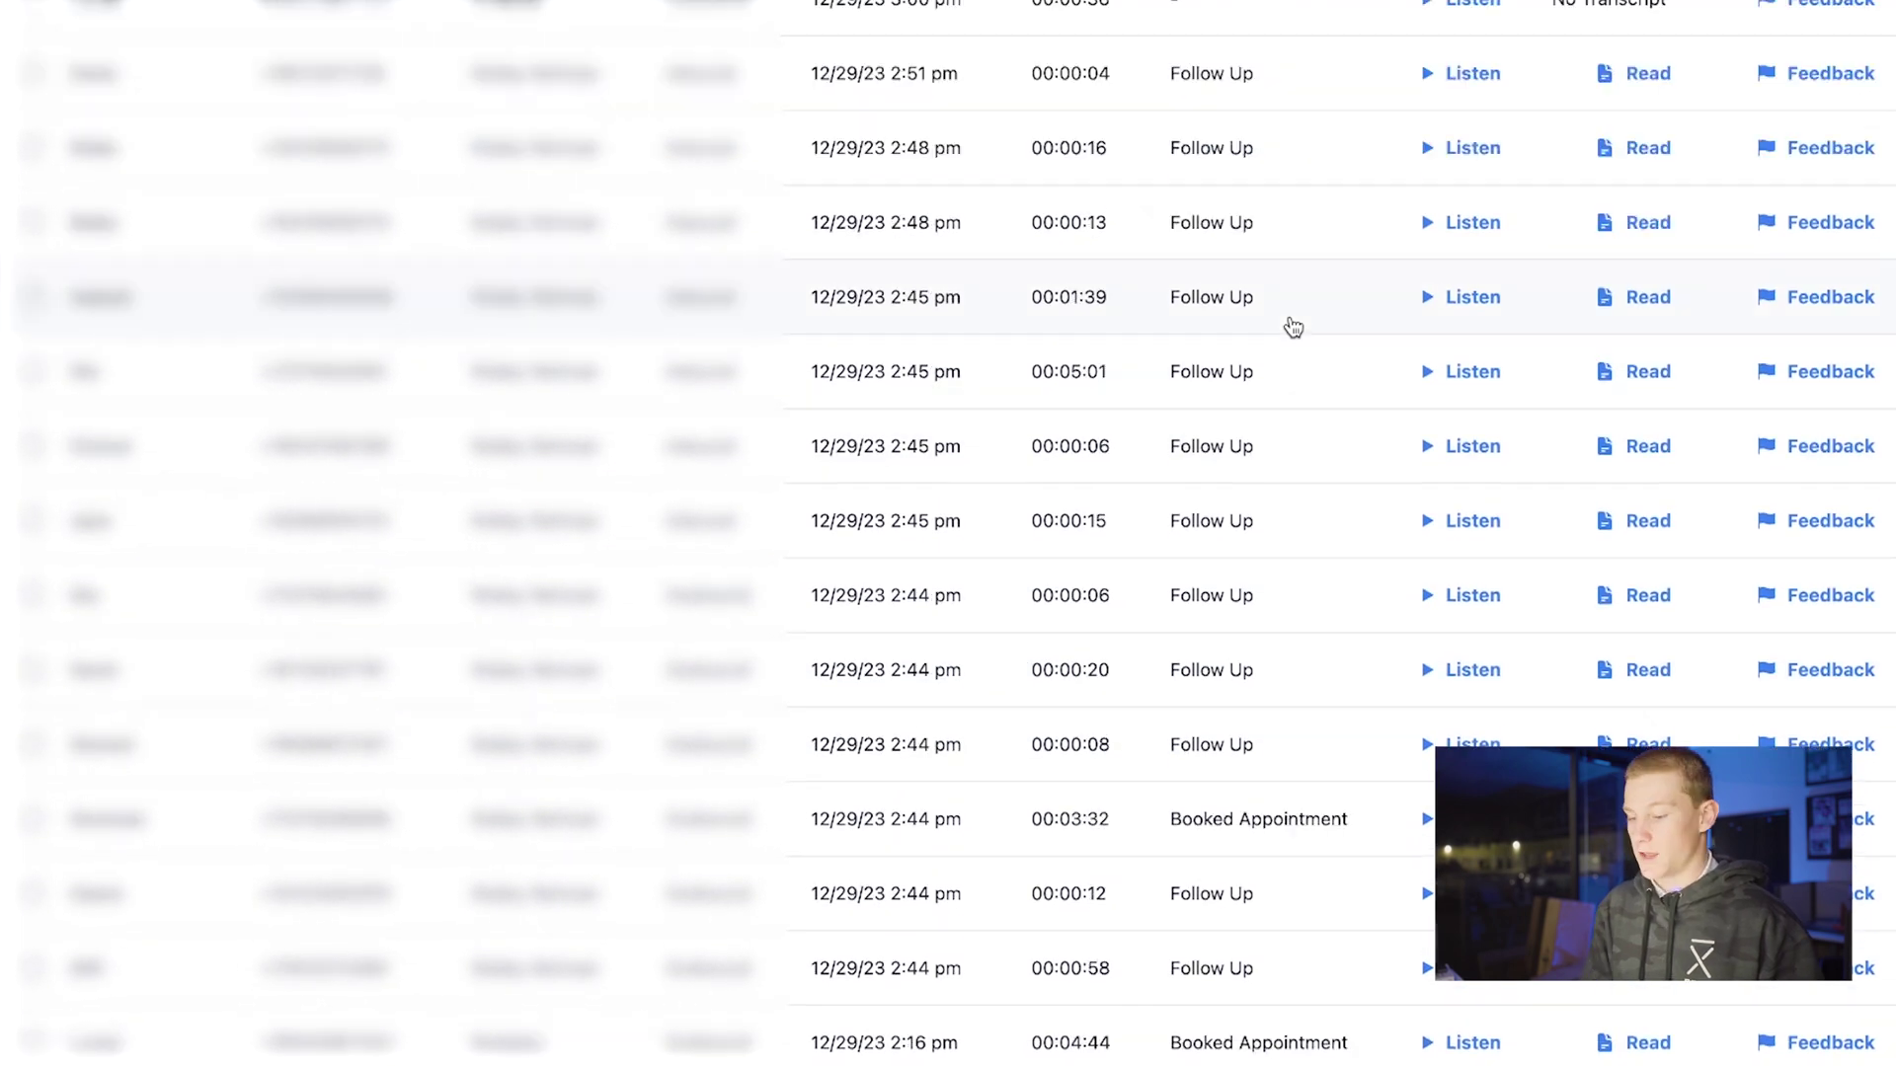
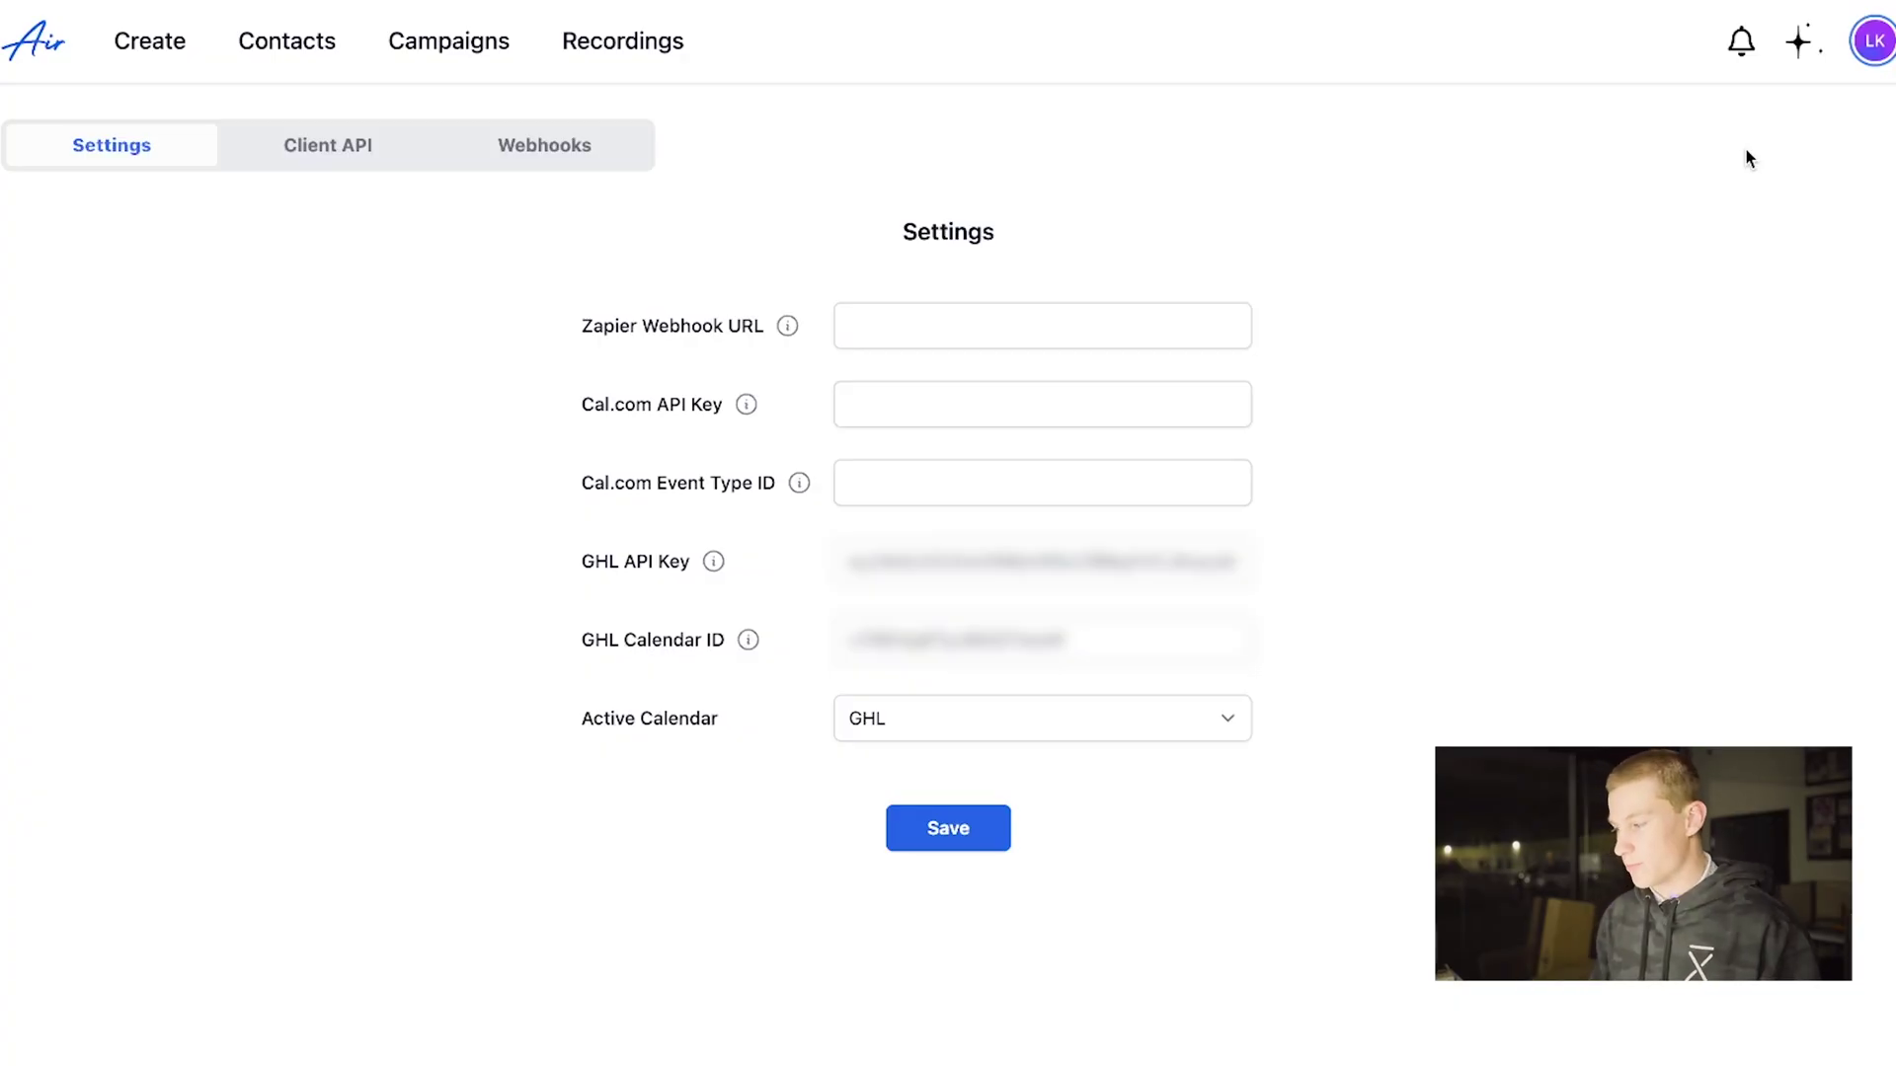
# Step: Check the account options that lead to the integration settings and dismiss them
pyautogui.click(1874, 41)
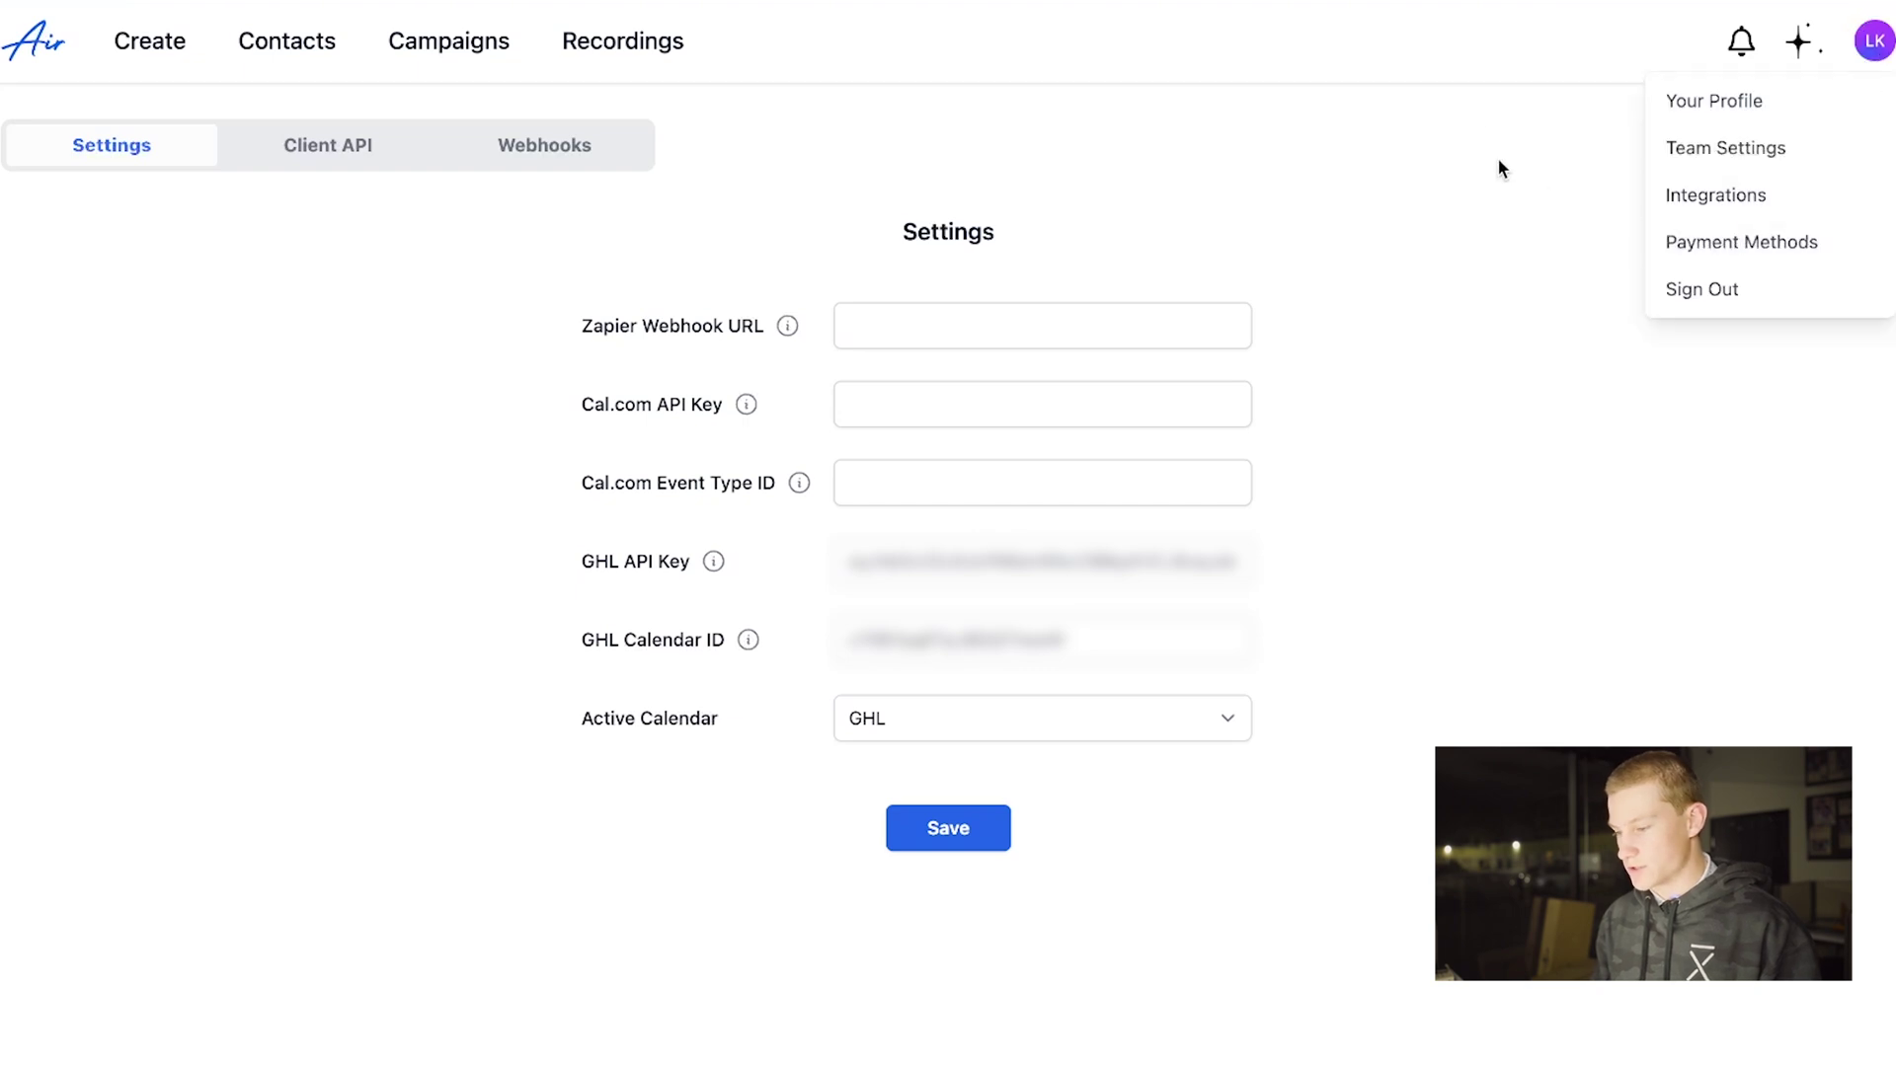
pyautogui.click(1459, 107)
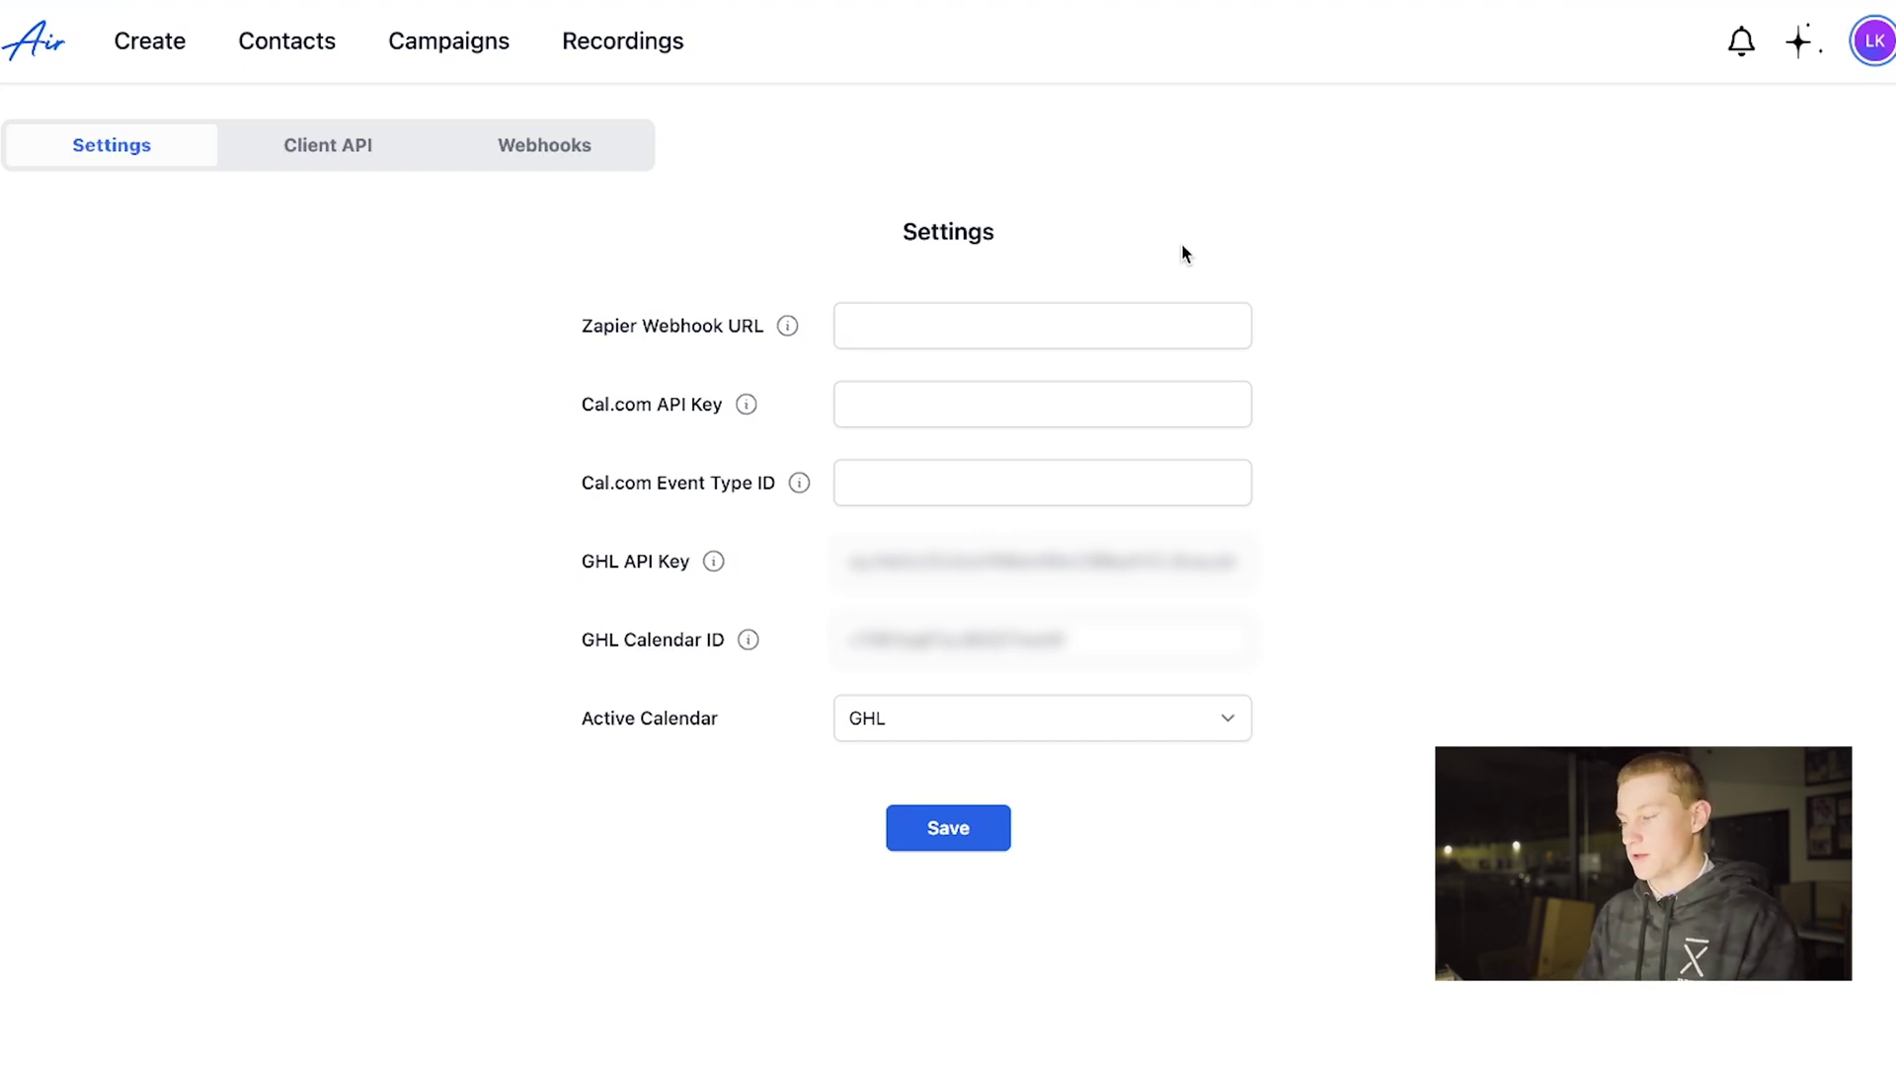
# Step: Open app.socialboostmedia.us in a new browser tab and locate the API Key in the Business Profile Settings
pyautogui.hotkey('ctrl', 't')
pyautogui.write('app.socialboostmedia.us')
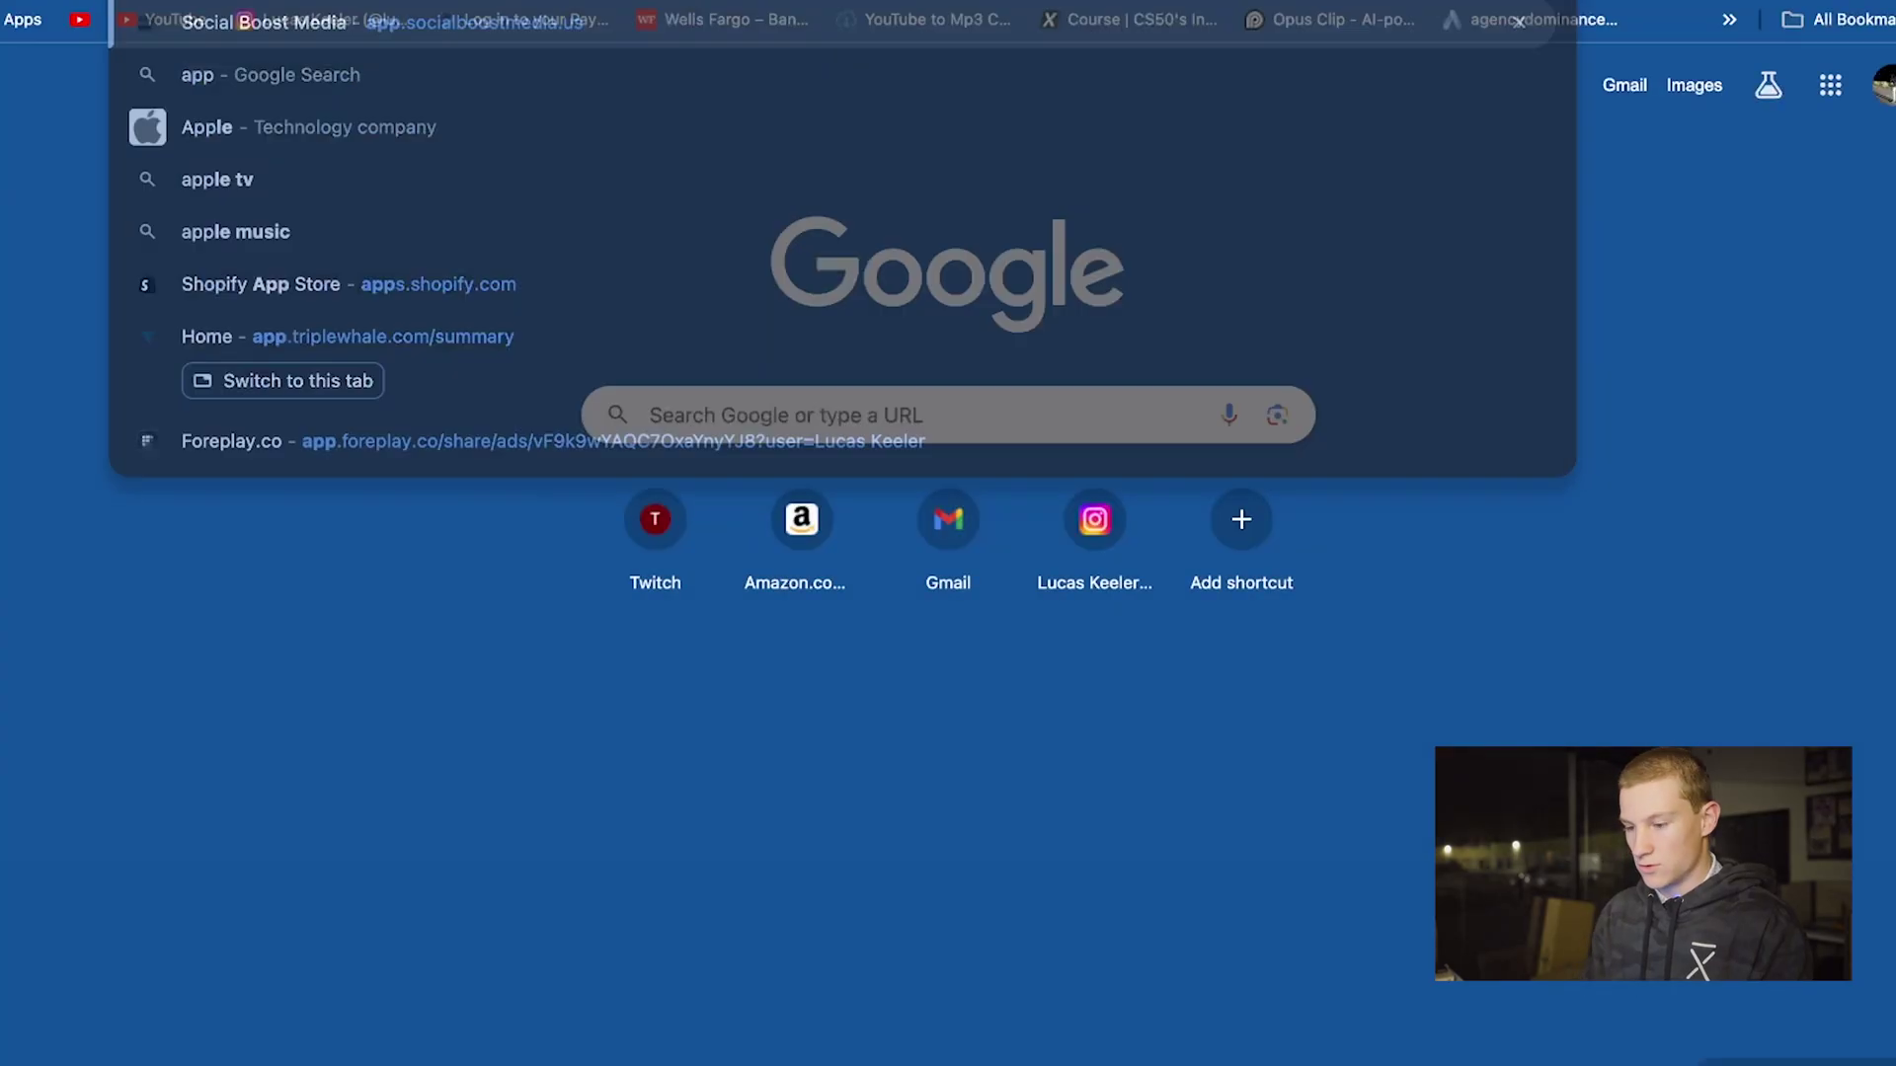
pyautogui.press('Return')
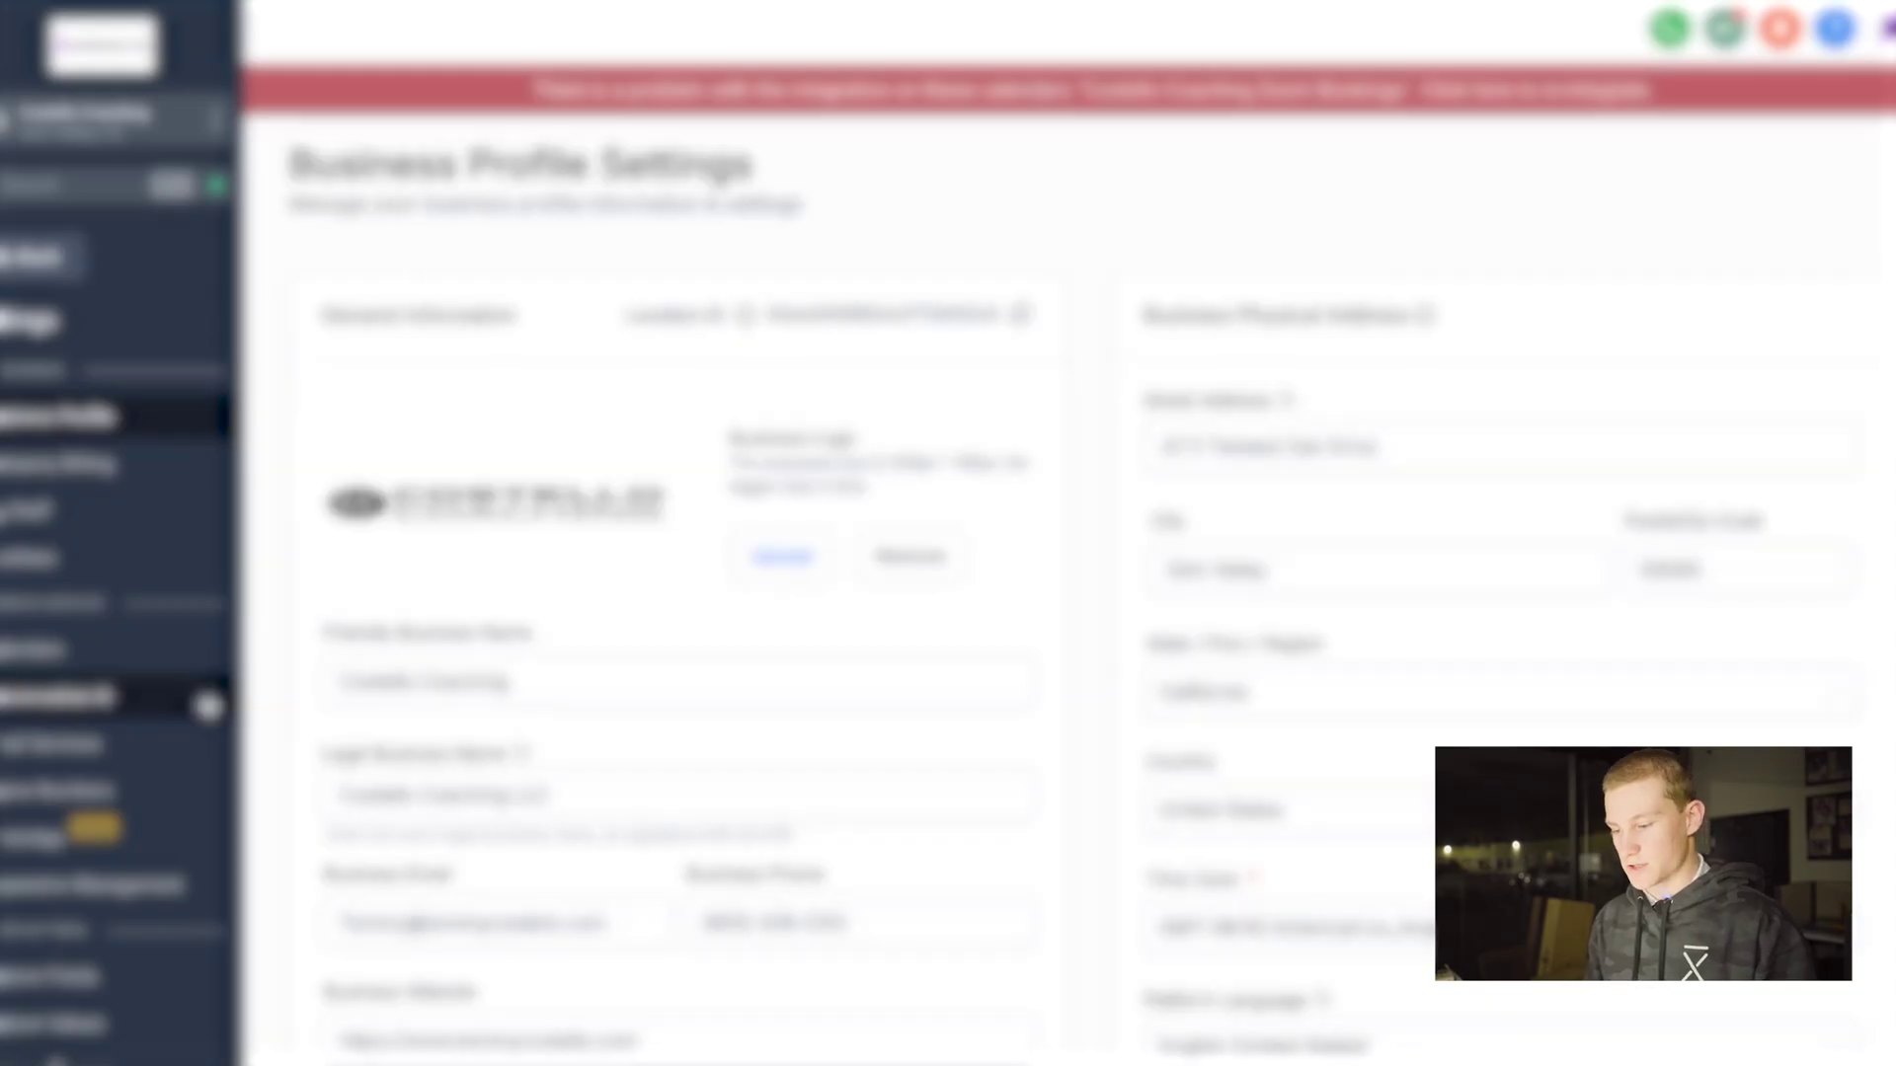
pyautogui.scroll(-15, 529, 627)
pyautogui.scroll(6, 529, 627)
pyautogui.scroll(12, 533, 630)
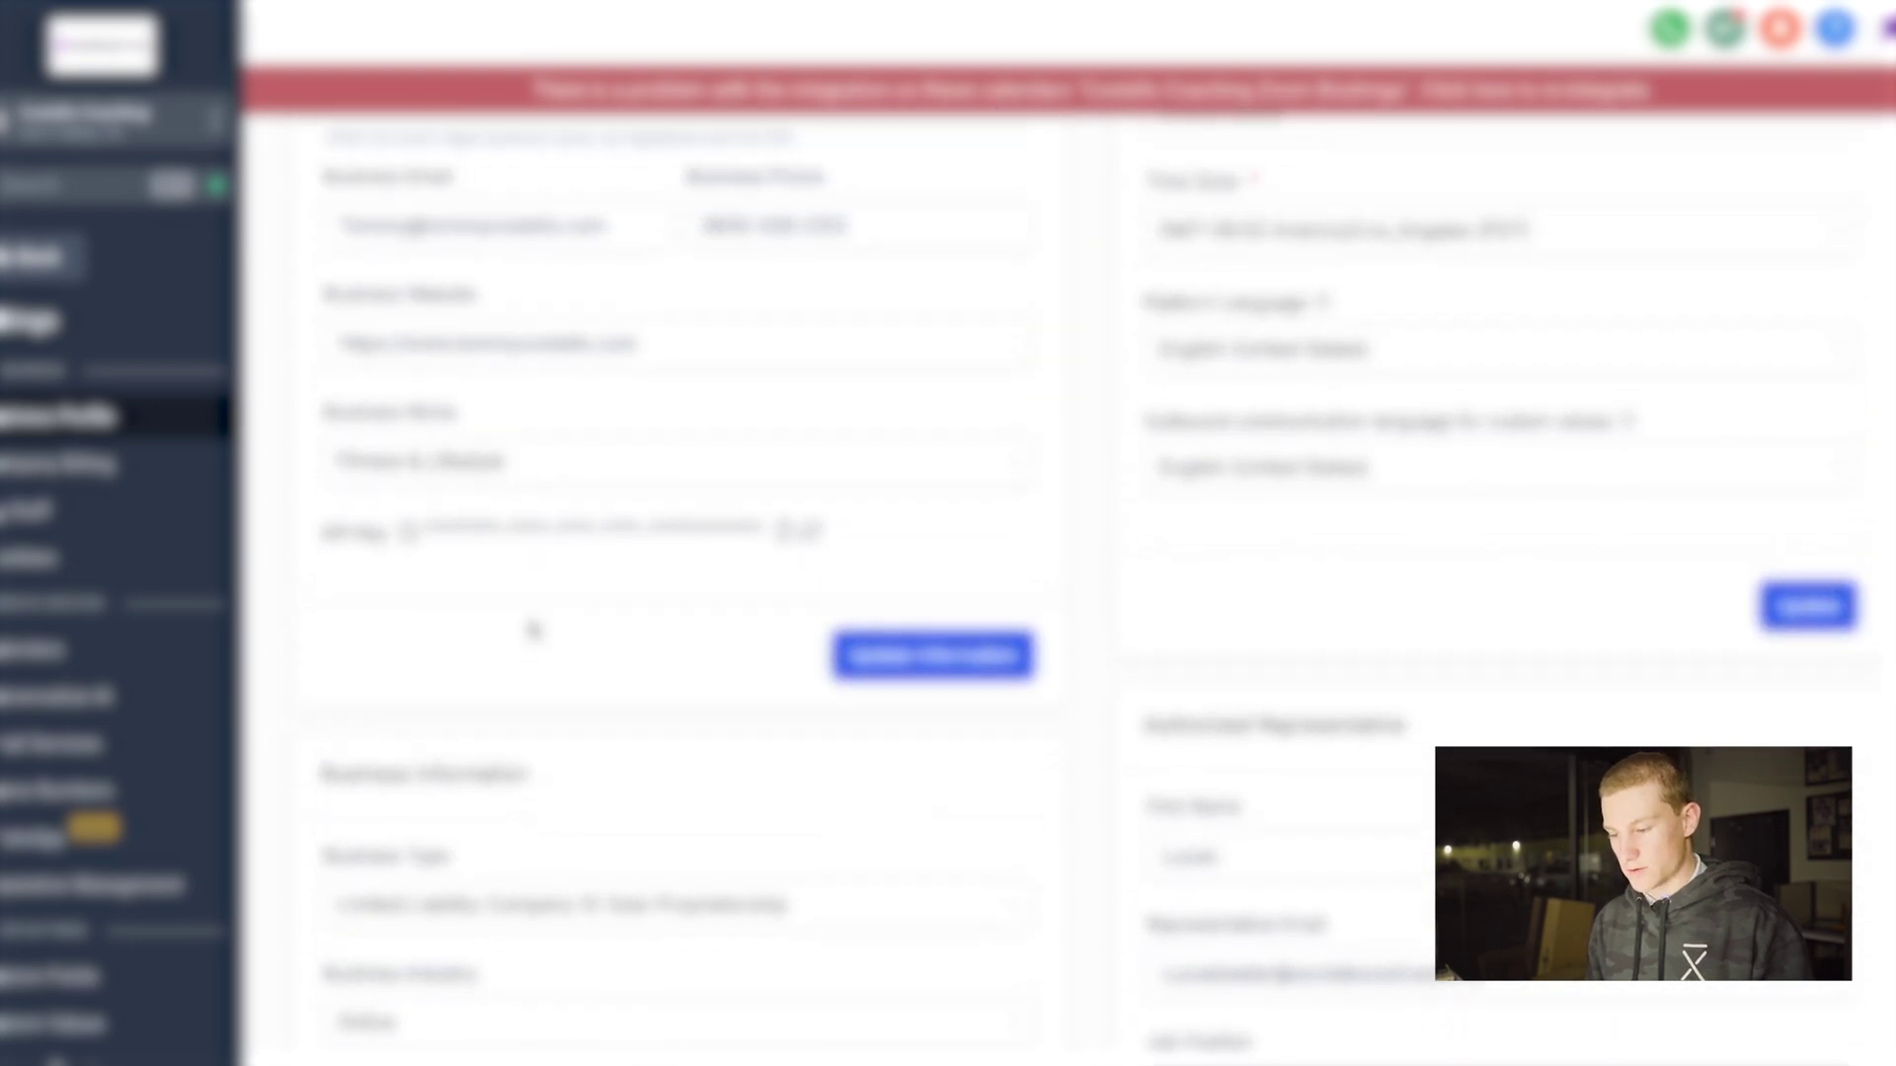
pyautogui.scroll(1, 534, 628)
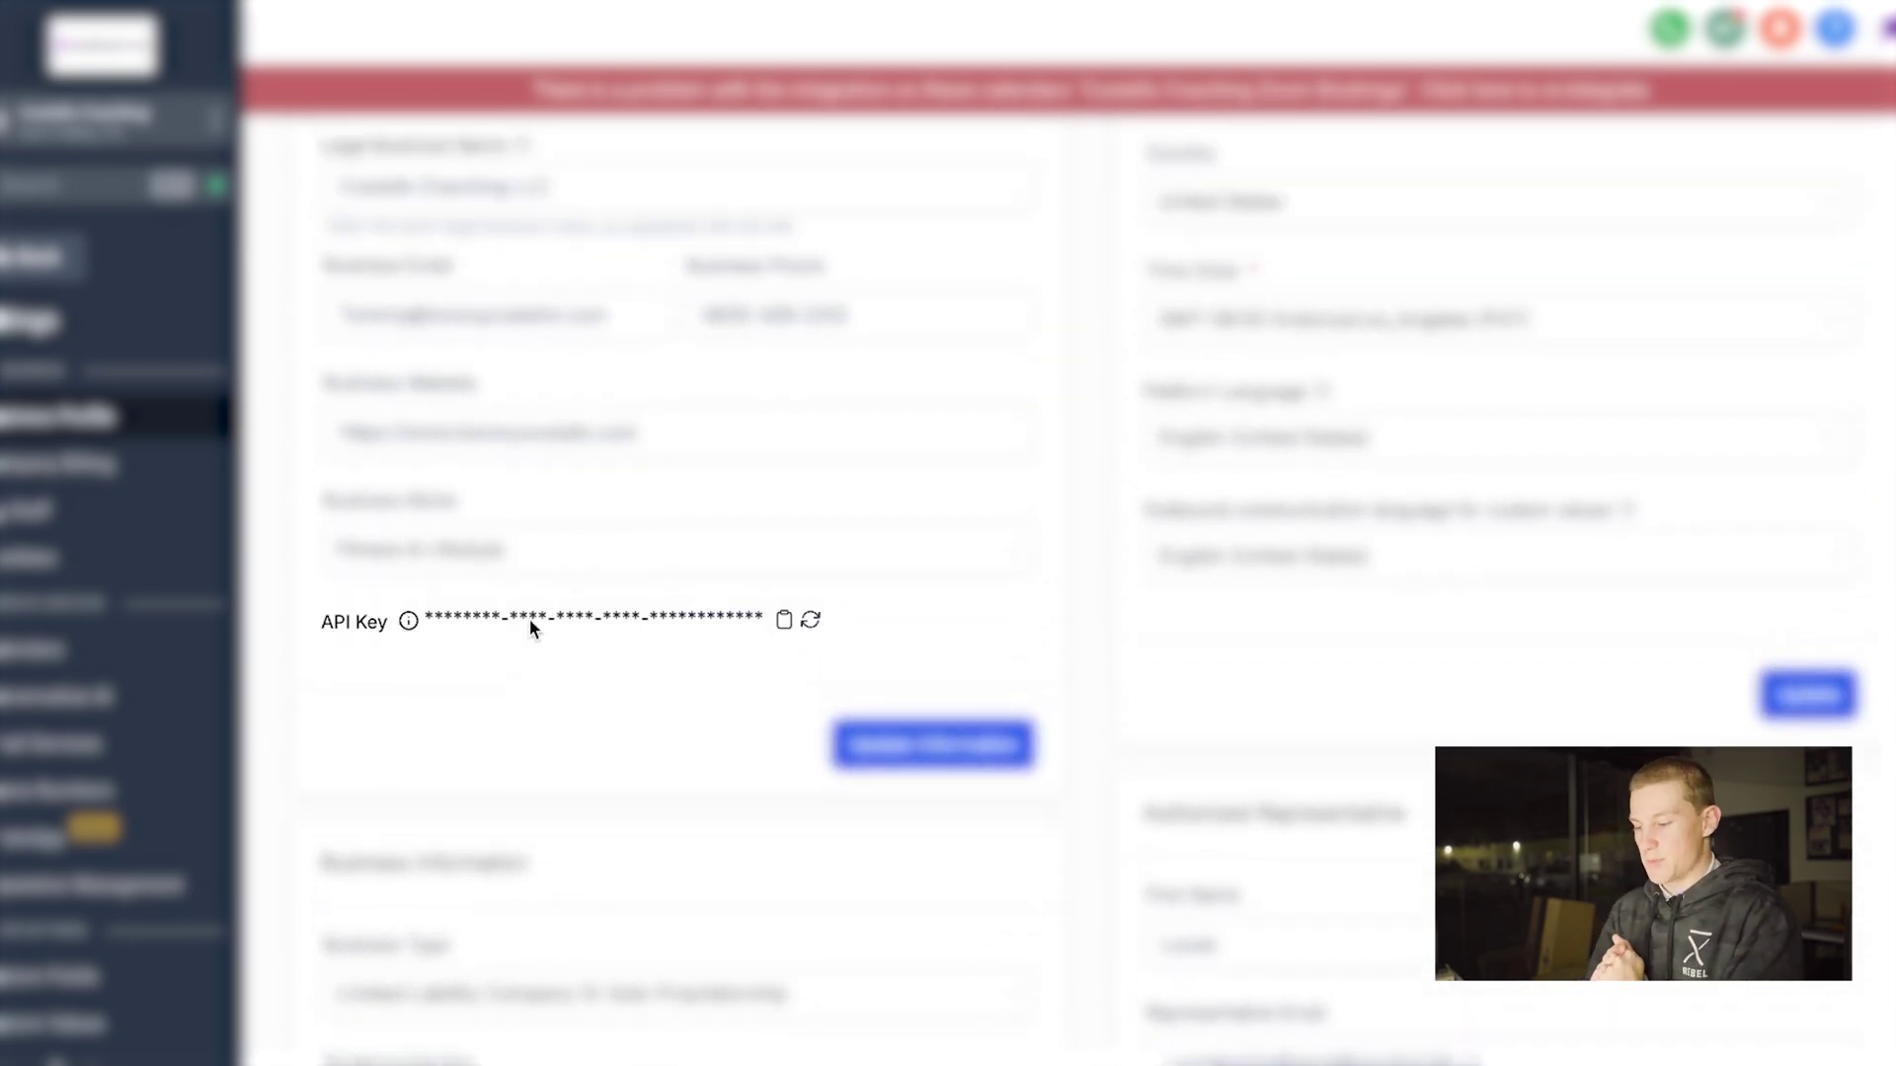